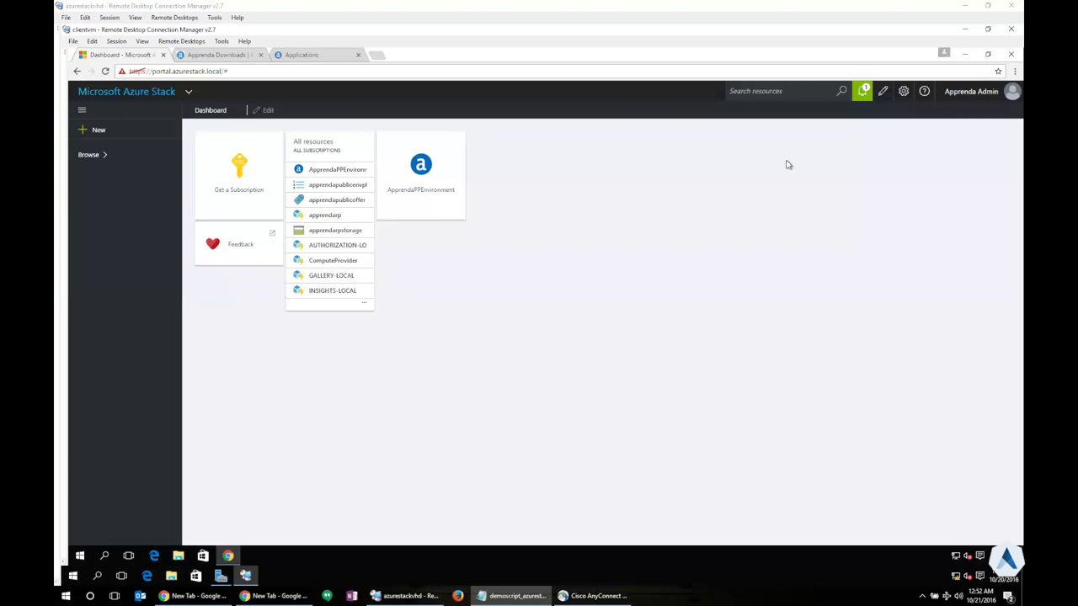
Open the Resource Providers list from Browse, showing apprendarp alongside ComputeProvider and the other providers
{"action": "left_click", "coordinate": [89, 153]}
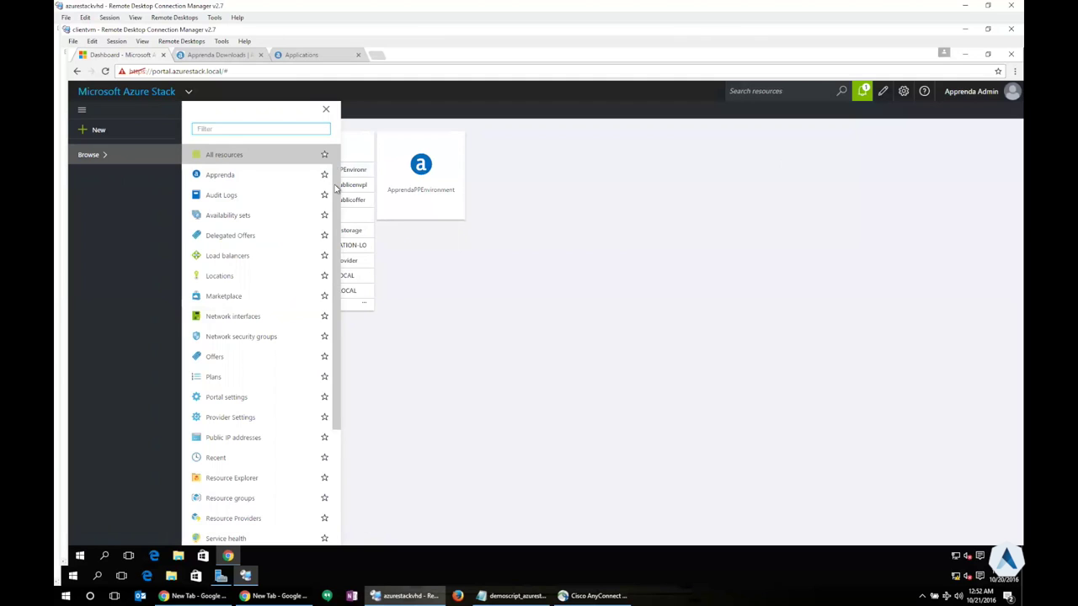
{"action": "scroll", "coordinate": [336, 189], "scroll_direction": "down", "scroll_amount": 4}
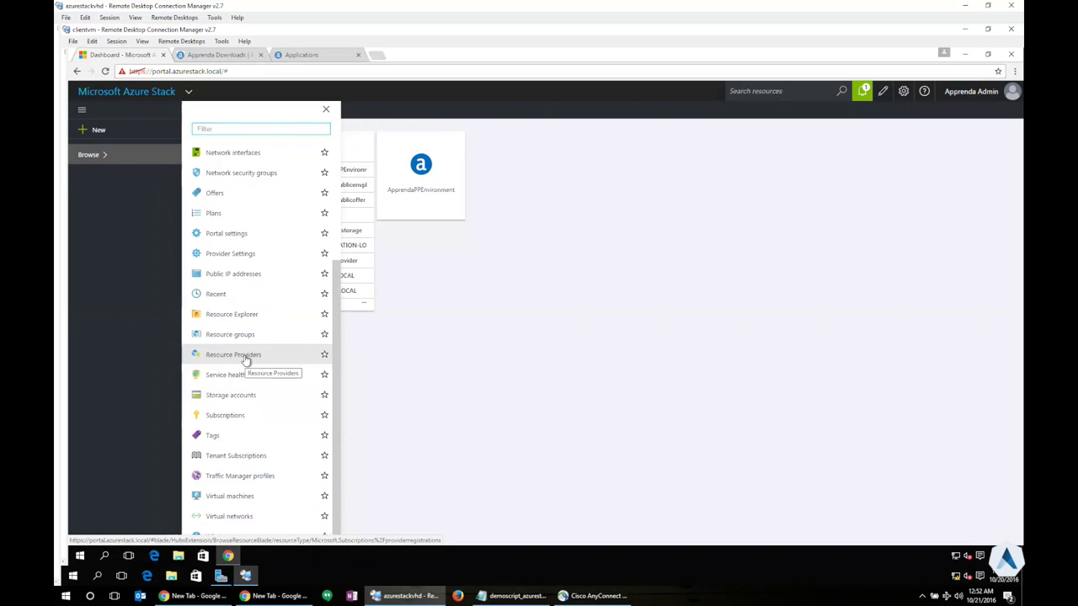
{"action": "left_click", "coordinate": [244, 357]}
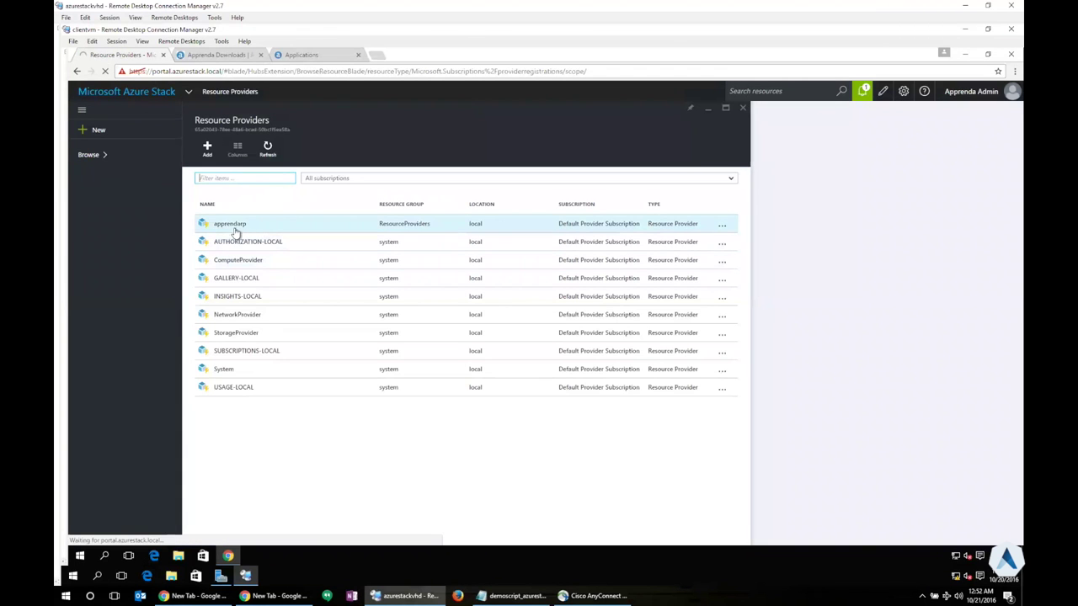
{"action": "left_click", "coordinate": [241, 227]}
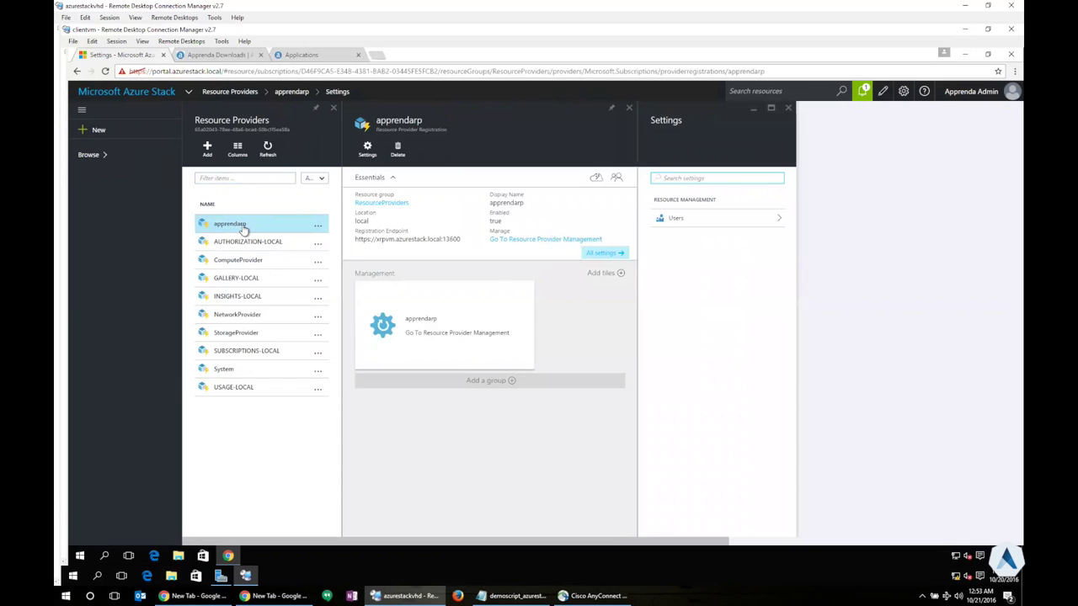
{"action": "mouse_move", "coordinate": [421, 239]}
{"action": "left_click", "coordinate": [108, 157]}
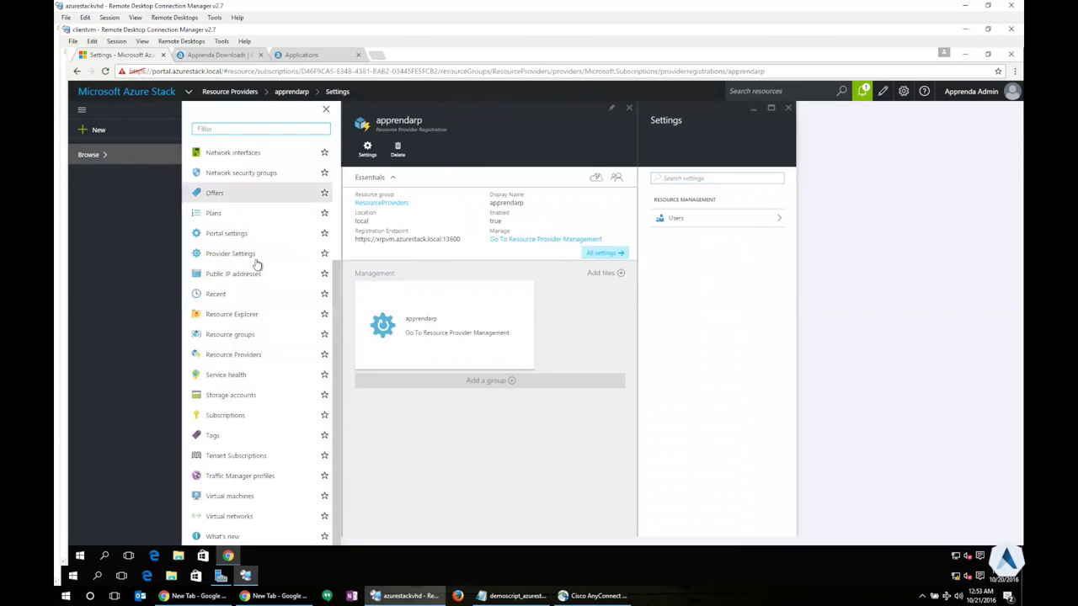
Open the apprendapublicenvplan plan's settings and capitalize the 'P' in its display name
{"action": "left_click", "coordinate": [221, 214]}
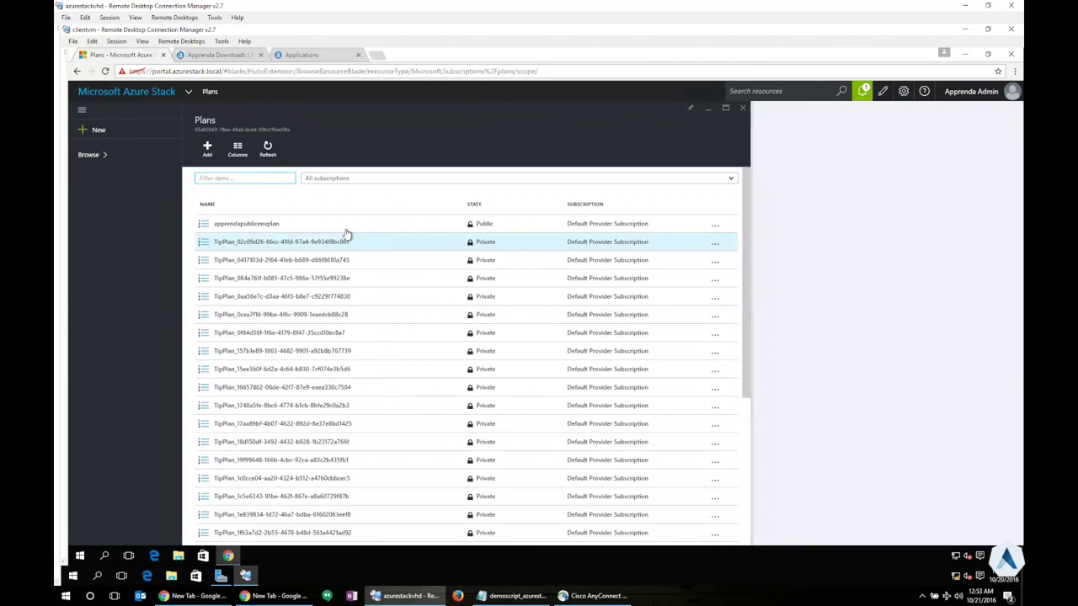
{"action": "left_click", "coordinate": [345, 229]}
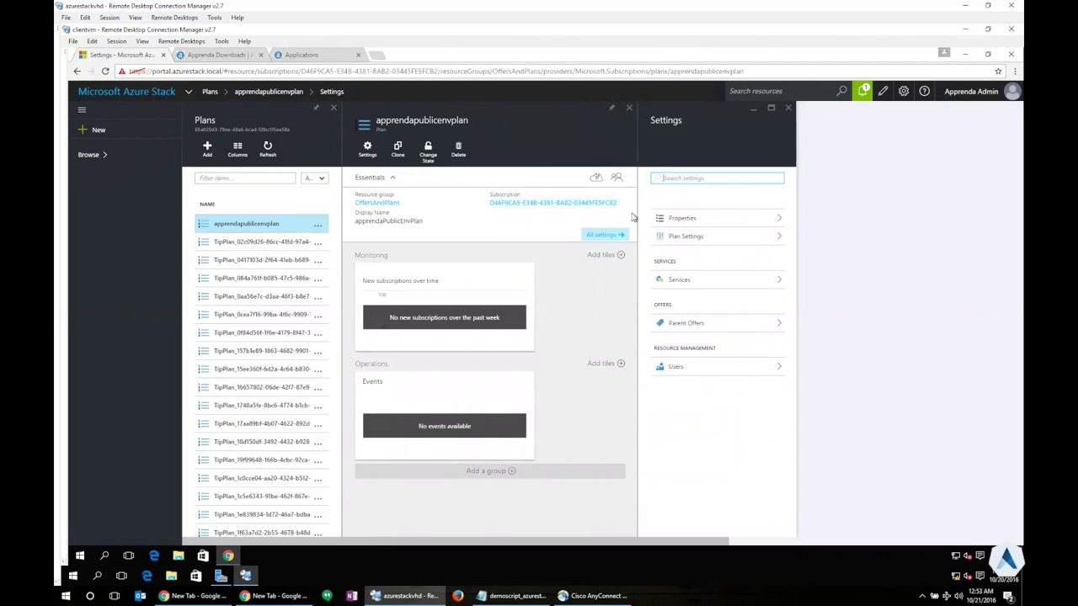
{"action": "left_click", "coordinate": [687, 238]}
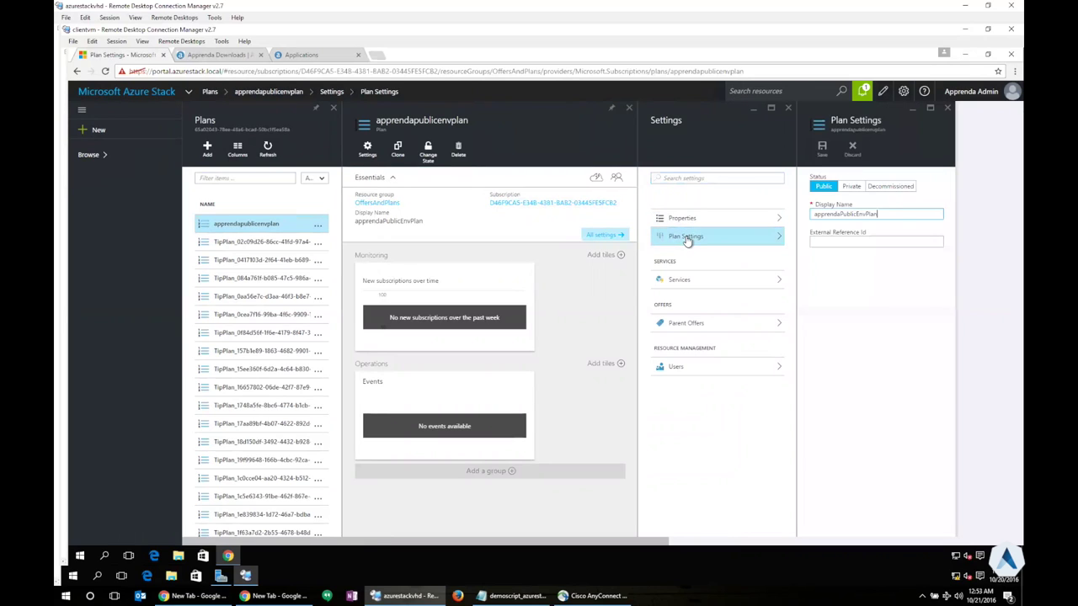
{"action": "left_click", "coordinate": [843, 214]}
{"action": "key", "text": "BackSpace"}
{"action": "type", "text": "P"}
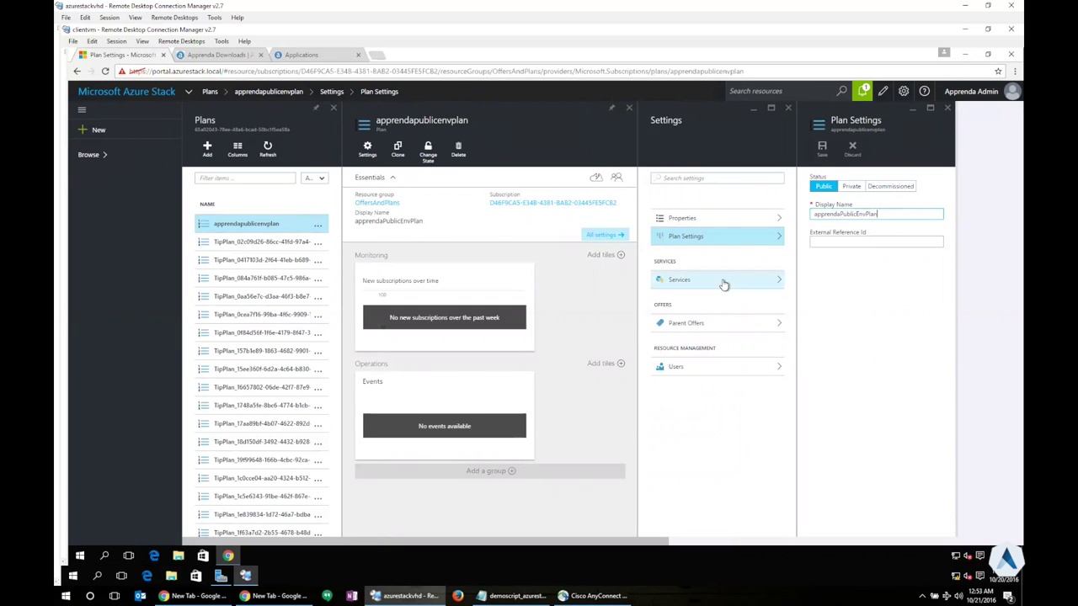
Show the Apprenda.Application service's quota settings with the Apprenda API URL for region local
{"action": "left_click", "coordinate": [723, 285]}
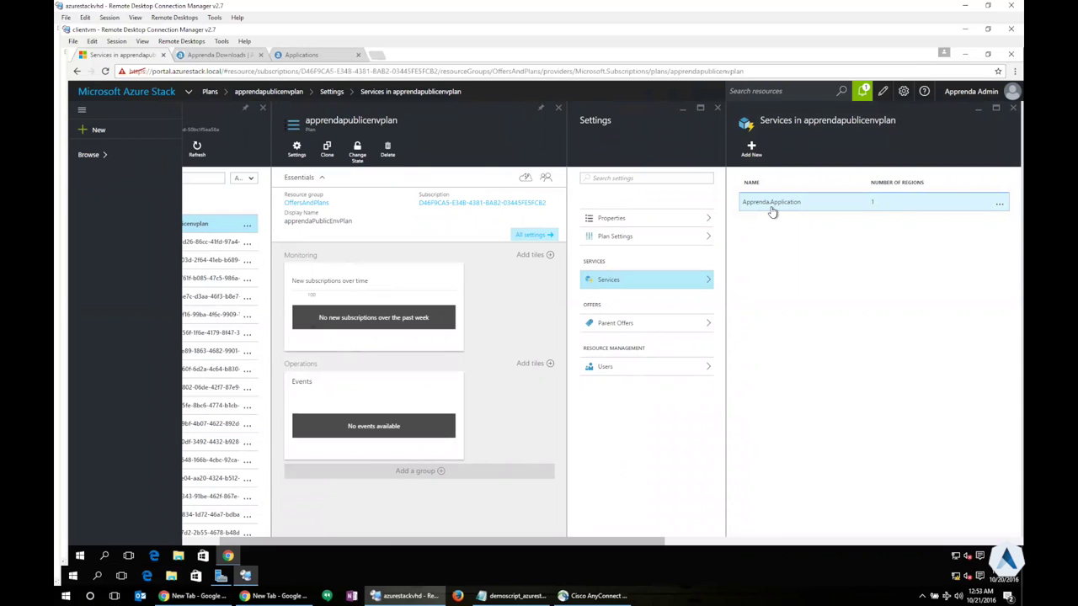
{"action": "left_click", "coordinate": [773, 206]}
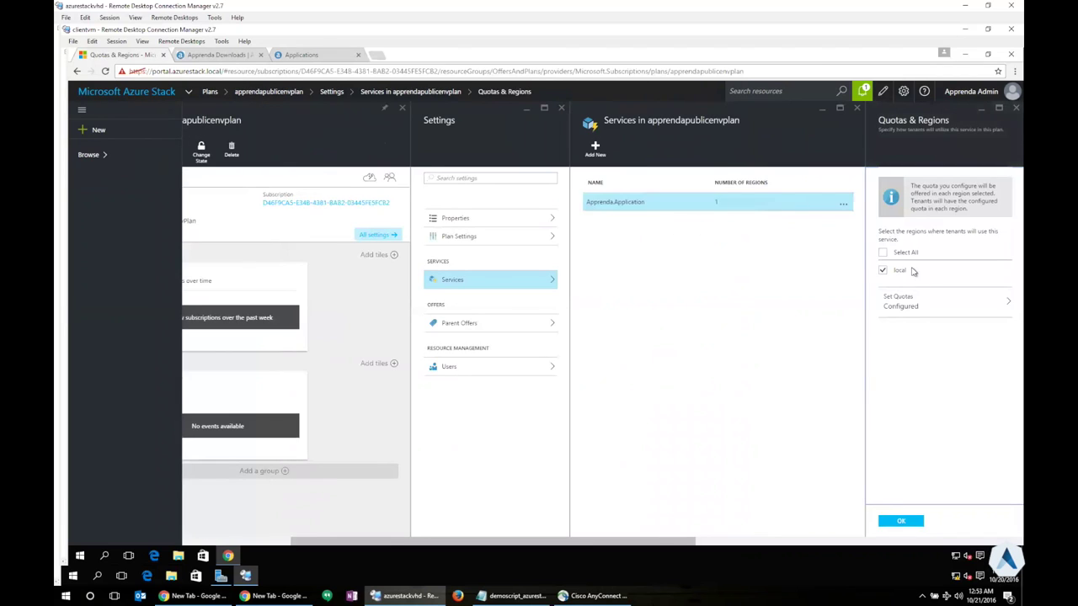
{"action": "left_click", "coordinate": [912, 307]}
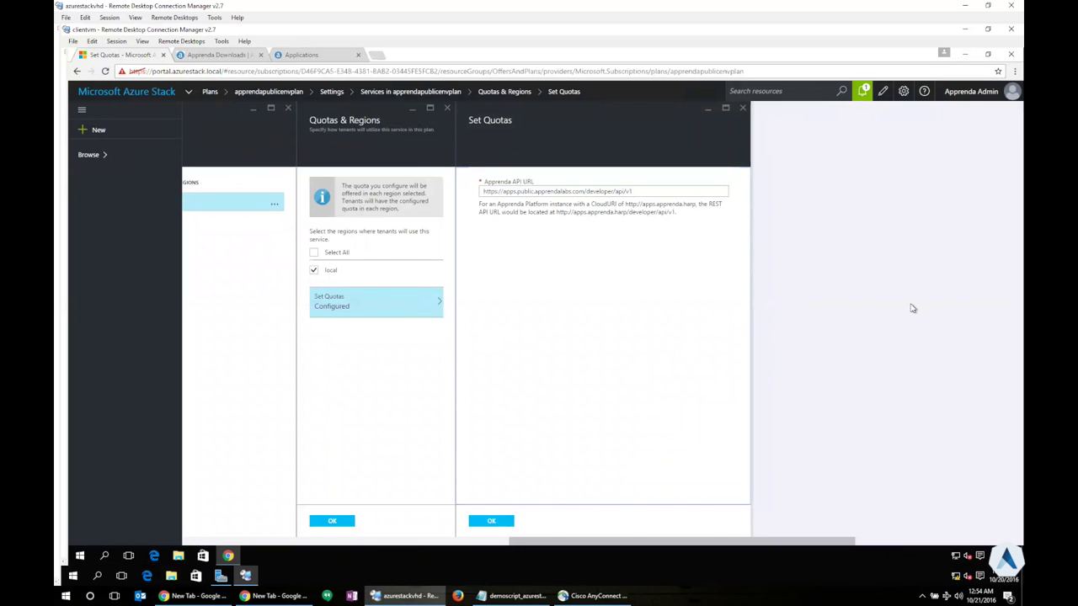
Find apprendapublicoffer via the 'offer' and 'apprenda' filters and list its admin and tenant subscriptions
{"action": "left_click", "coordinate": [90, 155]}
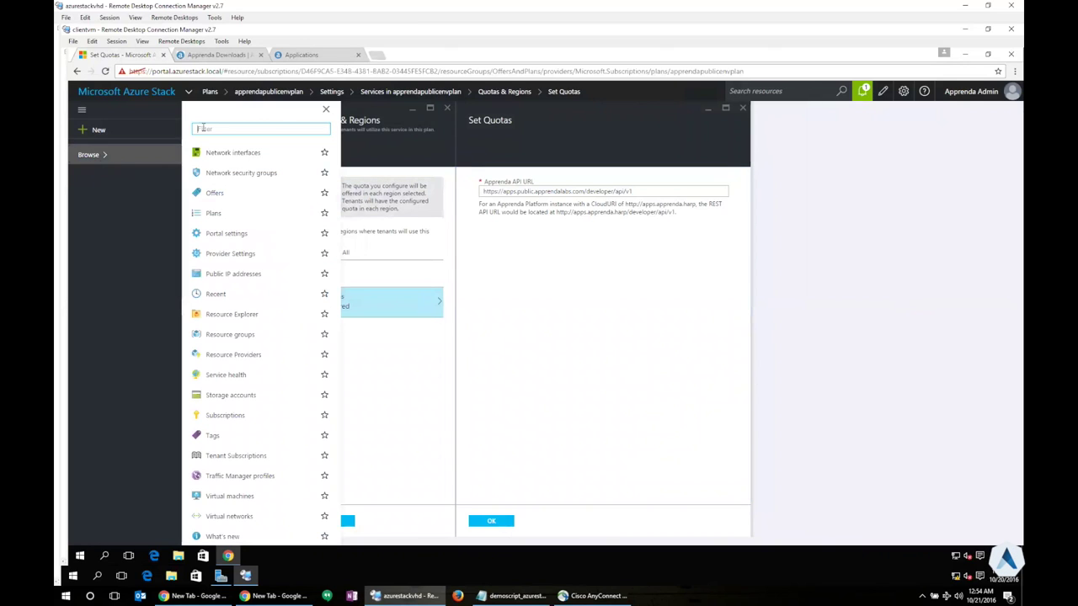
{"action": "type", "text": "offer"}
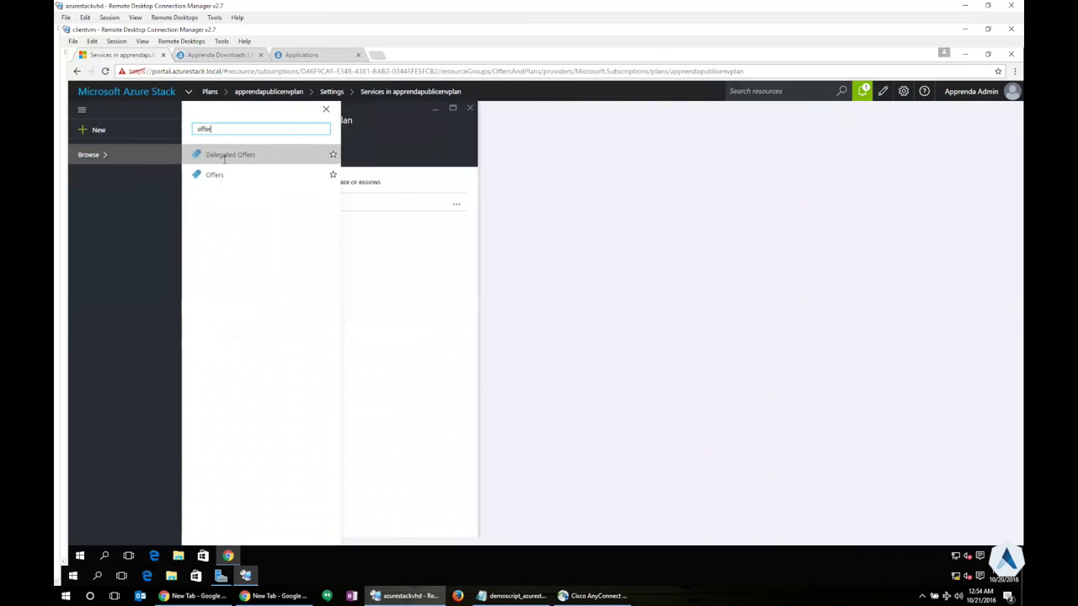
{"action": "left_click", "coordinate": [233, 176]}
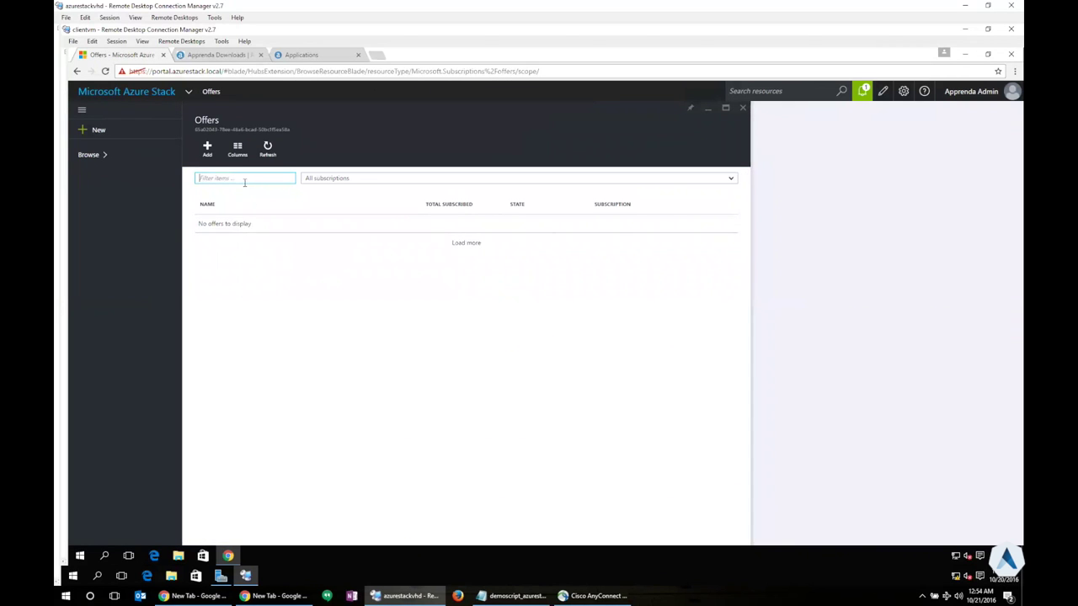
{"action": "left_click", "coordinate": [464, 249]}
{"action": "left_click", "coordinate": [241, 181]}
{"action": "type", "text": "apprenda"}
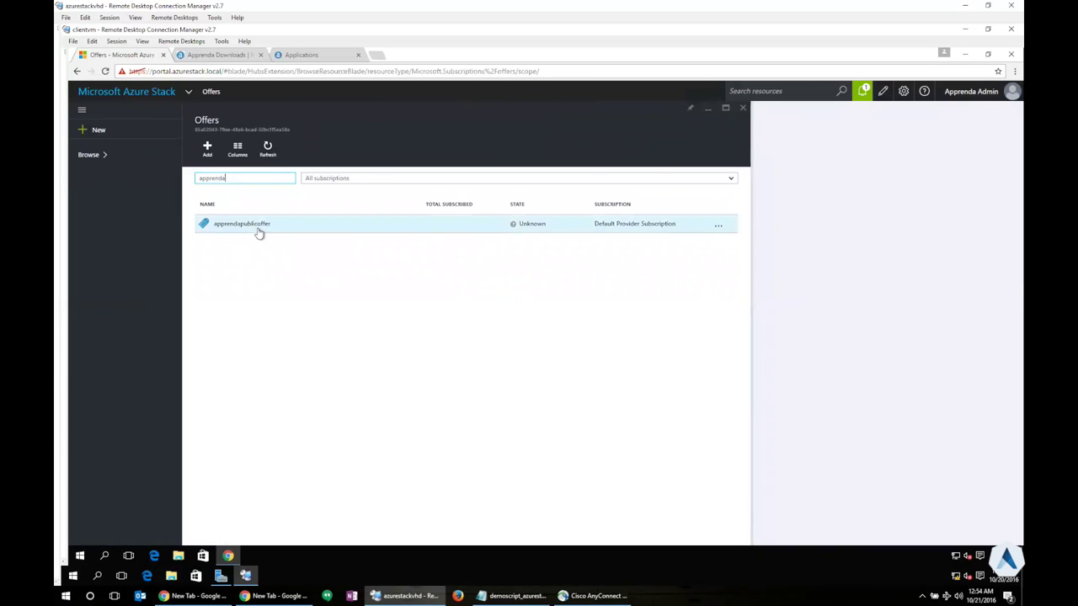
{"action": "left_click", "coordinate": [256, 229]}
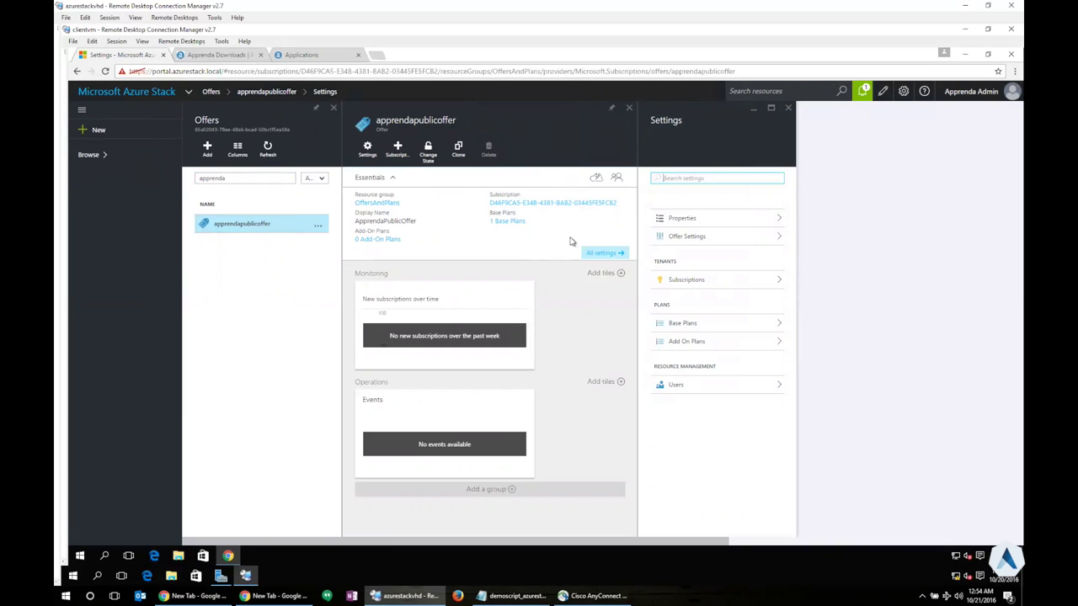
{"action": "left_click", "coordinate": [702, 283]}
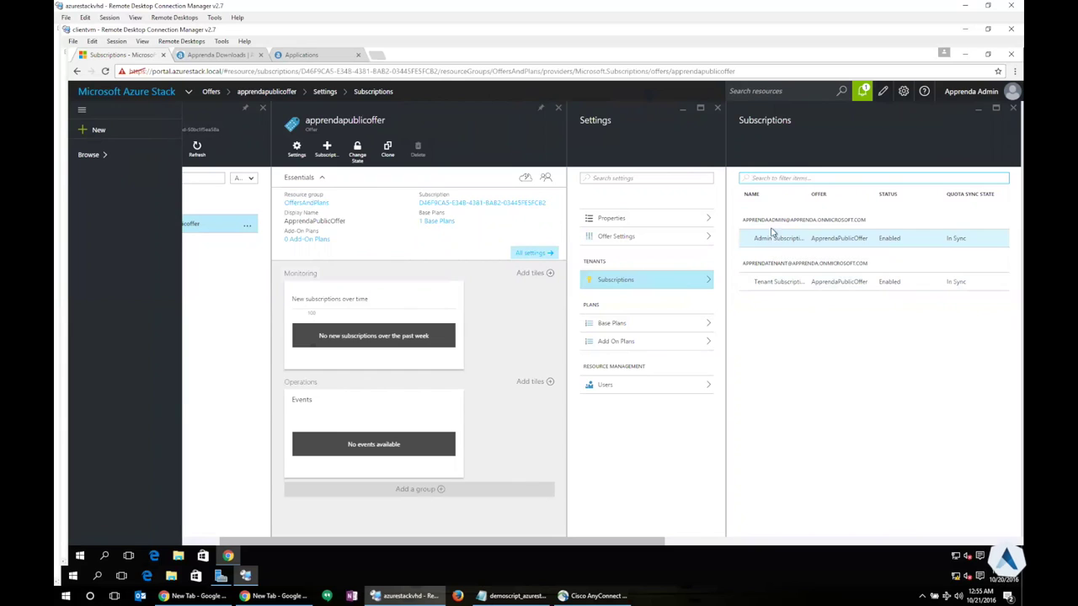
Go back to the dashboard showing All resources and the ApprendaPPEnvironment tile
{"action": "left_click", "coordinate": [119, 98]}
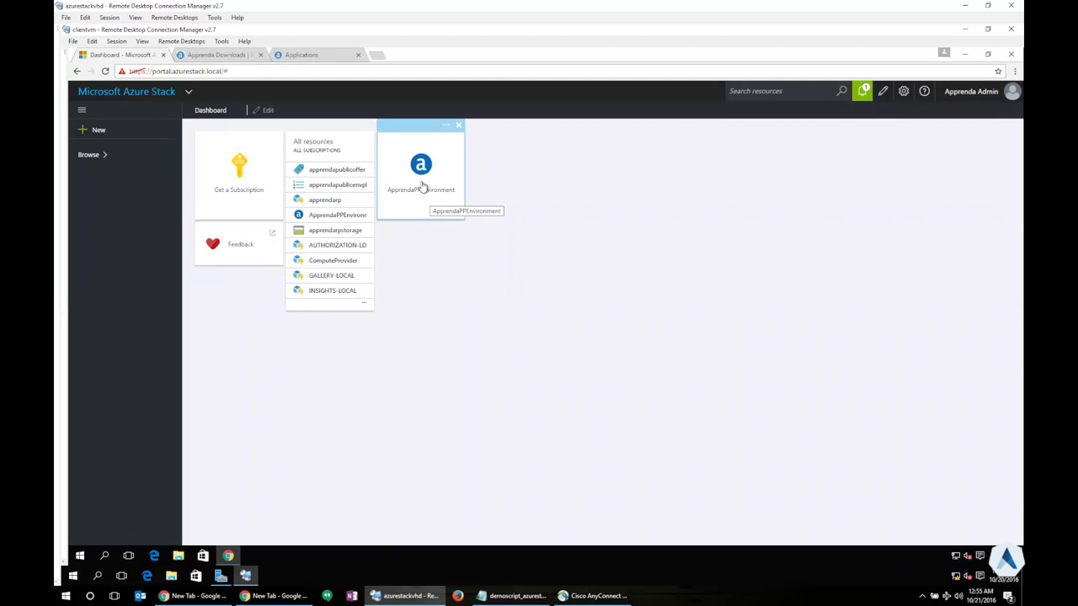
Log in to ApprendaPPEnvironment with the account password to list timecardm2pp running in Sandbox
{"action": "left_click", "coordinate": [423, 186]}
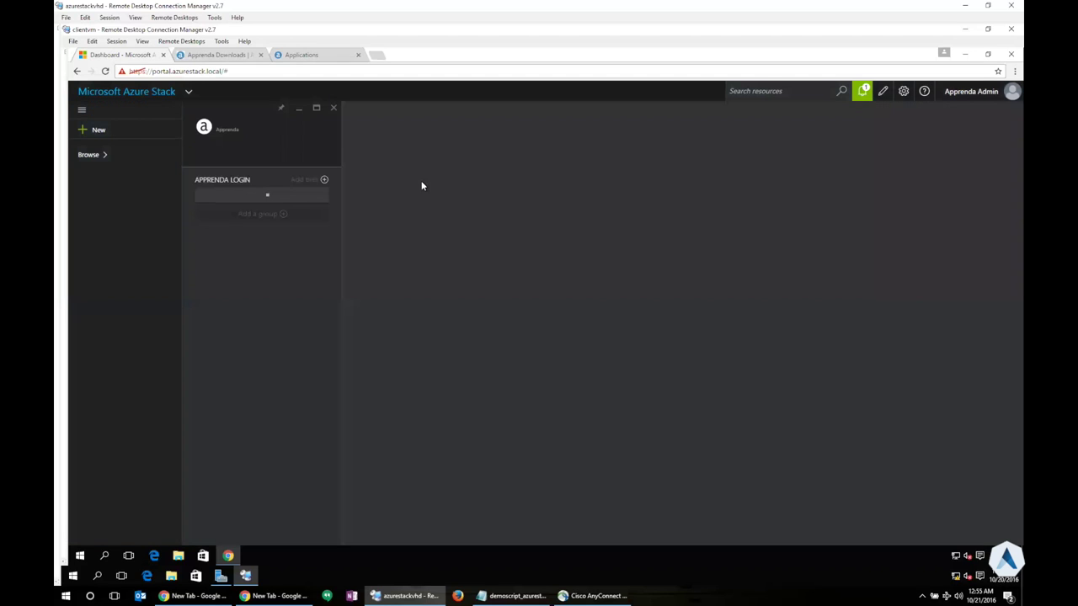
{"action": "left_click", "coordinate": [223, 212]}
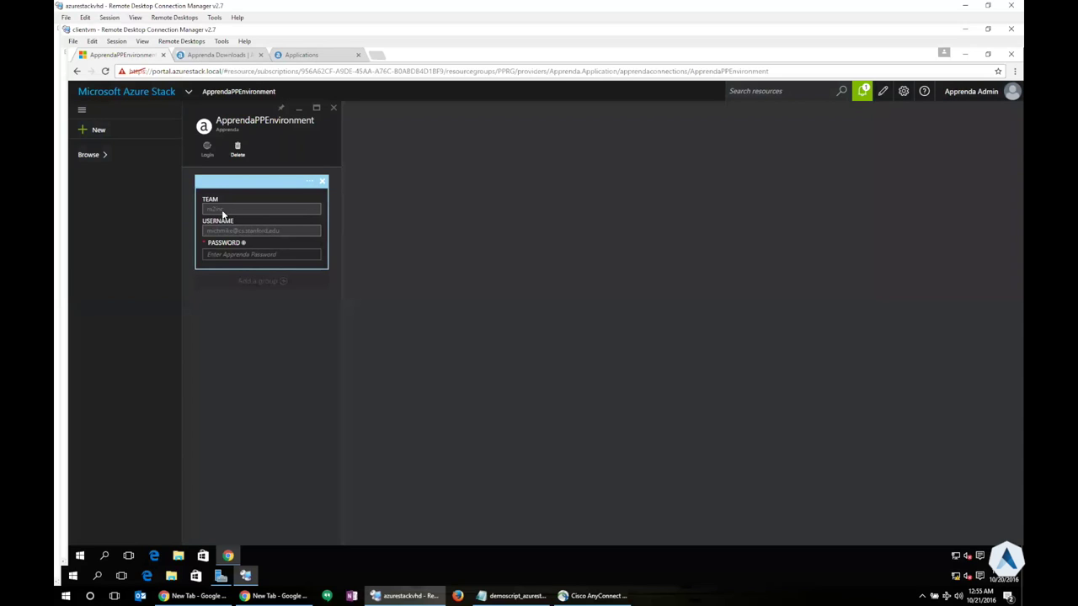
{"action": "left_click", "coordinate": [262, 254]}
{"action": "type", "text": "••••••••"}
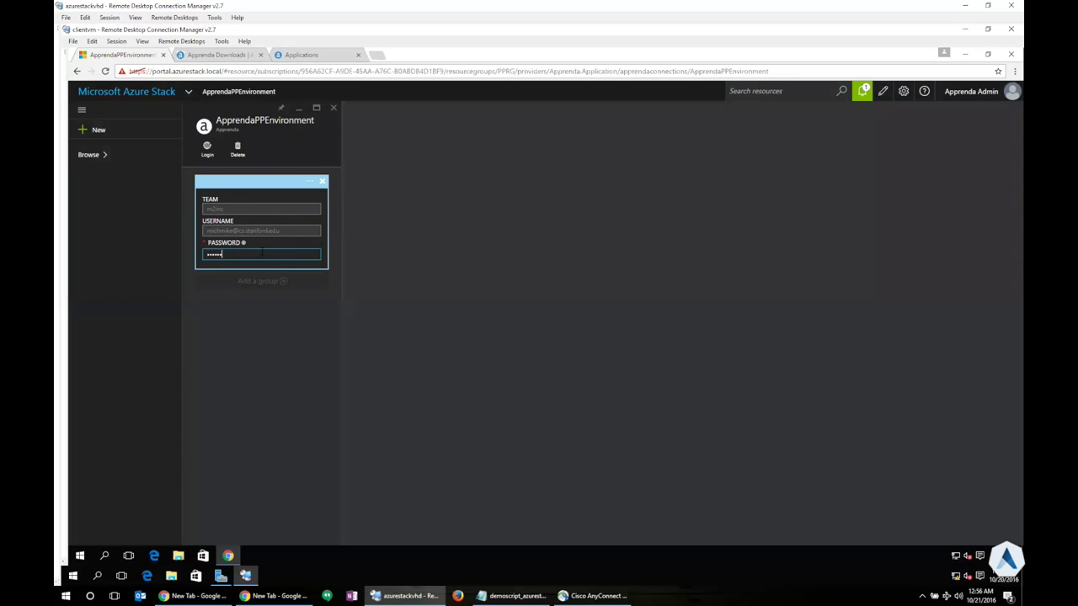
{"action": "left_click", "coordinate": [206, 153]}
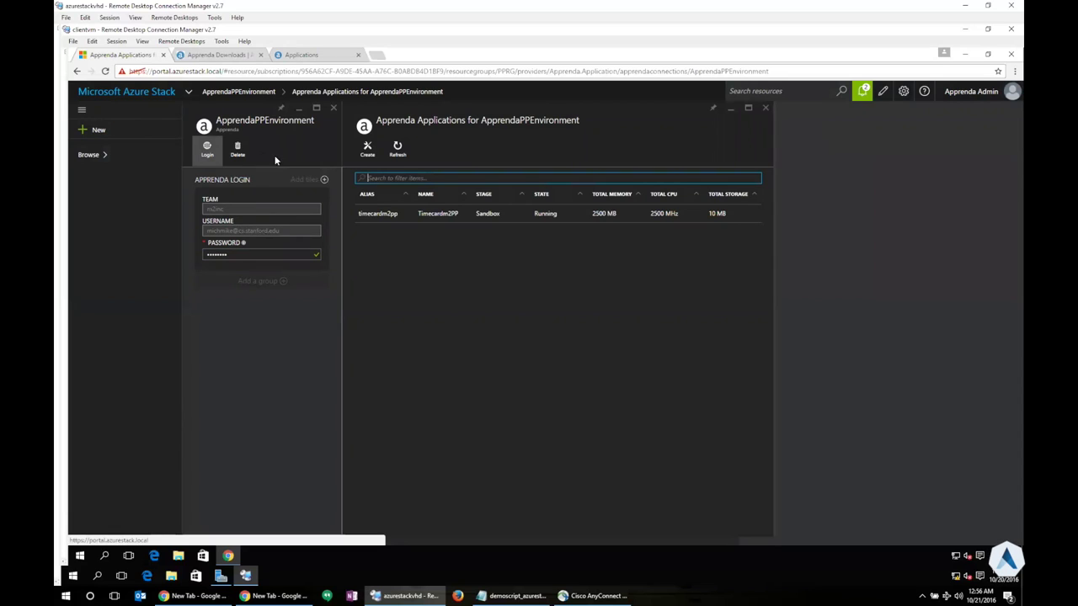
Start a new application named timecarddemo2 with description 'this is a demo app for timecard'
{"action": "left_click", "coordinate": [368, 148]}
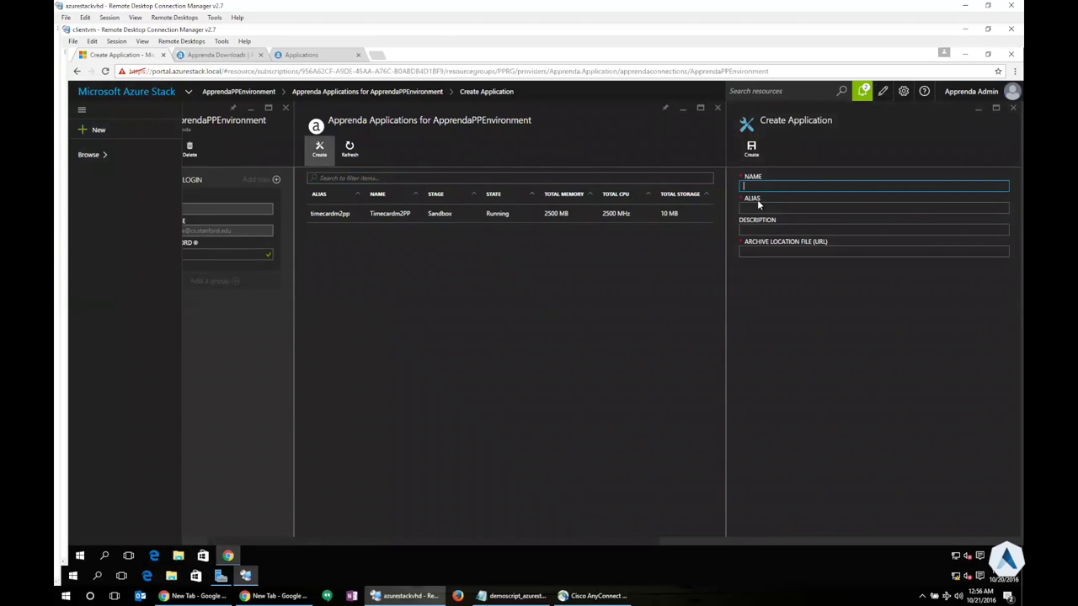
{"action": "type", "text": "timecardde"}
{"action": "type", "text": "mo"}
{"action": "type", "text": "rea"}
{"action": "key", "text": "BackSpace"}
{"action": "key", "text": "BackSpace"}
{"action": "key", "text": "BackSpace"}
{"action": "key", "text": "BackSpace"}
{"action": "type", "text": "o2"}
{"action": "left_click", "coordinate": [743, 229]}
{"action": "type", "text": "this is a demo app"}
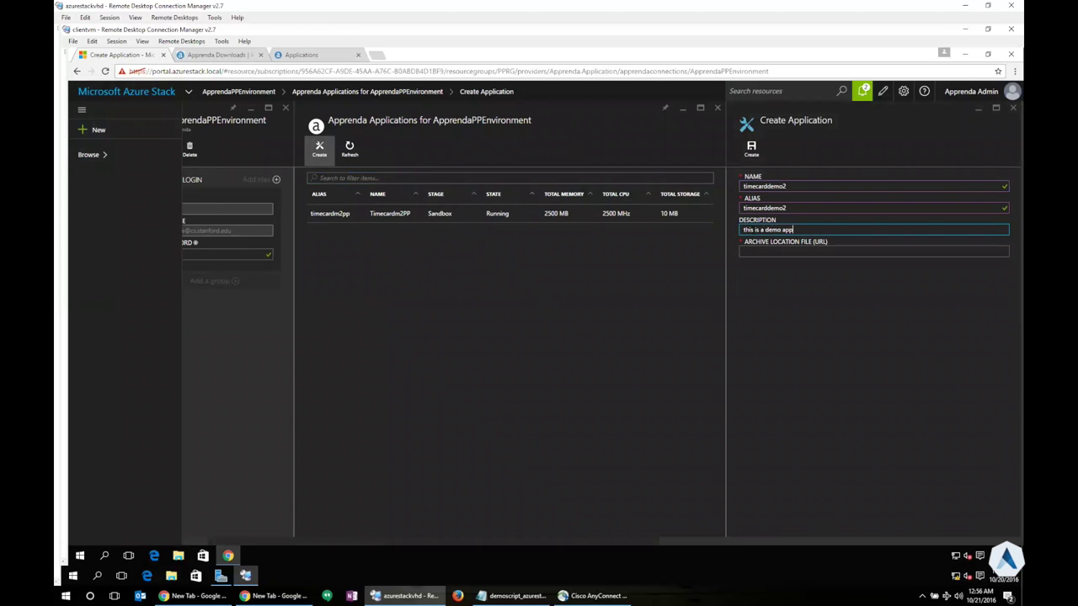
{"action": "type", "text": " for timecard"}
{"action": "left_click", "coordinate": [761, 253]}
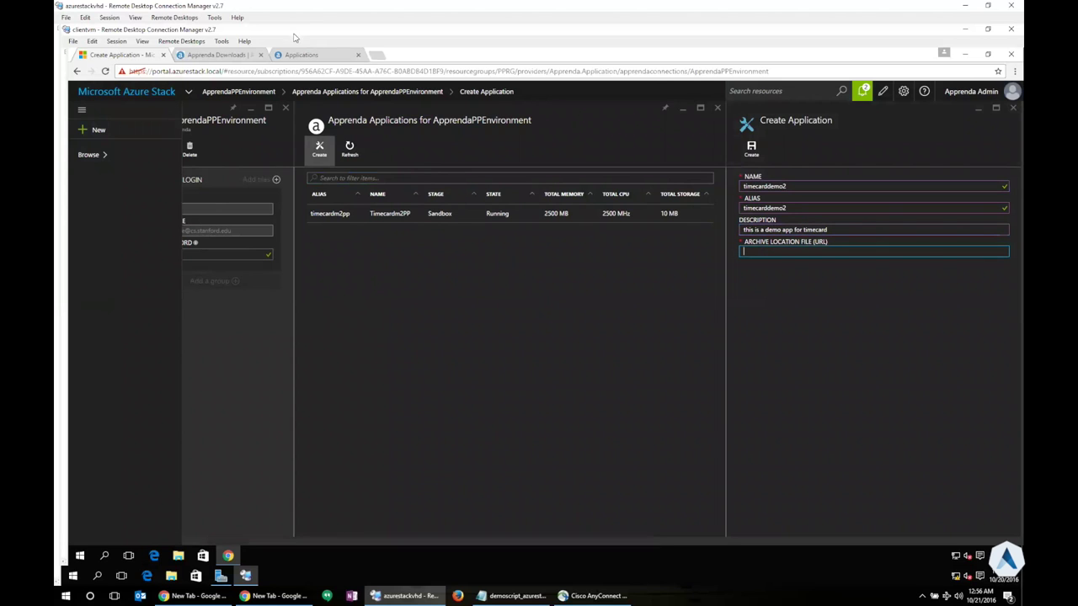
Copy the TimeCard.zip link from the Apprenda downloads page and return to Create Application
{"action": "left_click", "coordinate": [221, 55]}
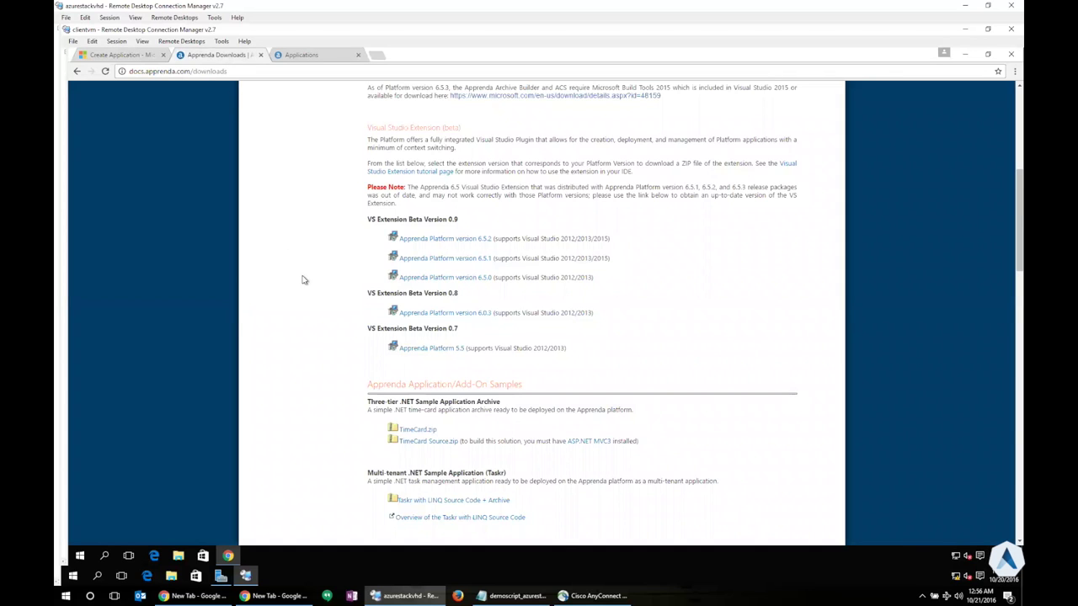
{"action": "scroll", "coordinate": [303, 279], "scroll_direction": "down", "scroll_amount": 3}
{"action": "right_click", "coordinate": [417, 242]}
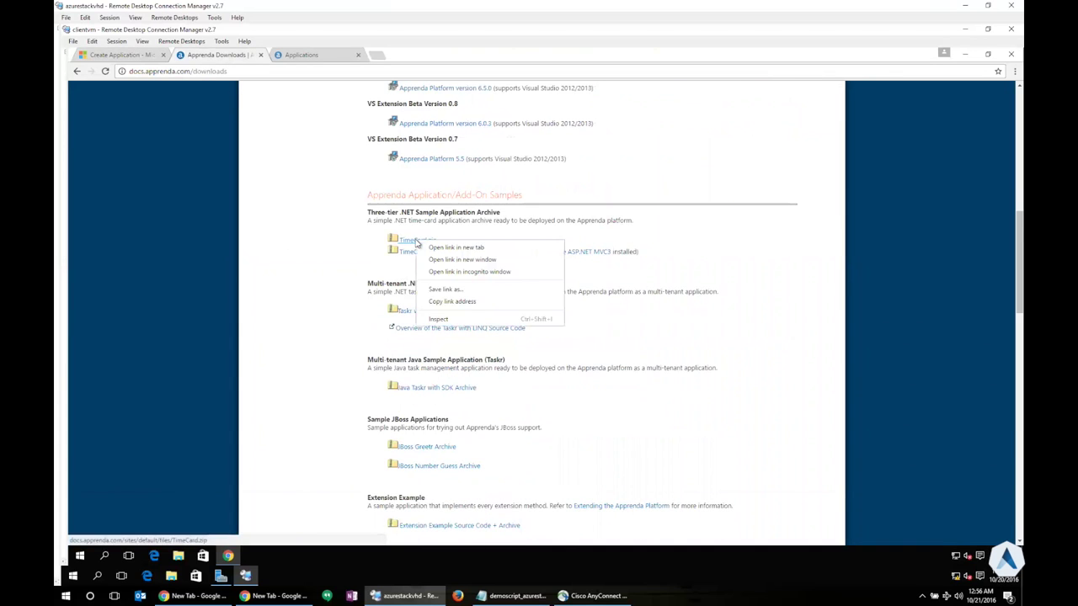
{"action": "left_click", "coordinate": [450, 301]}
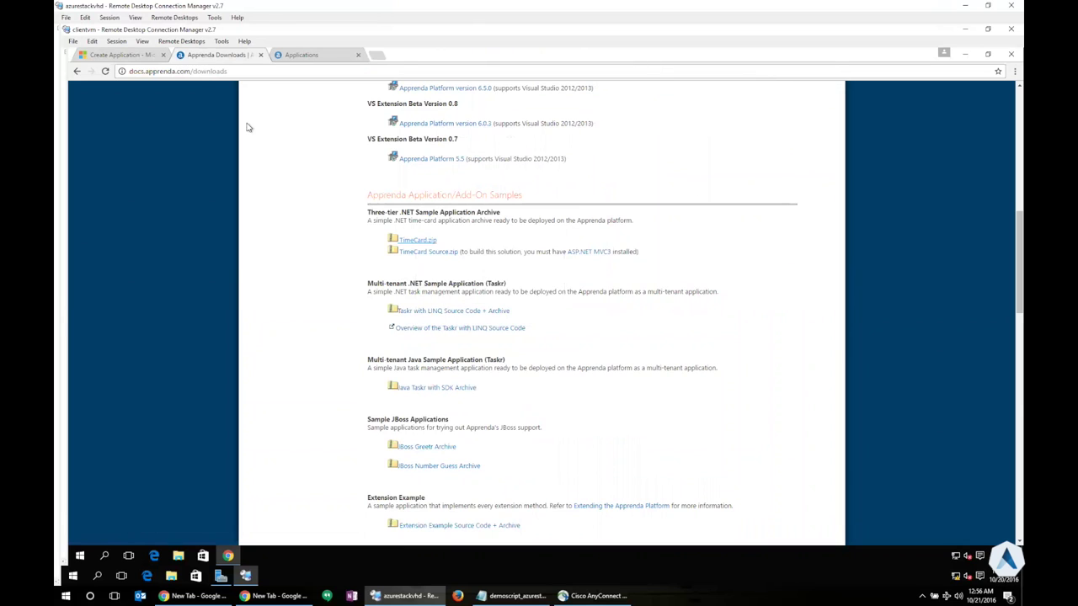
{"action": "left_click", "coordinate": [127, 56]}
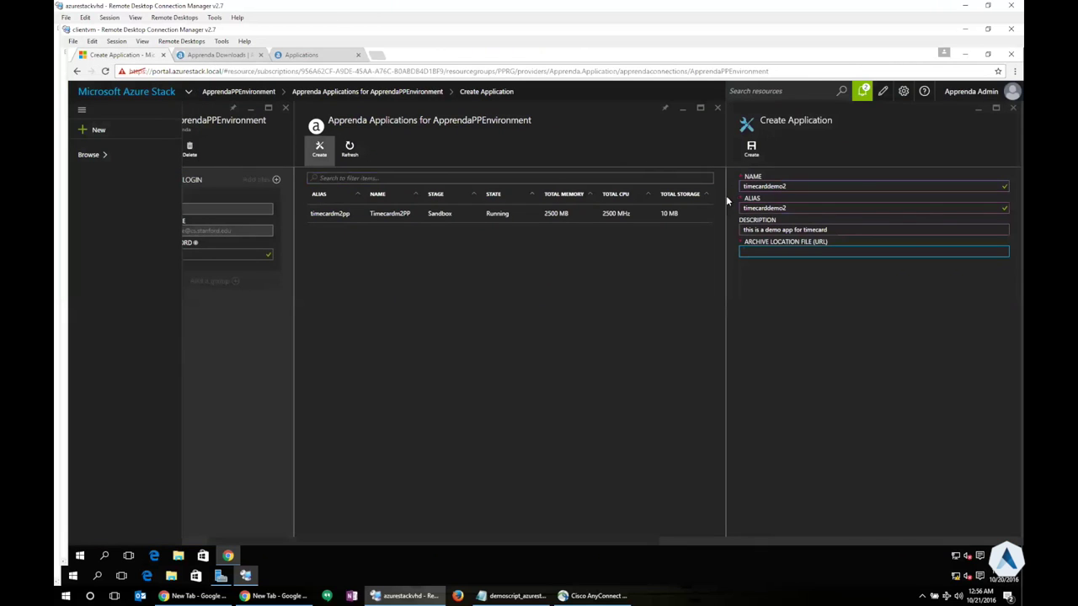
Paste the TimeCard.zip URL as the archive location and create timecarddemo2
{"action": "key", "text": "ctrl+v"}
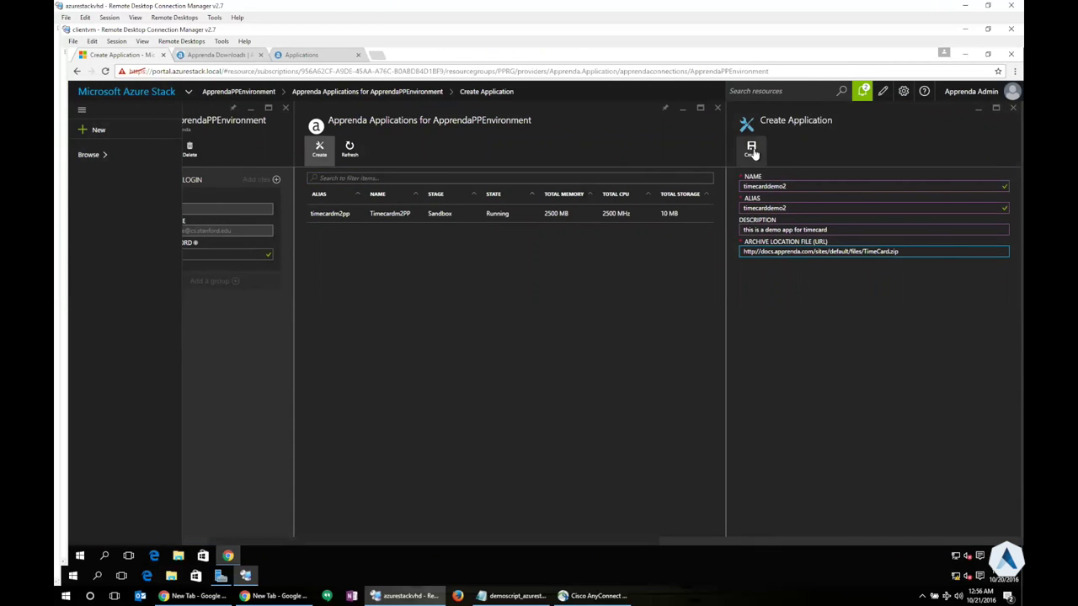
{"action": "left_click", "coordinate": [752, 150]}
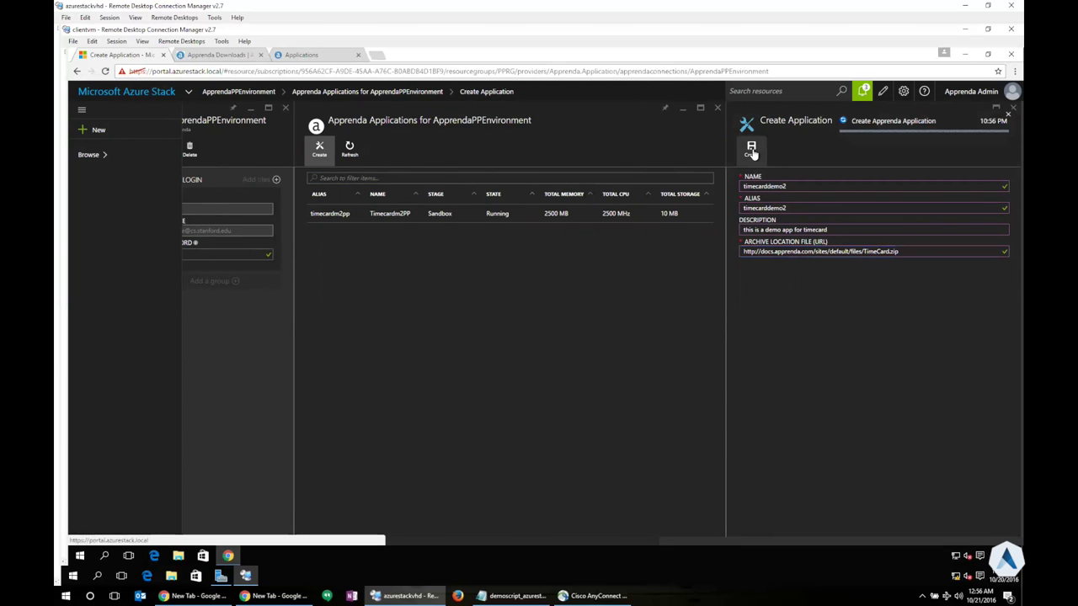
{"action": "left_click", "coordinate": [586, 282]}
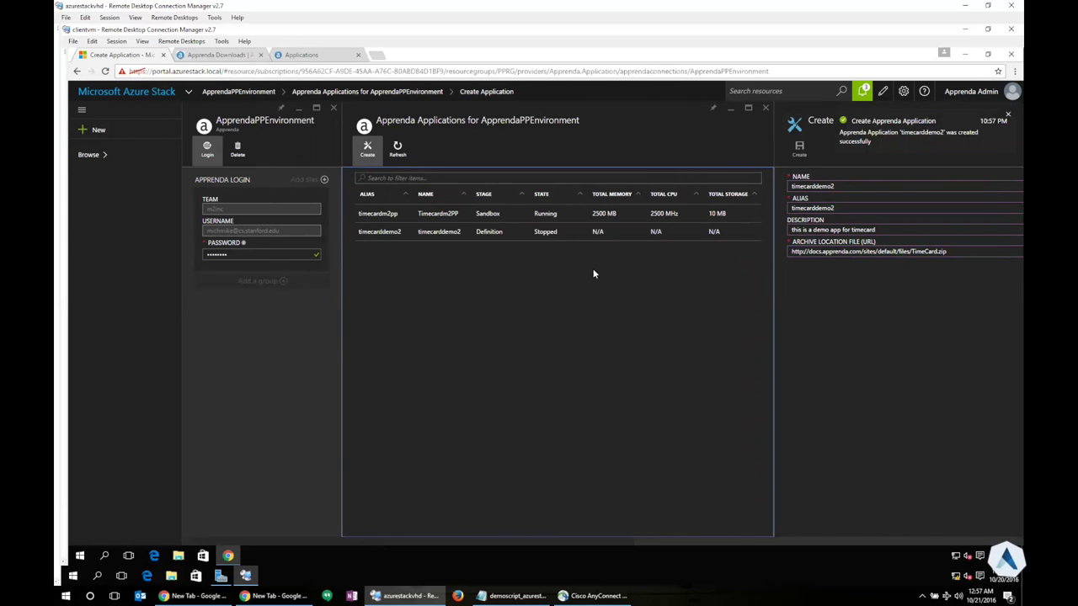
Dismiss the success notice and open timecarddemo2, showing one web site, database and web service
{"action": "left_click", "coordinate": [1006, 117]}
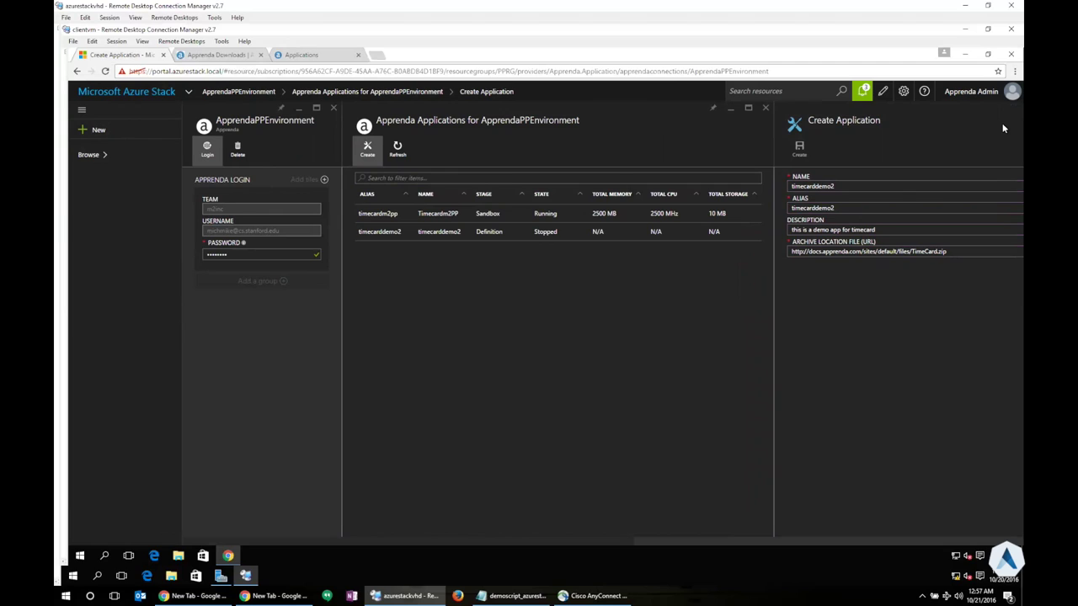
{"action": "left_click", "coordinate": [652, 314]}
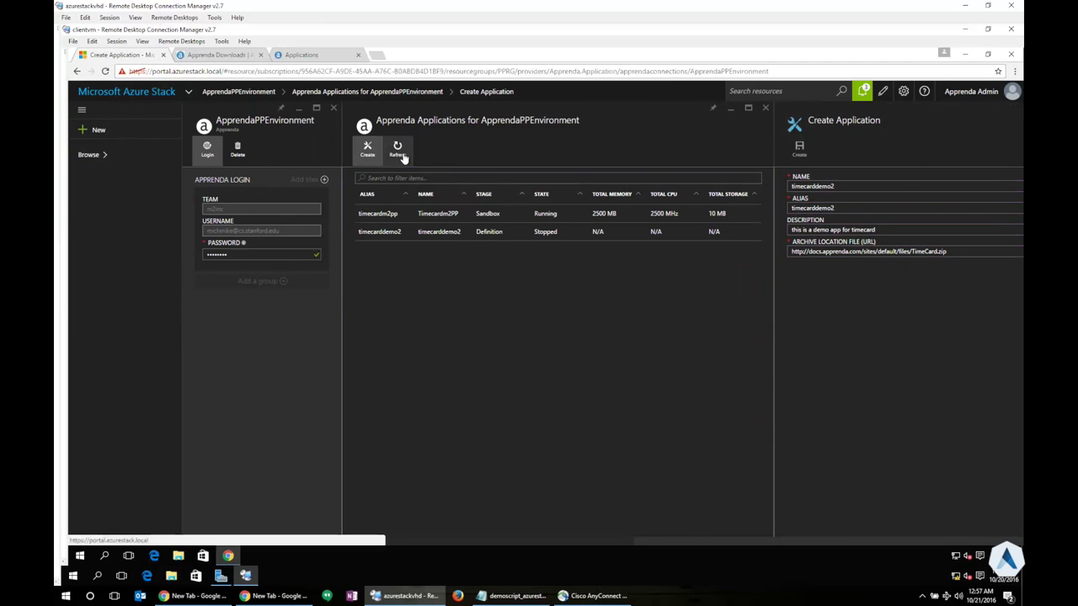
{"action": "left_click", "coordinate": [449, 236]}
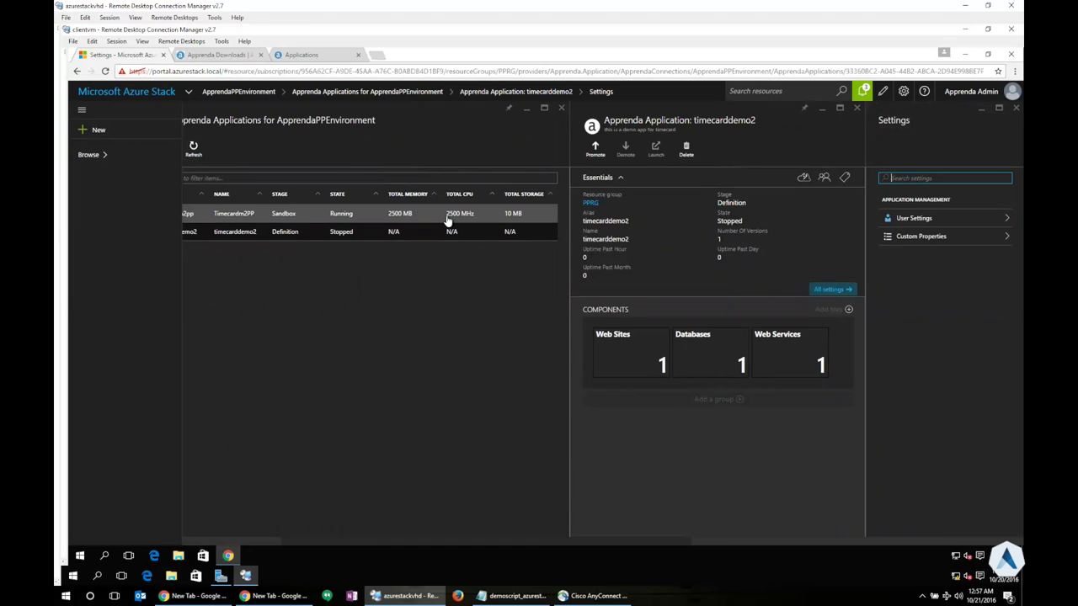
Open Timecardm2PP's details: Sandbox stage, Running, one version, with its Settings blade
{"action": "left_click", "coordinate": [449, 217]}
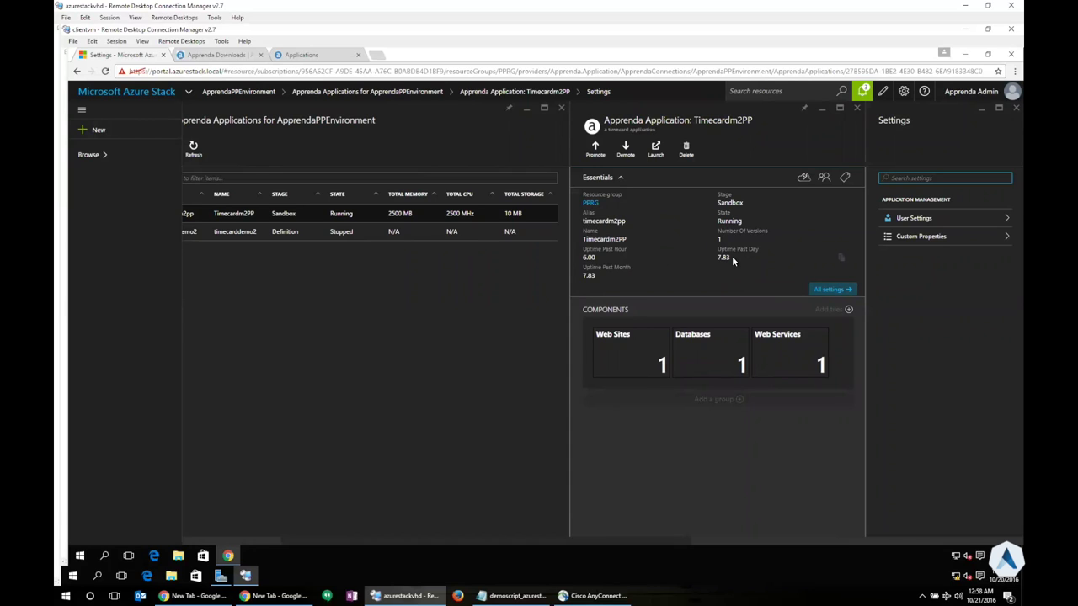
{"action": "left_click", "coordinate": [652, 357]}
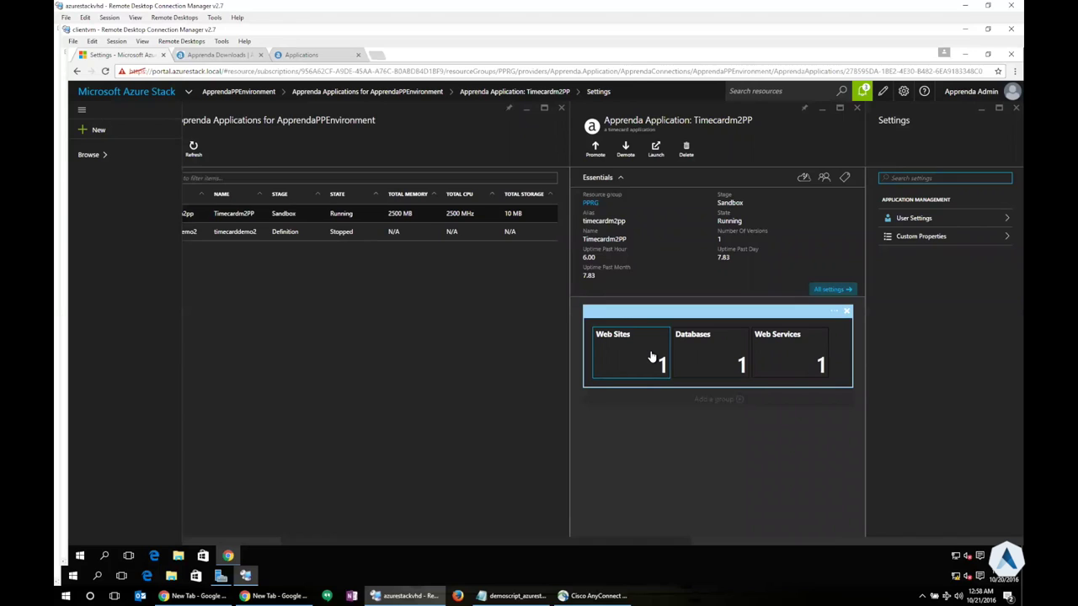
{"action": "left_click", "coordinate": [597, 160]}
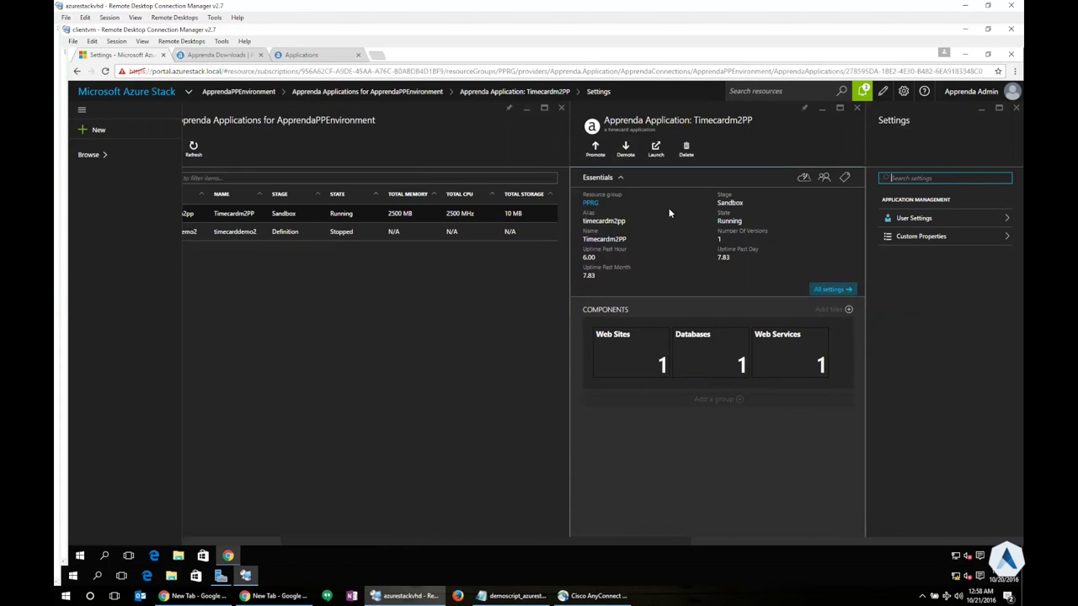
Open the Web Sites component to view its root instance on the Small policy and usage charts
{"action": "left_click", "coordinate": [647, 361]}
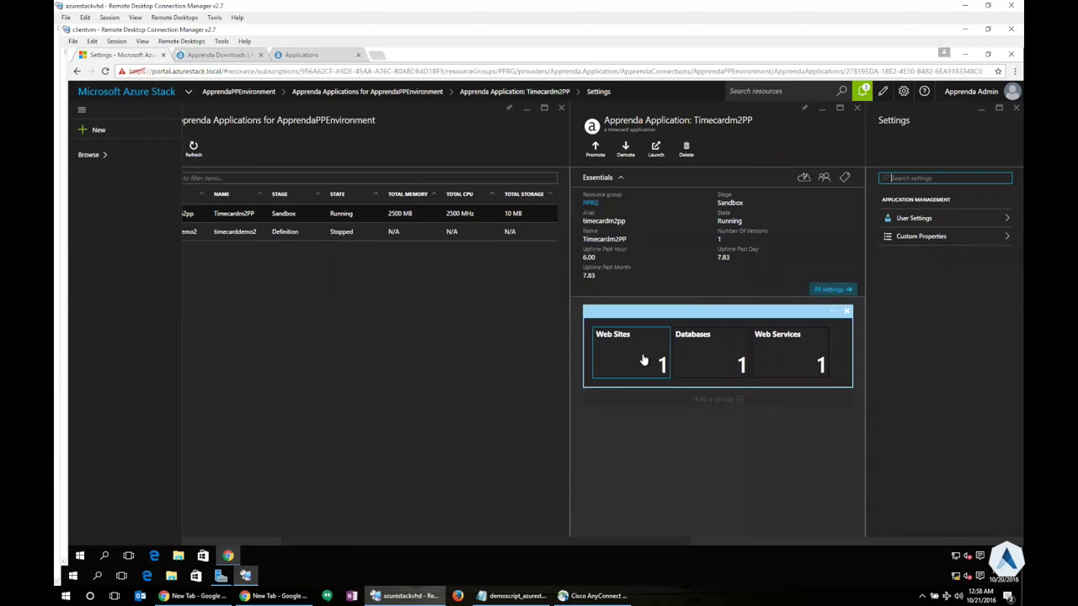
{"action": "left_click", "coordinate": [643, 361]}
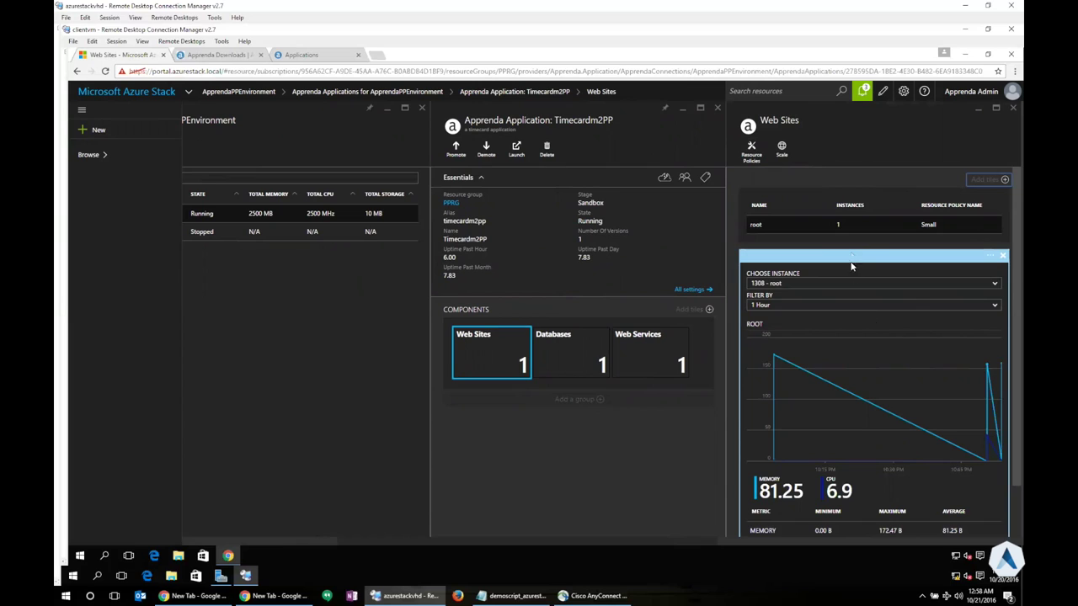
{"action": "left_click", "coordinate": [765, 225]}
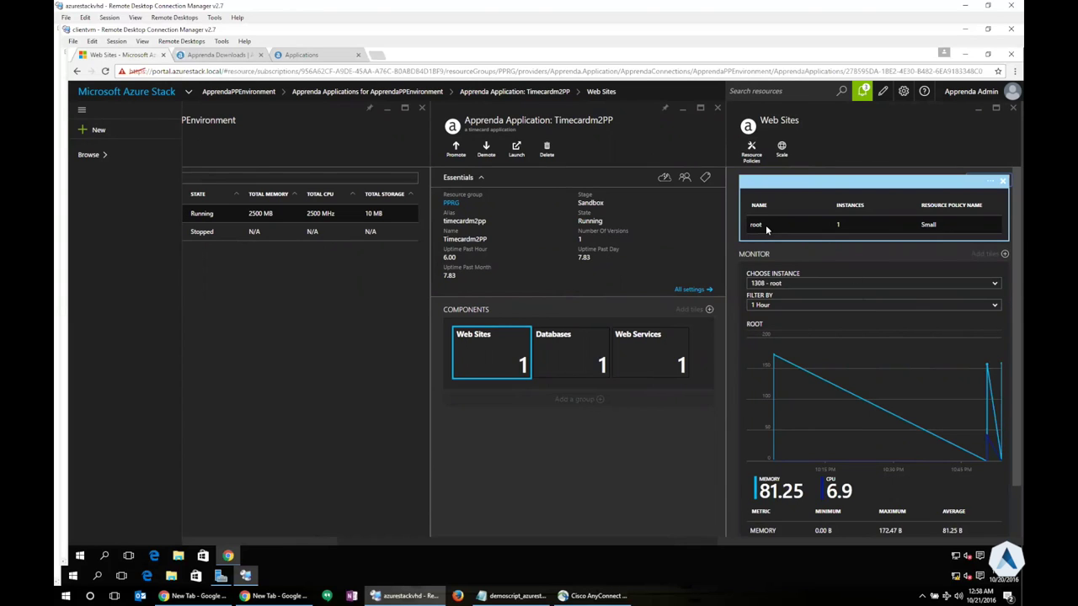
{"action": "left_click", "coordinate": [840, 320]}
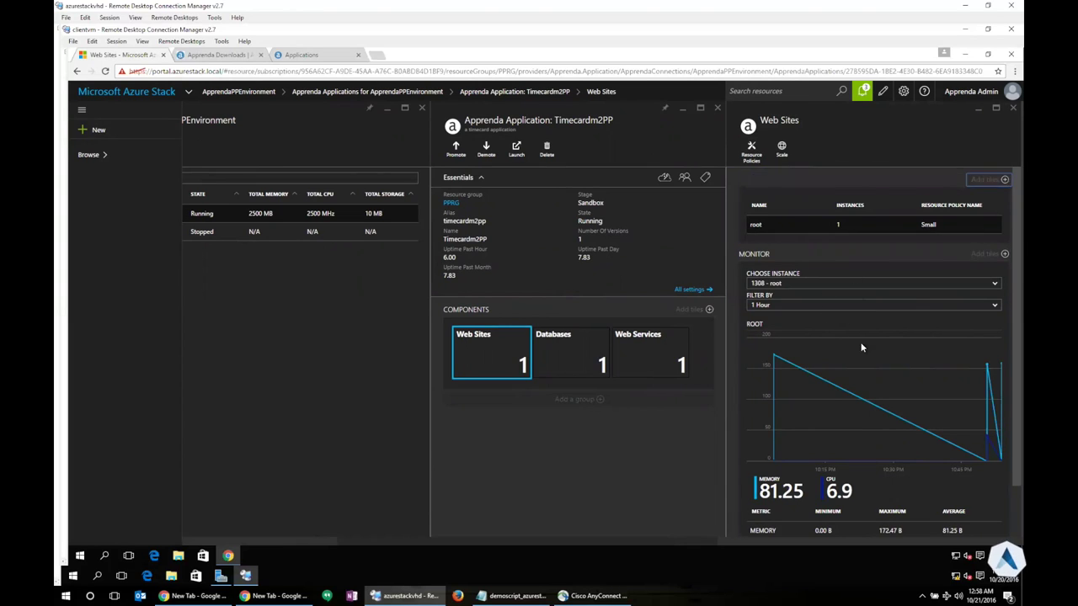
{"action": "scroll", "coordinate": [859, 409], "scroll_direction": "down", "scroll_amount": 1}
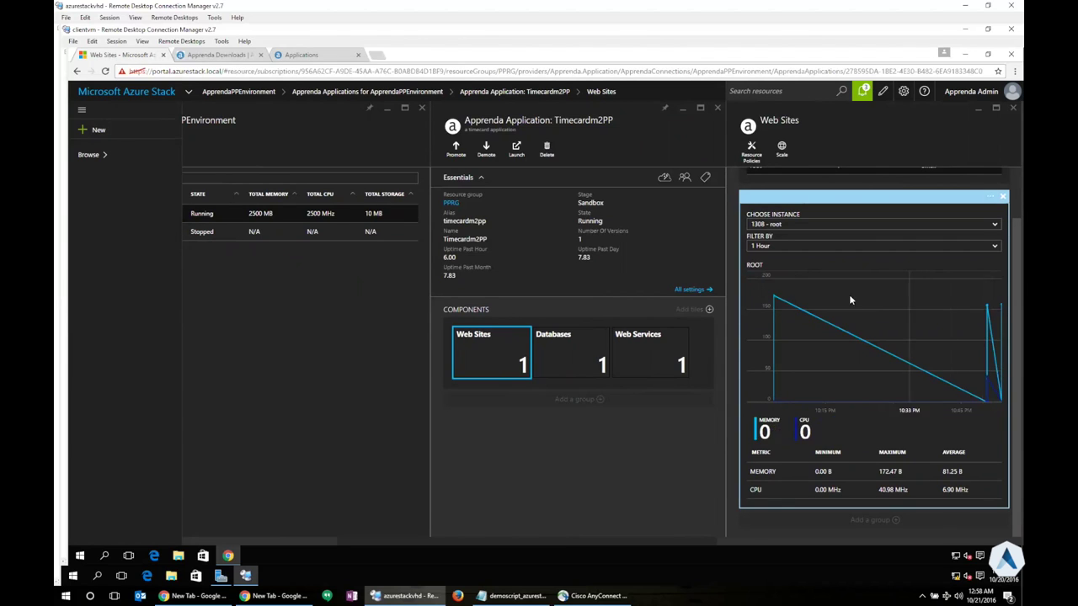
Keep the Monitor tile on the 1 Hour range and the 1308 - root instance
{"action": "left_click", "coordinate": [811, 247]}
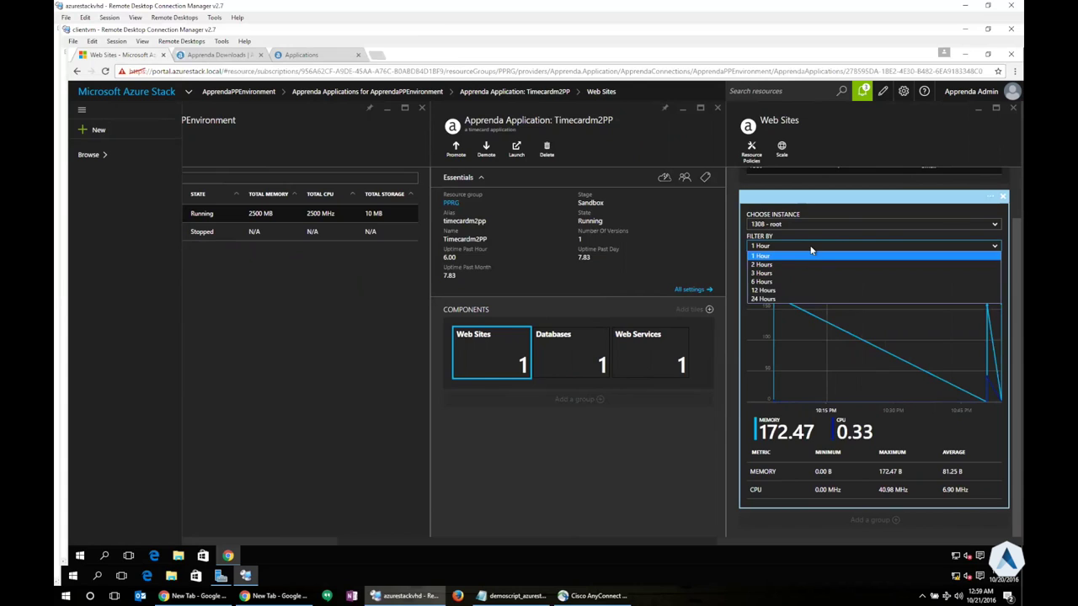
{"action": "left_click", "coordinate": [811, 252]}
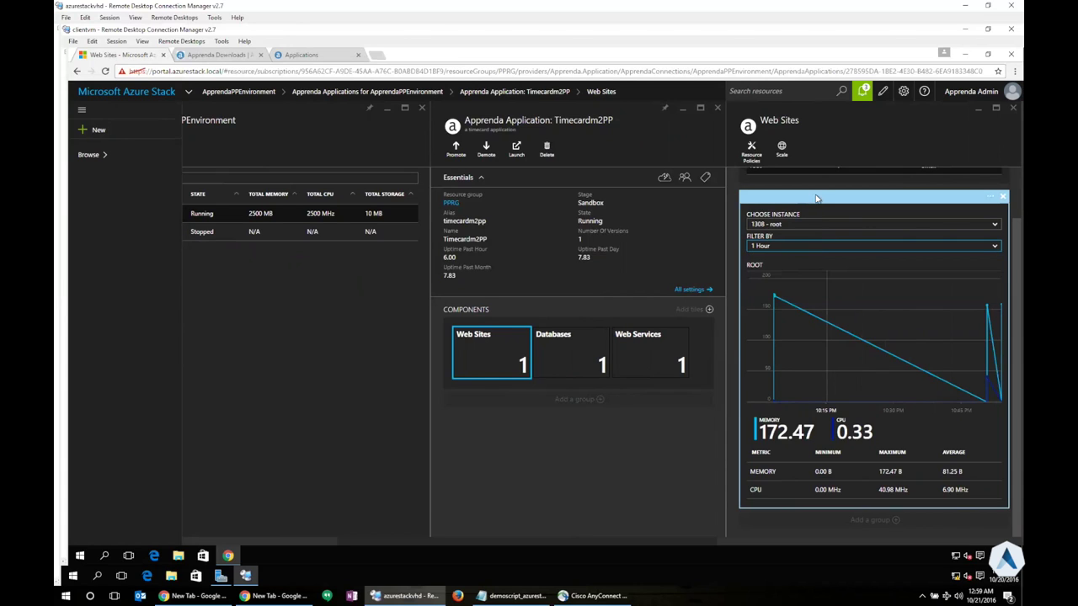
{"action": "scroll", "coordinate": [815, 198], "scroll_direction": "up", "scroll_amount": 1}
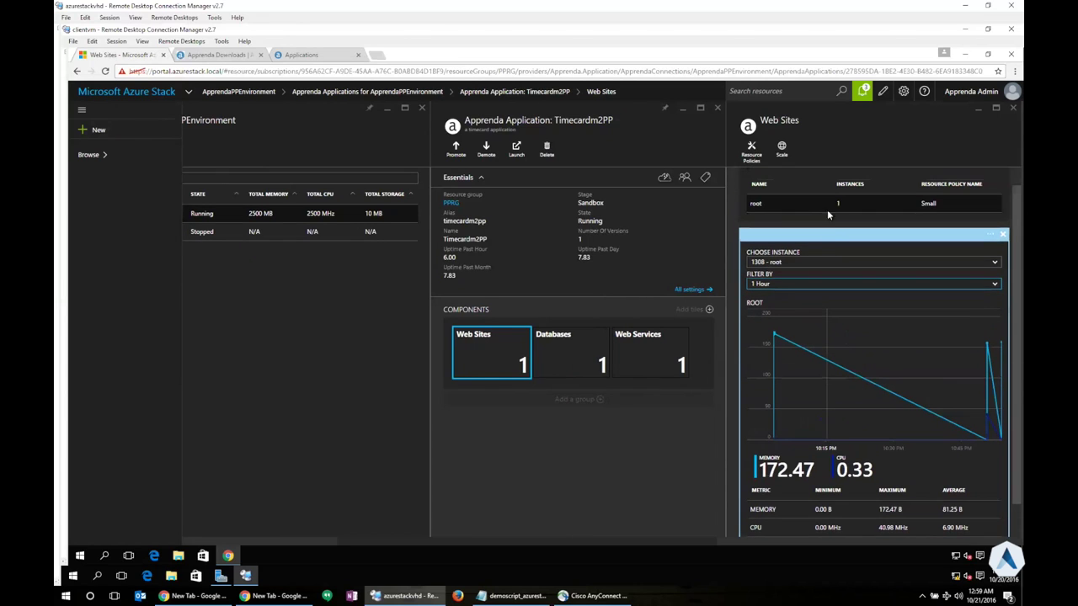
{"action": "left_click", "coordinate": [837, 263]}
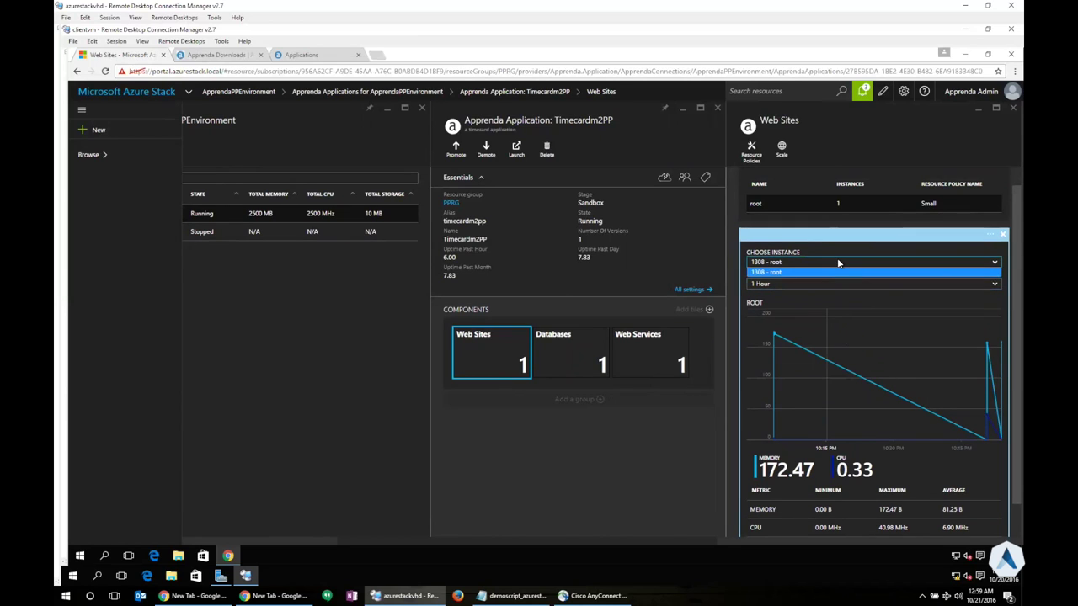
{"action": "left_click", "coordinate": [838, 263]}
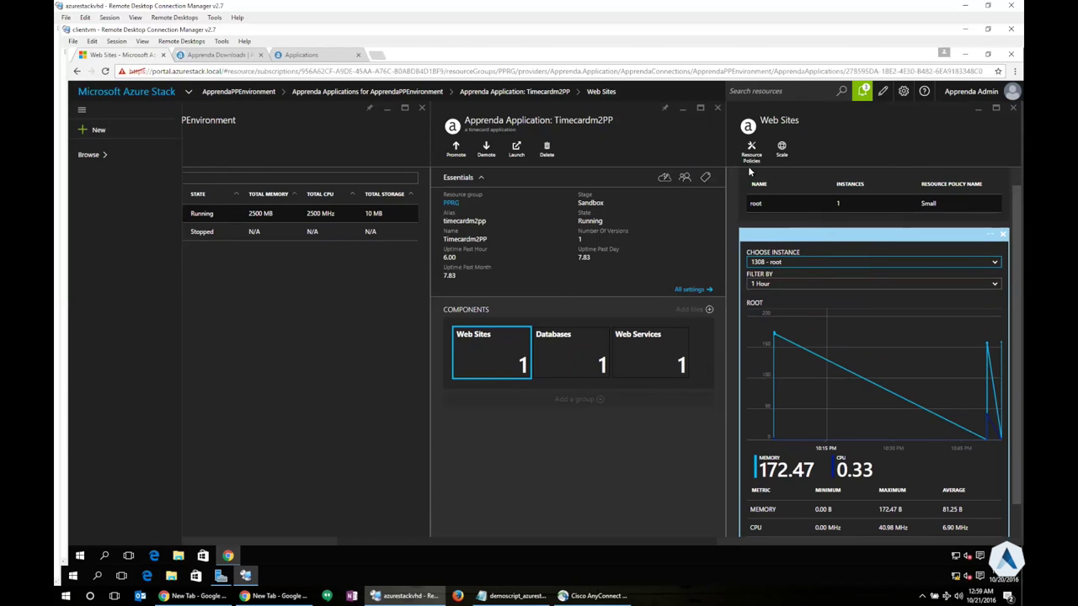
In Web Services, keep instance 1307 - TimeCard.Service and show its resource policies
{"action": "left_click", "coordinate": [647, 360]}
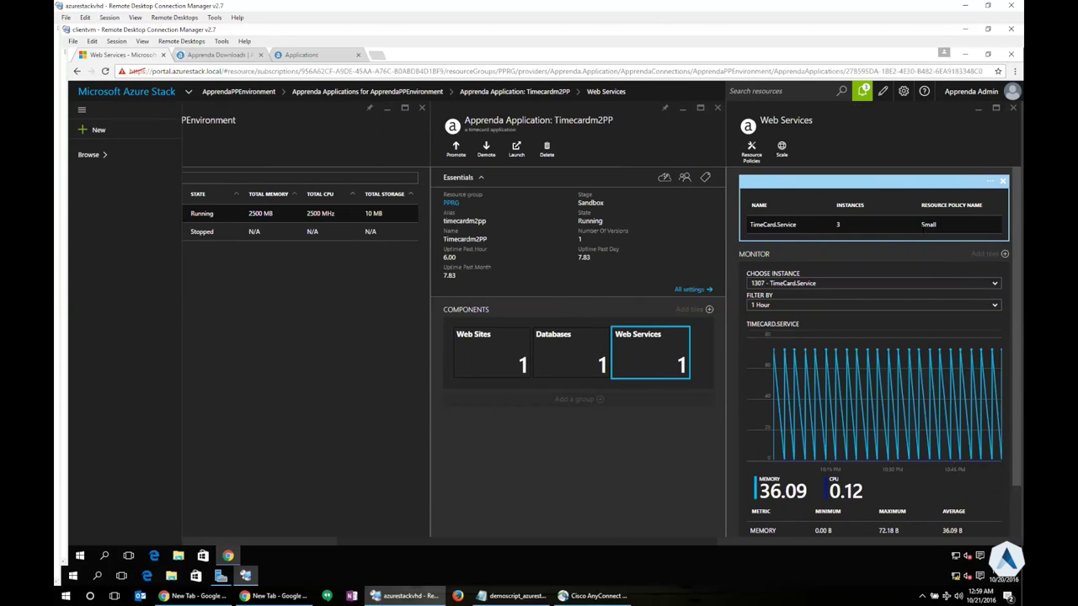
{"action": "left_click", "coordinate": [872, 264]}
{"action": "scroll", "coordinate": [872, 265], "scroll_direction": "down", "scroll_amount": 1}
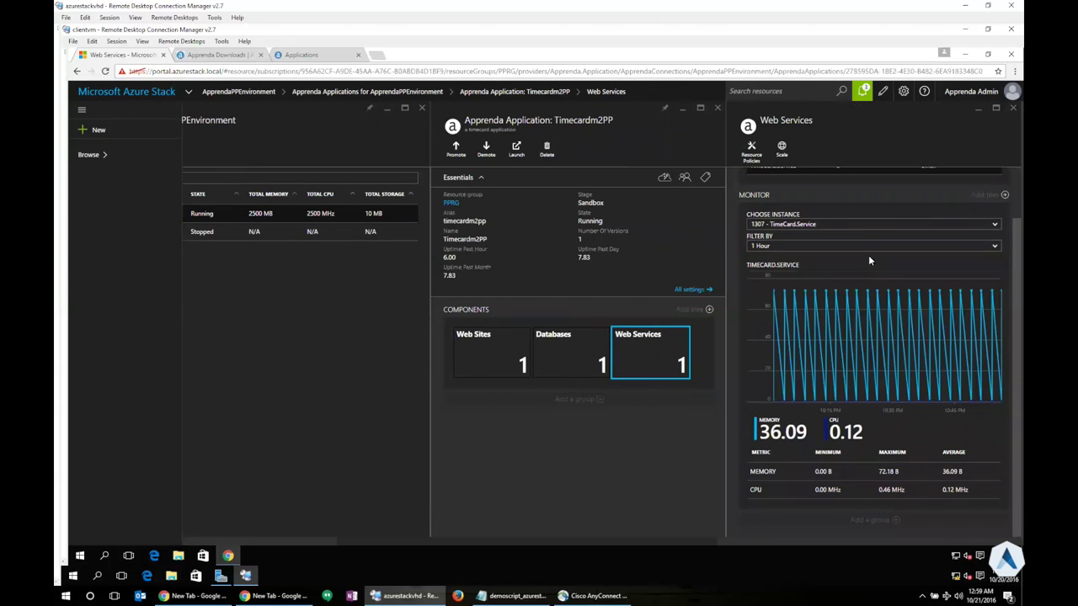
{"action": "left_click", "coordinate": [853, 221]}
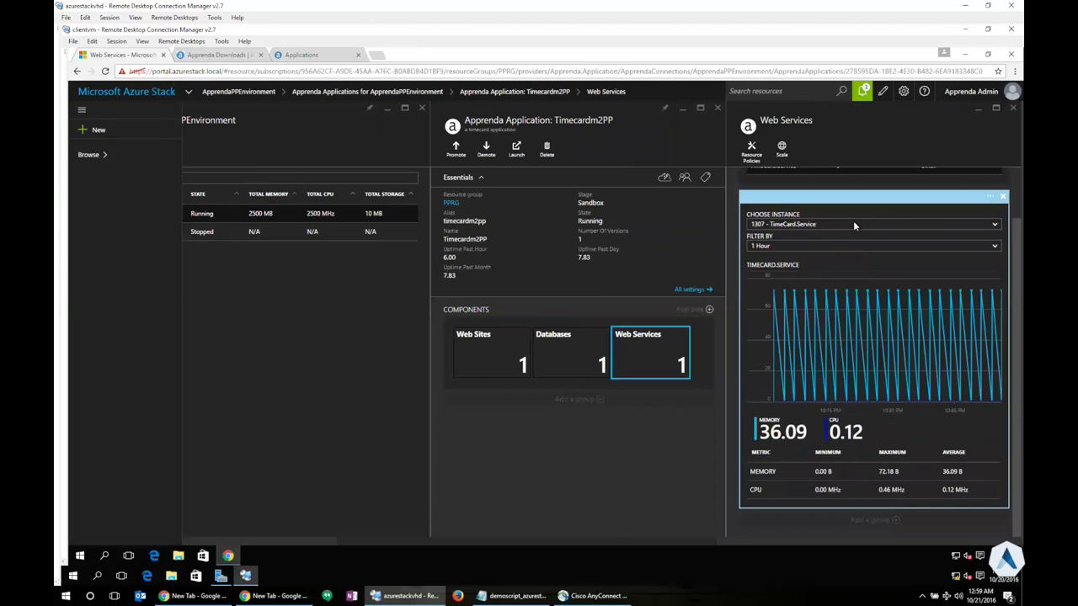
{"action": "left_click", "coordinate": [853, 223]}
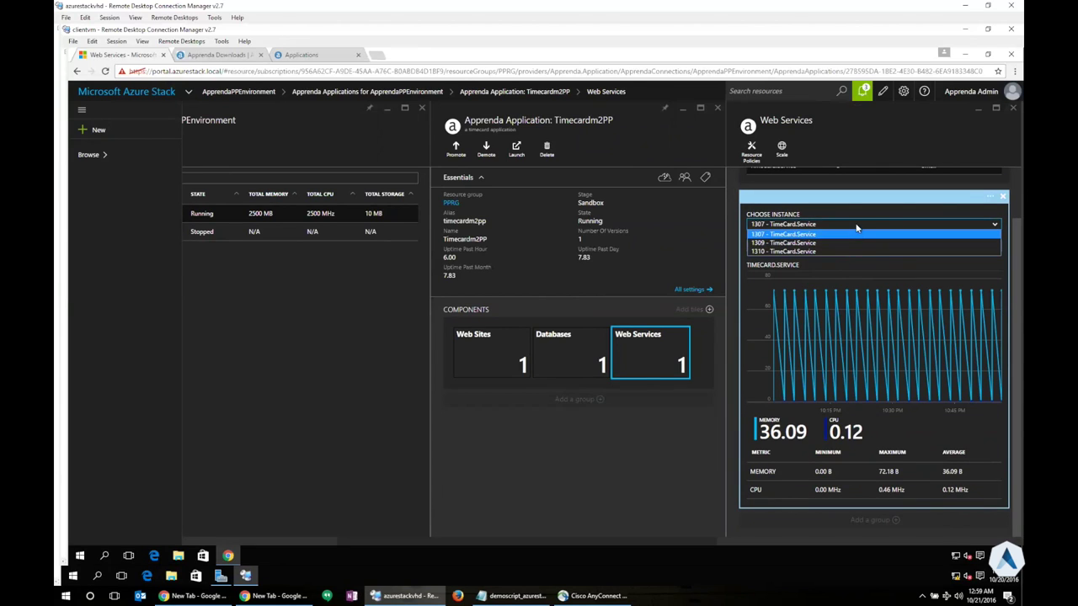
{"action": "left_click", "coordinate": [857, 227]}
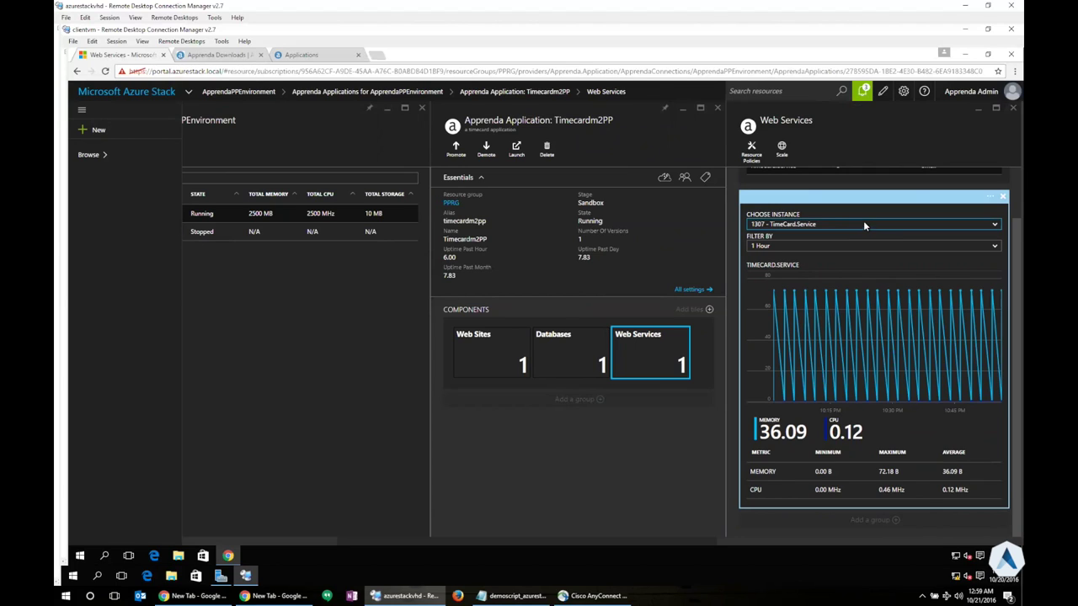
{"action": "scroll", "coordinate": [861, 222], "scroll_direction": "up", "scroll_amount": 2}
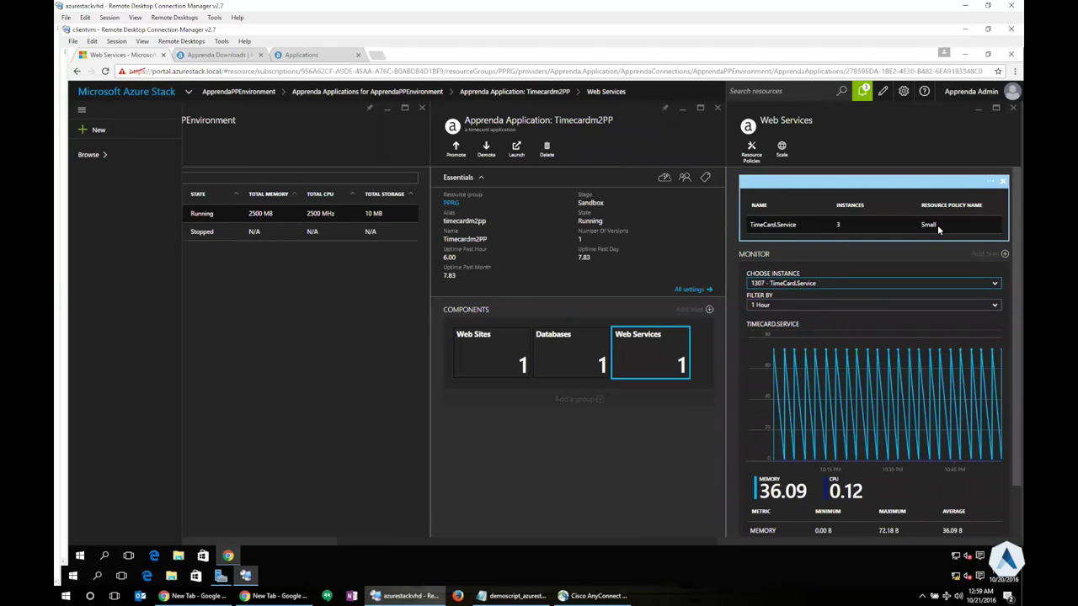
{"action": "left_click", "coordinate": [750, 151]}
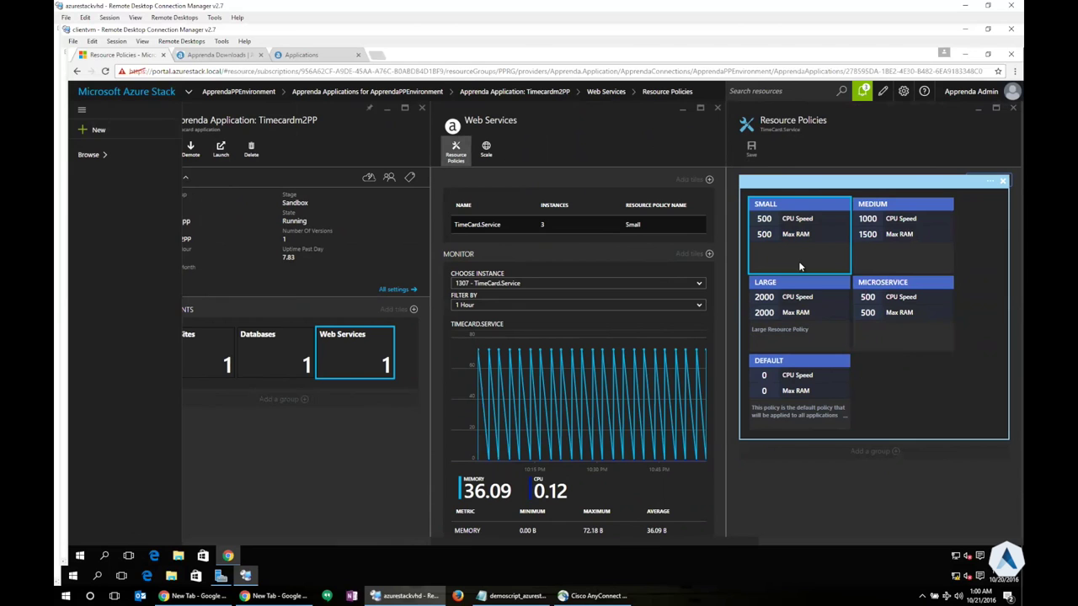
Open TimeCard.Service's Scale blade, showing Manual scaling at 3 instances
{"action": "left_click", "coordinate": [487, 152]}
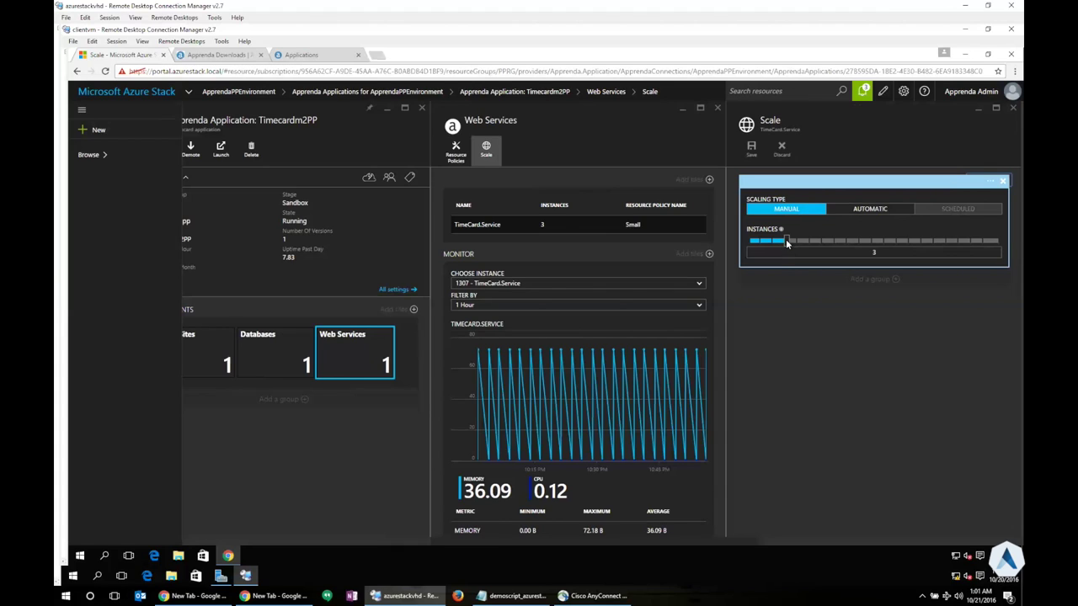
Try raising TimeCard.Service to 4 instances, then dismiss the failed-update notification
{"action": "left_click_drag", "start_coordinate": [791, 243], "coordinate": [799, 246]}
{"action": "left_click", "coordinate": [751, 150]}
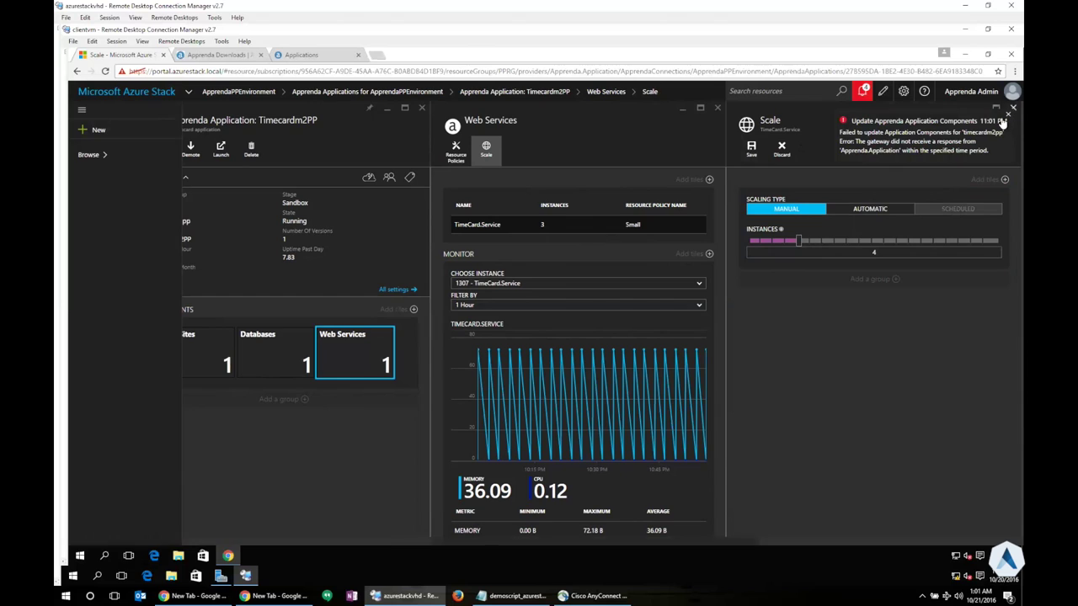
{"action": "left_click", "coordinate": [1007, 114]}
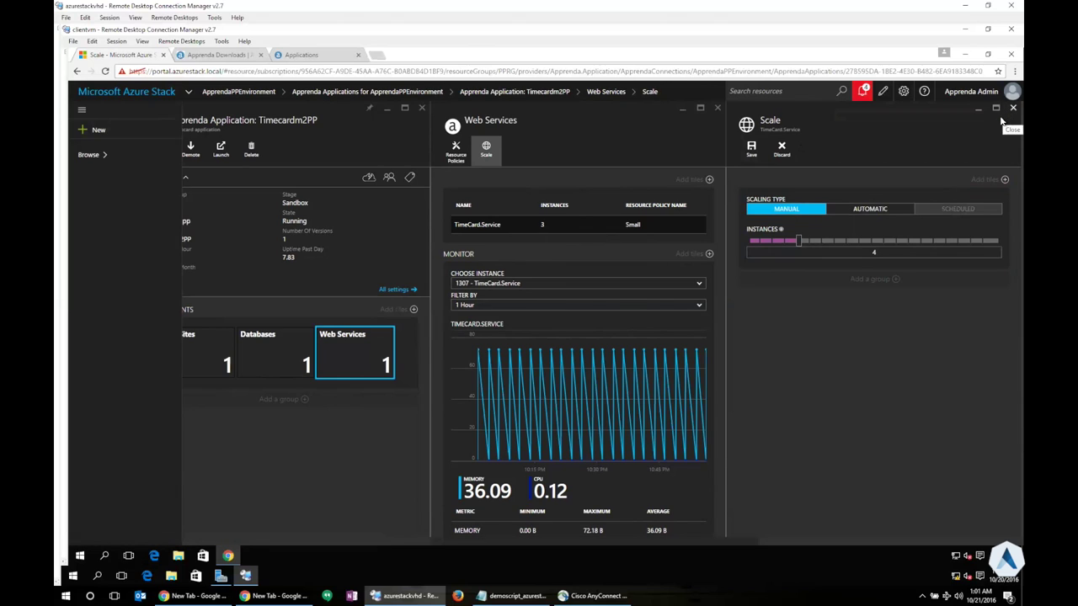
{"action": "left_click", "coordinate": [1013, 108]}
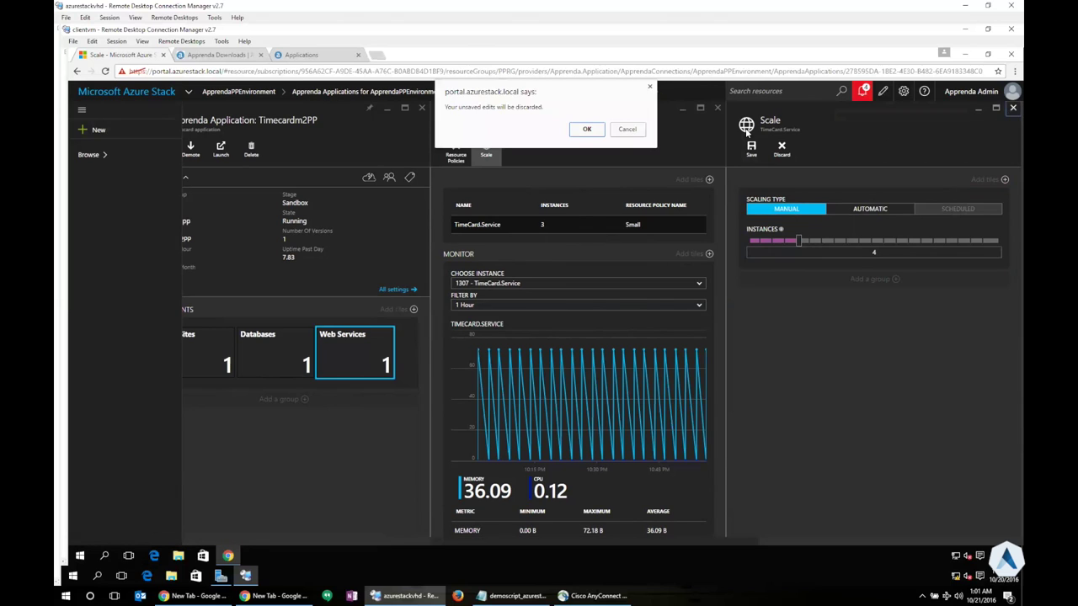
{"action": "left_click", "coordinate": [629, 131]}
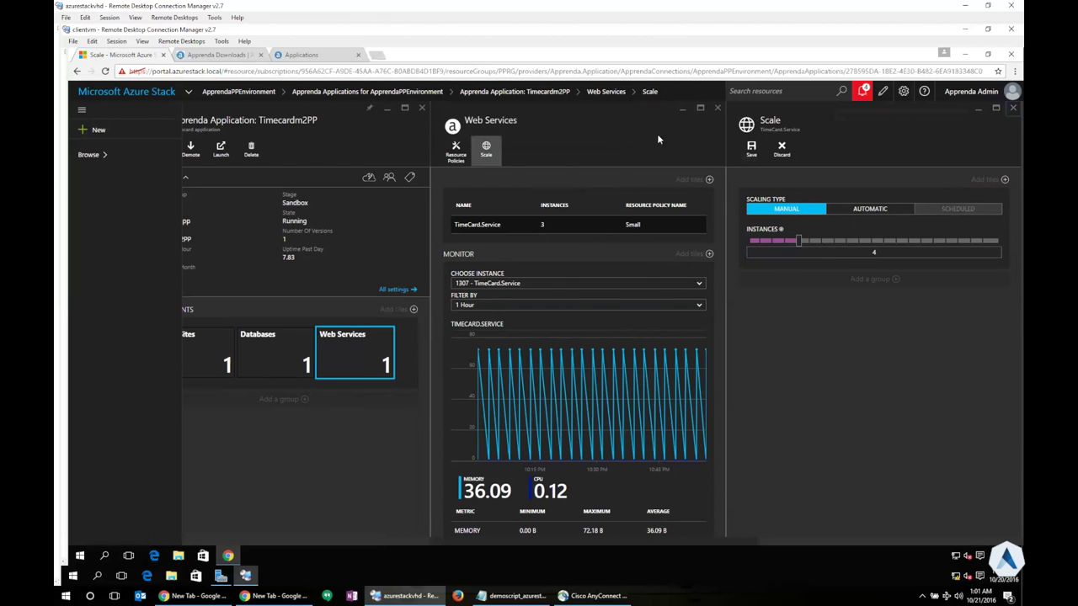
Revert the instance count to 3 and discard the unsaved scaling edits
{"action": "mouse_move", "coordinate": [357, 360]}
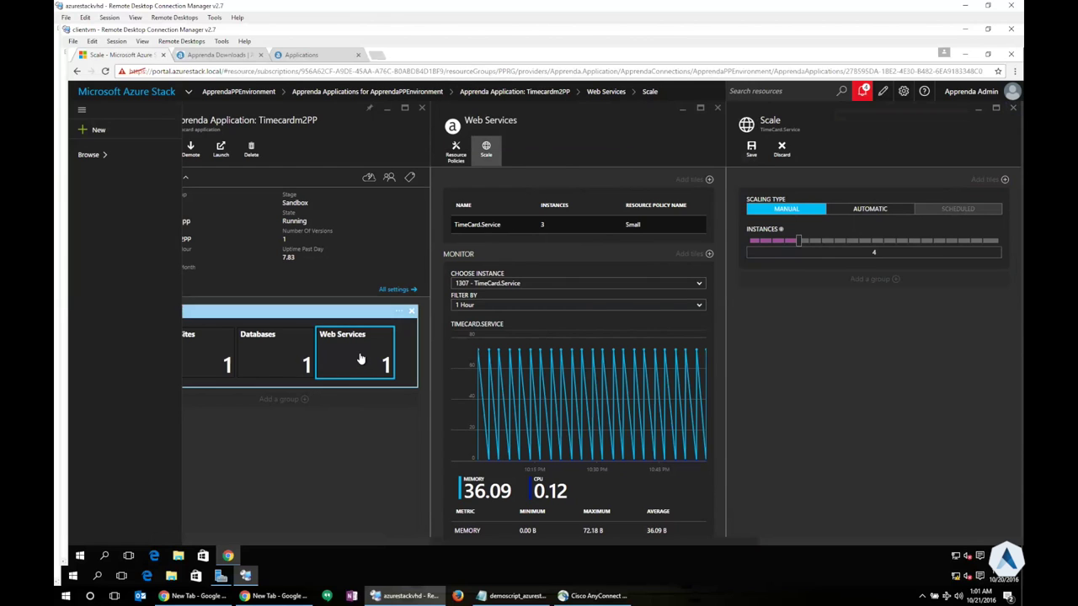
{"action": "left_click", "coordinate": [294, 346]}
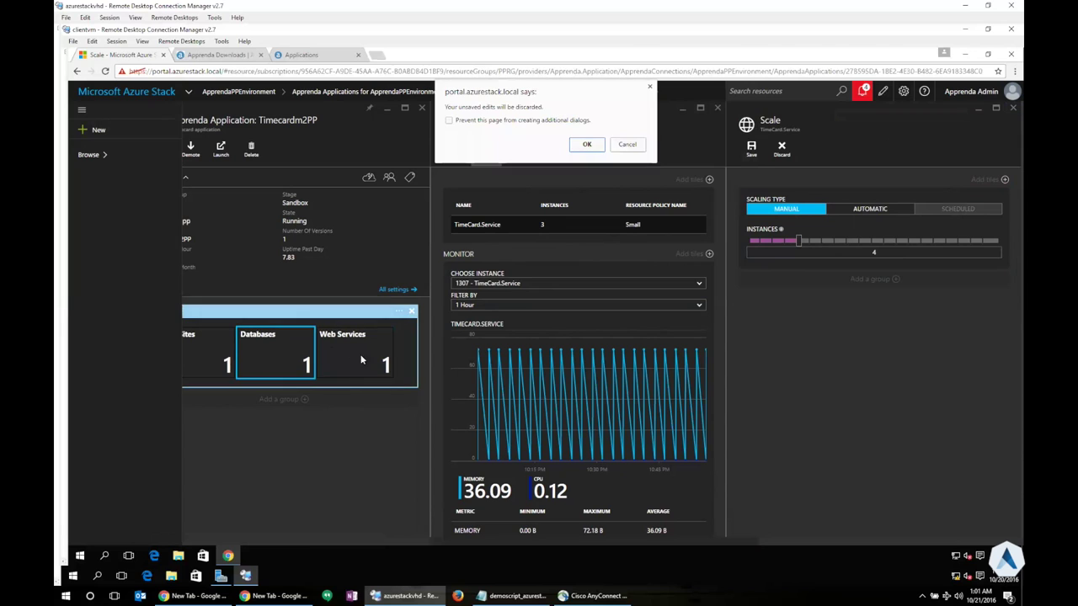
{"action": "left_click", "coordinate": [623, 144]}
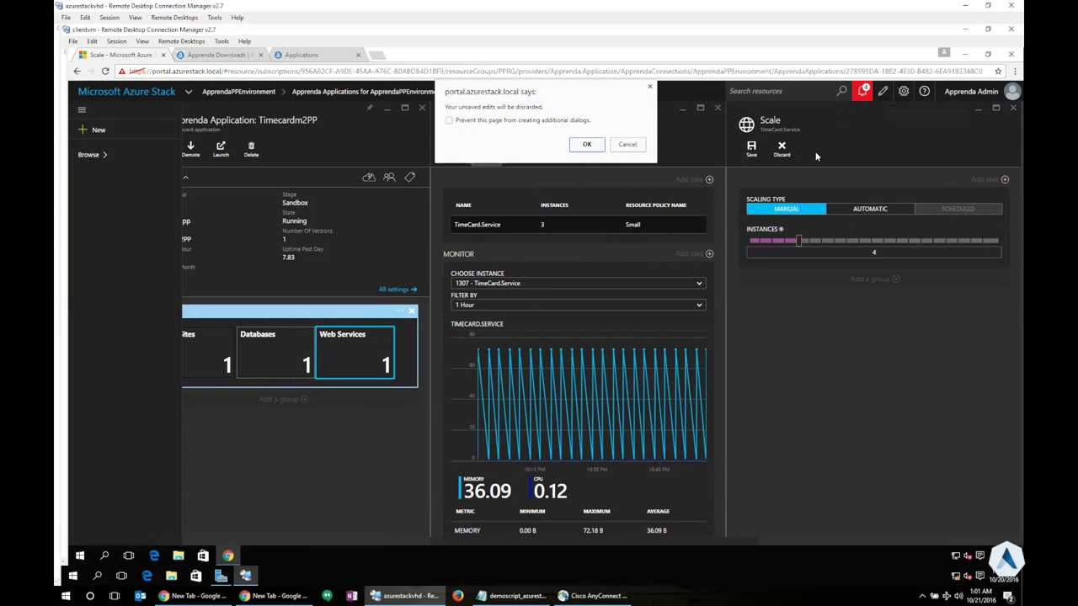
{"action": "left_click", "coordinate": [627, 144]}
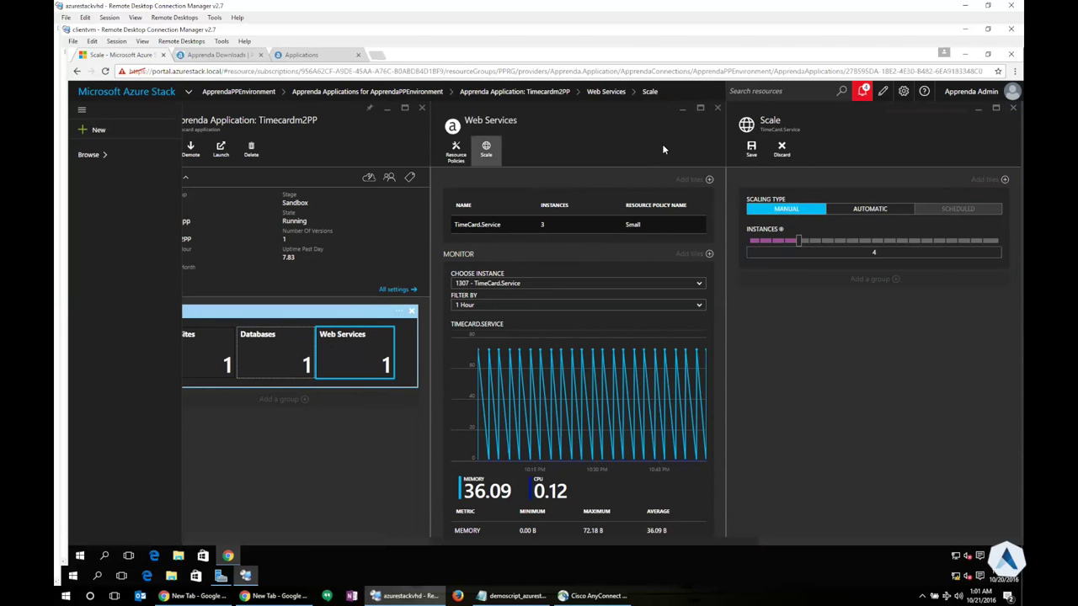
{"action": "left_click", "coordinate": [829, 151]}
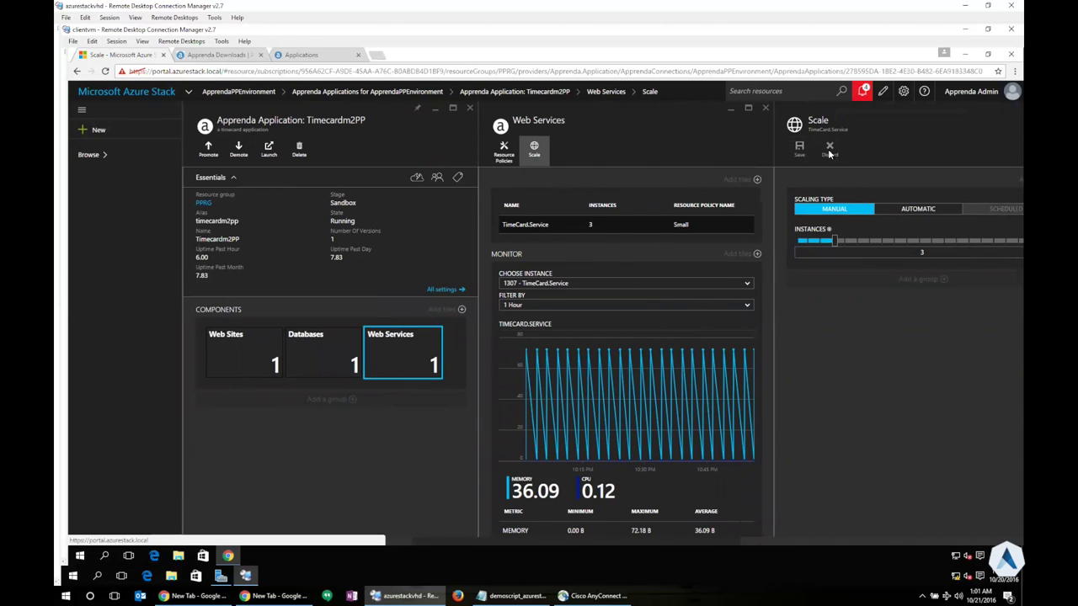
{"action": "left_click", "coordinate": [765, 109]}
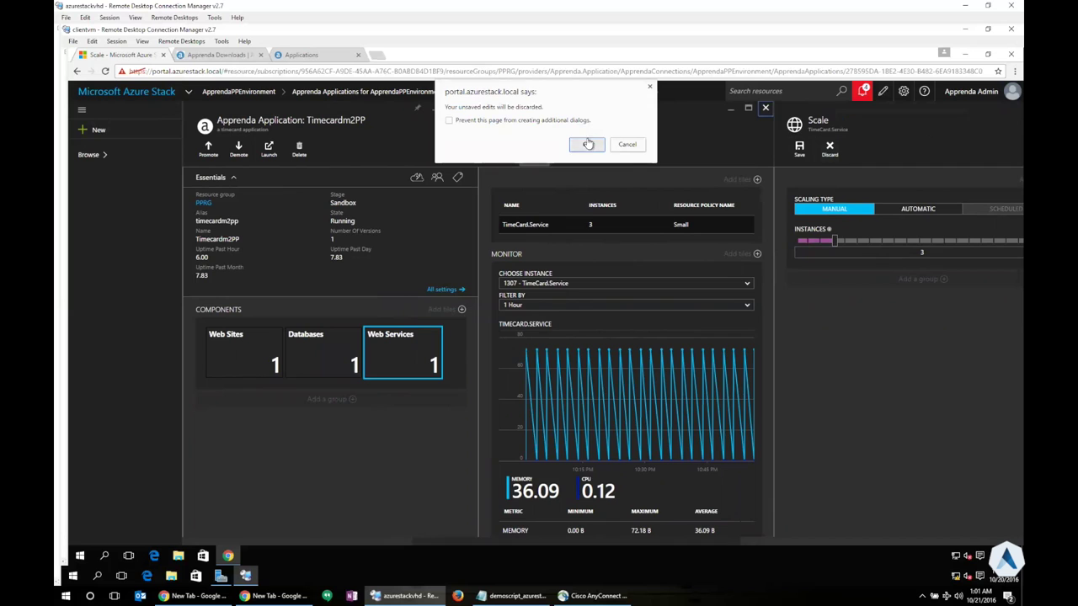
{"action": "left_click", "coordinate": [588, 144]}
Reopen the Web Services details and open All settings for Timecardm2PP
{"action": "left_click", "coordinate": [419, 354]}
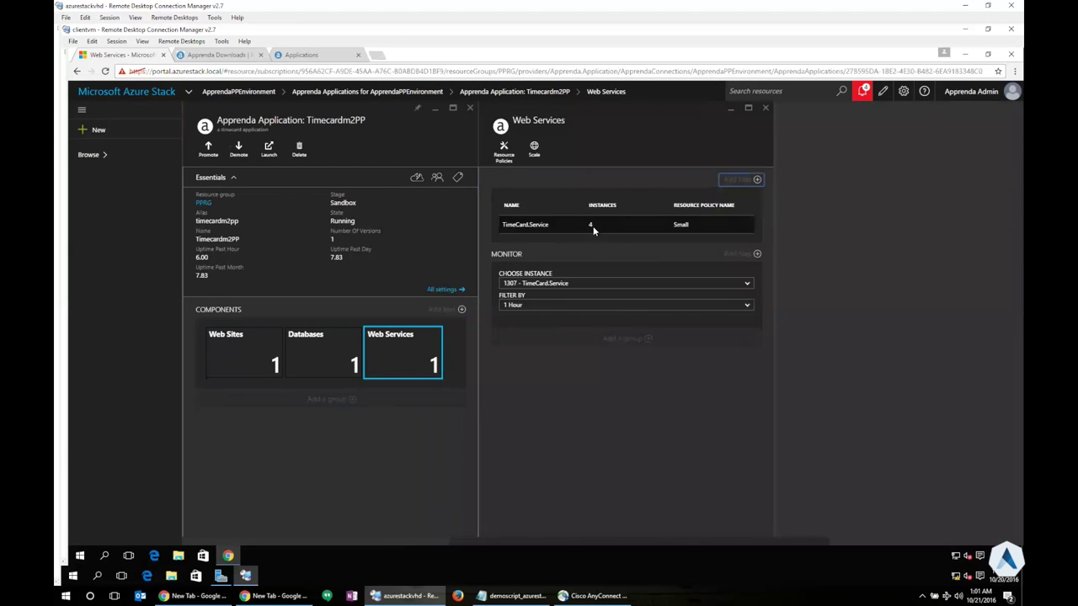
{"action": "left_click", "coordinate": [593, 230]}
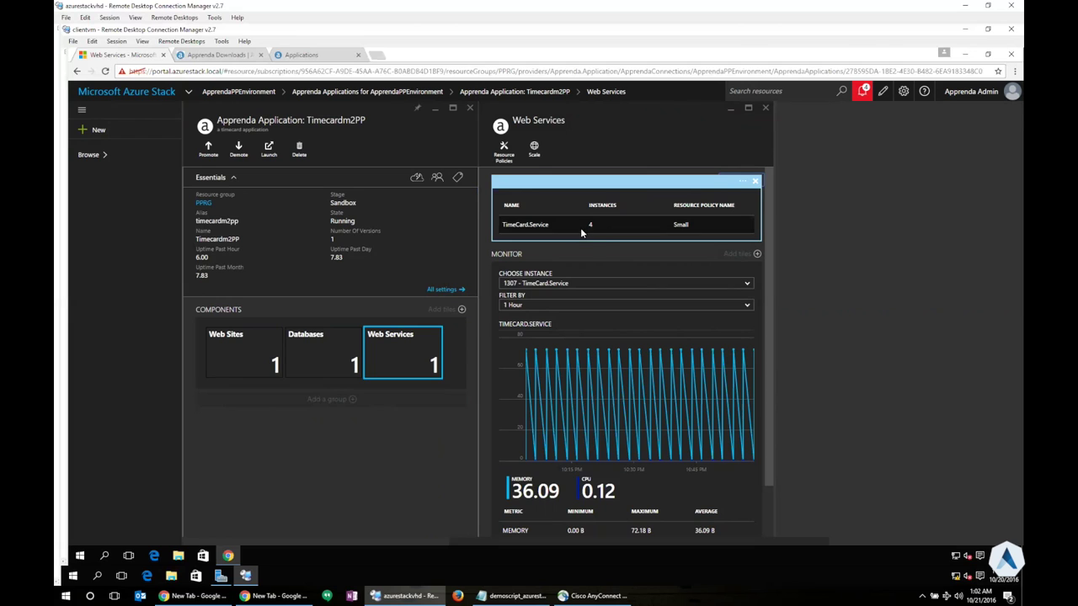
{"action": "left_click", "coordinate": [445, 289]}
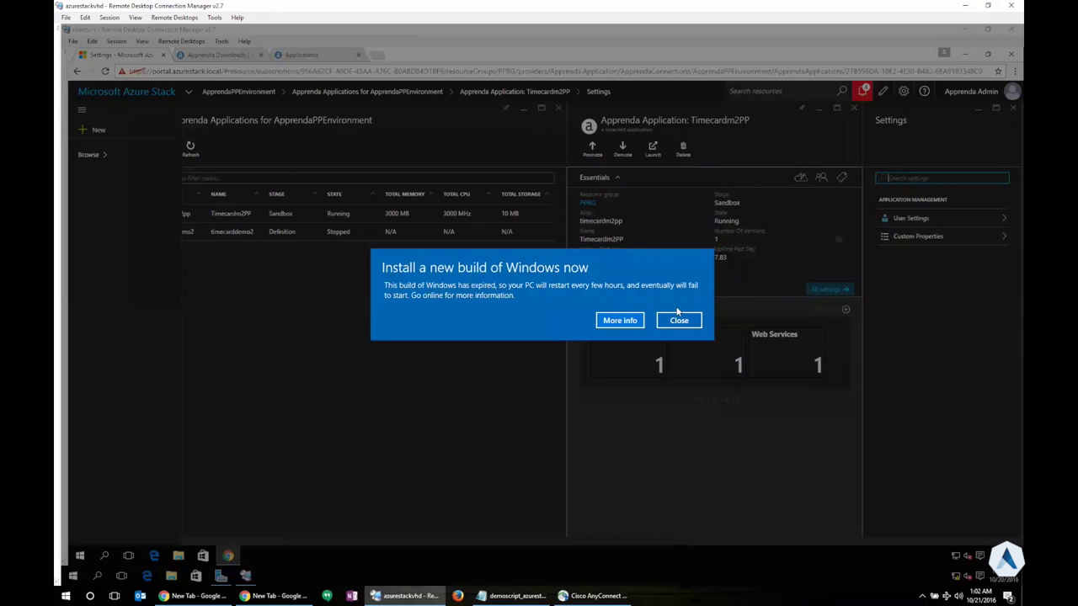
Review Timecardm2PP's user settings, keeping Anyone as the user access model
{"action": "left_click", "coordinate": [678, 319]}
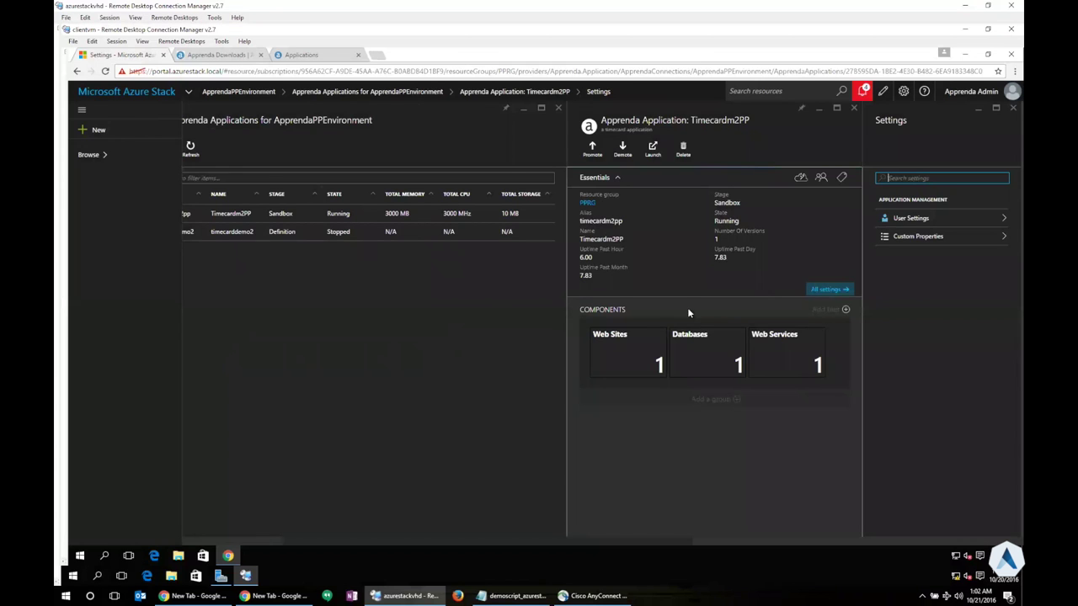
{"action": "left_click", "coordinate": [890, 219]}
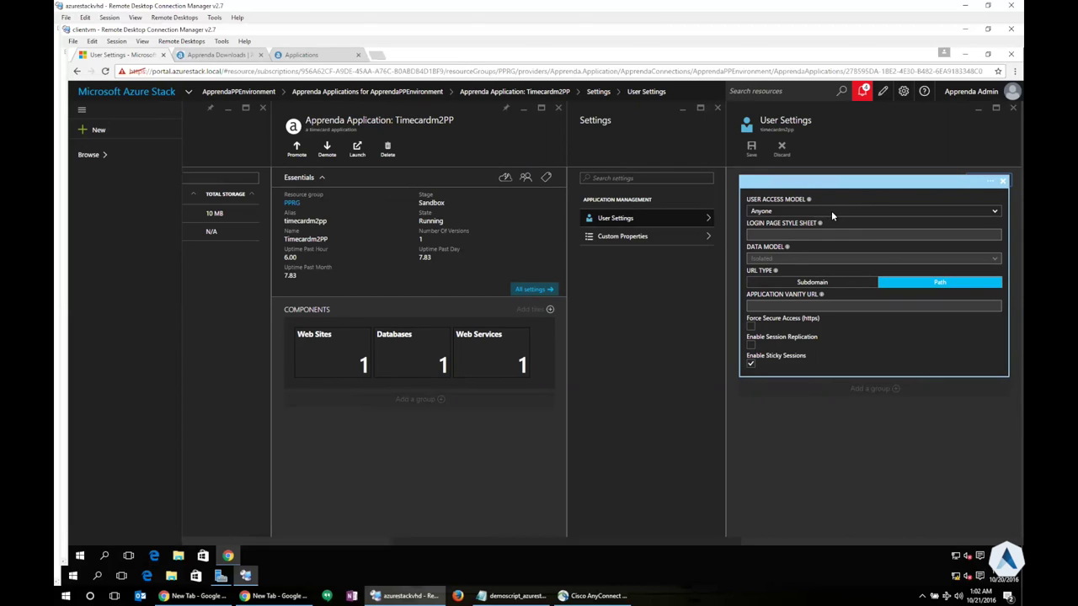
{"action": "left_click", "coordinate": [831, 212]}
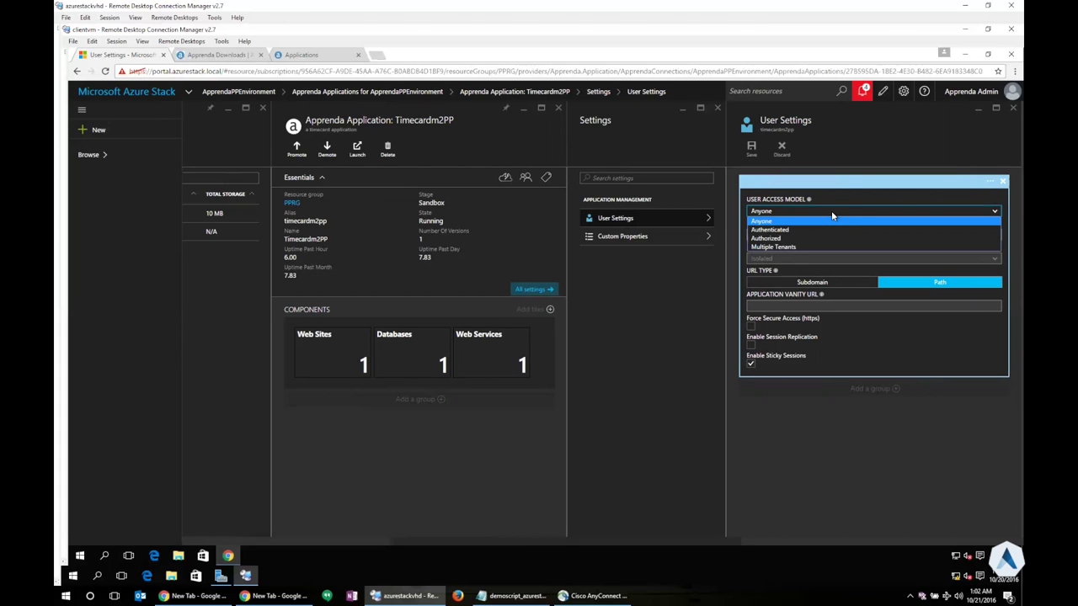
{"action": "left_click", "coordinate": [831, 213]}
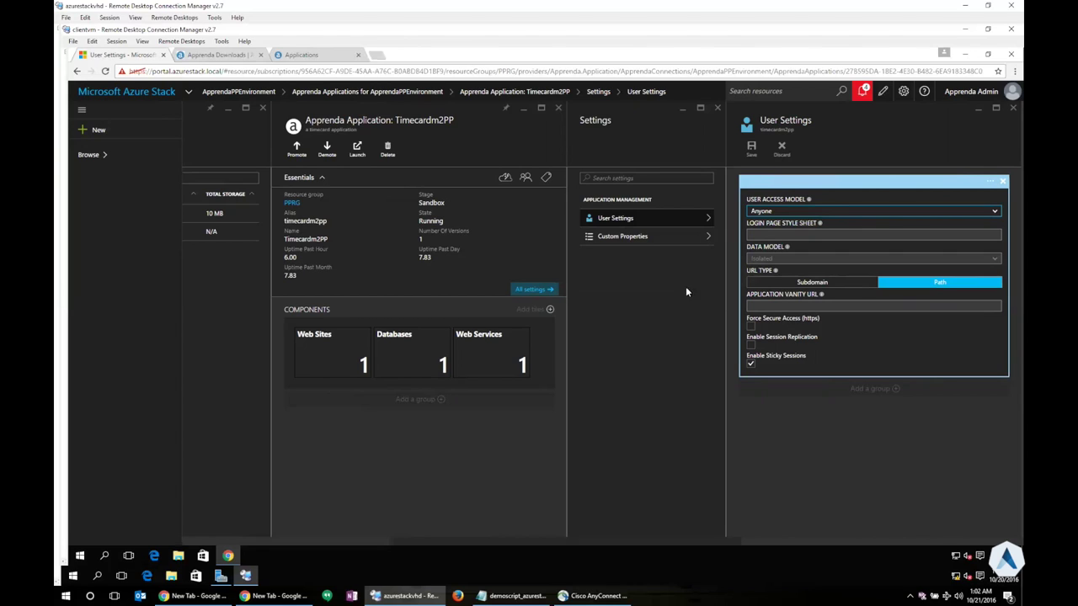
{"action": "left_click", "coordinate": [639, 237]}
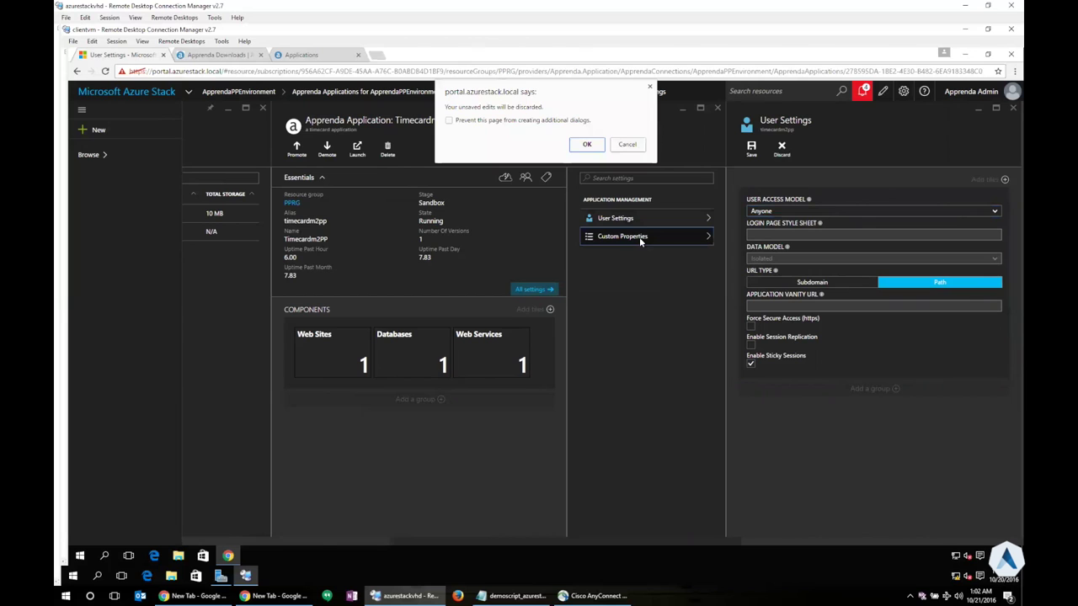
Leave user settings unsaved to view Custom Properties, then close Custom Properties and Settings
{"action": "left_click", "coordinate": [588, 148]}
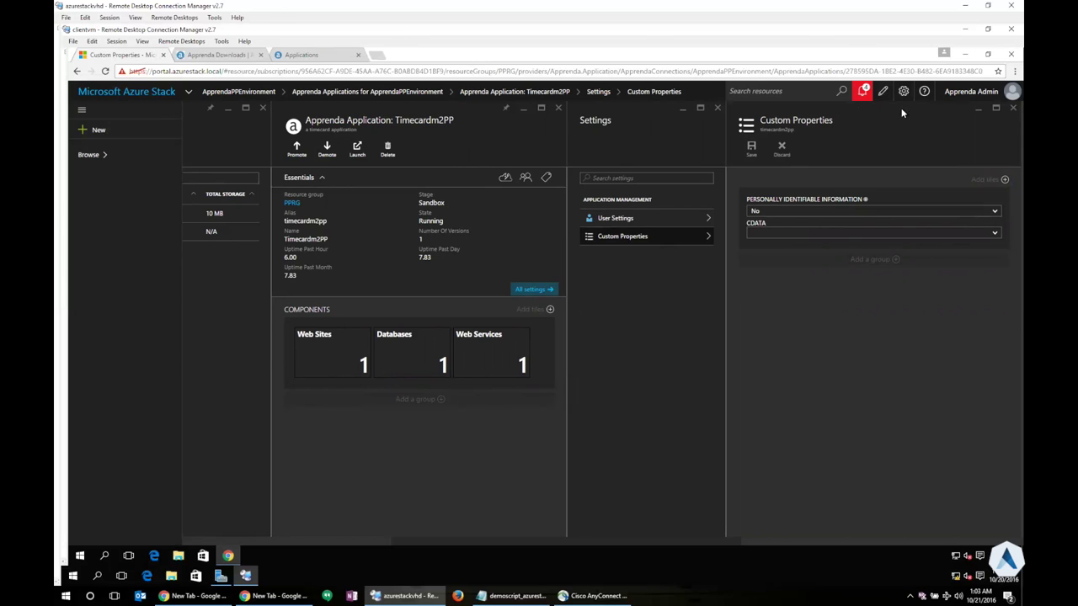
{"action": "left_click", "coordinate": [1012, 108]}
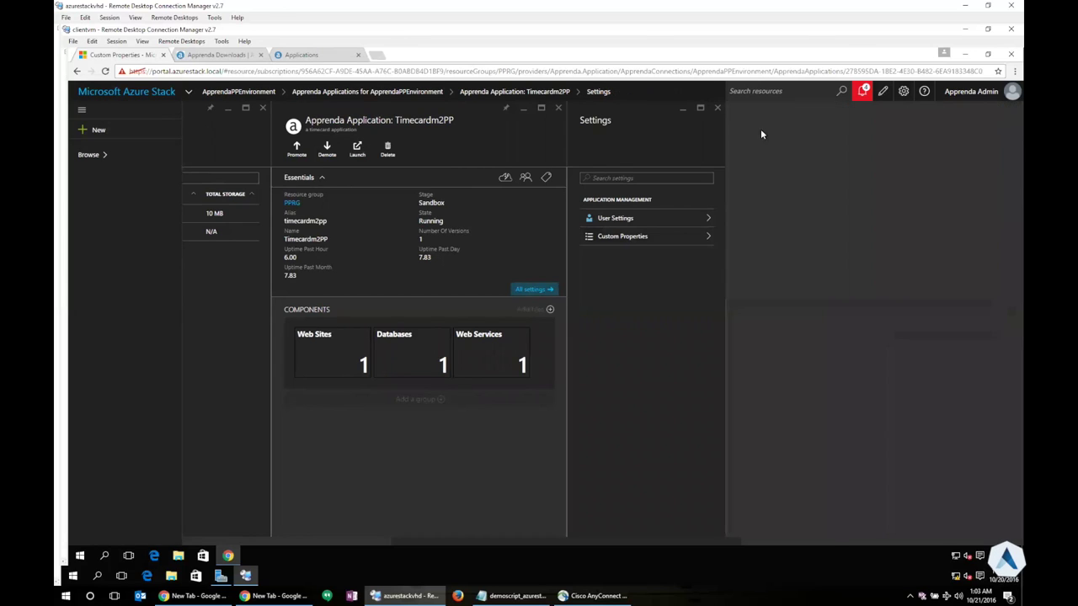
{"action": "left_click", "coordinate": [717, 109]}
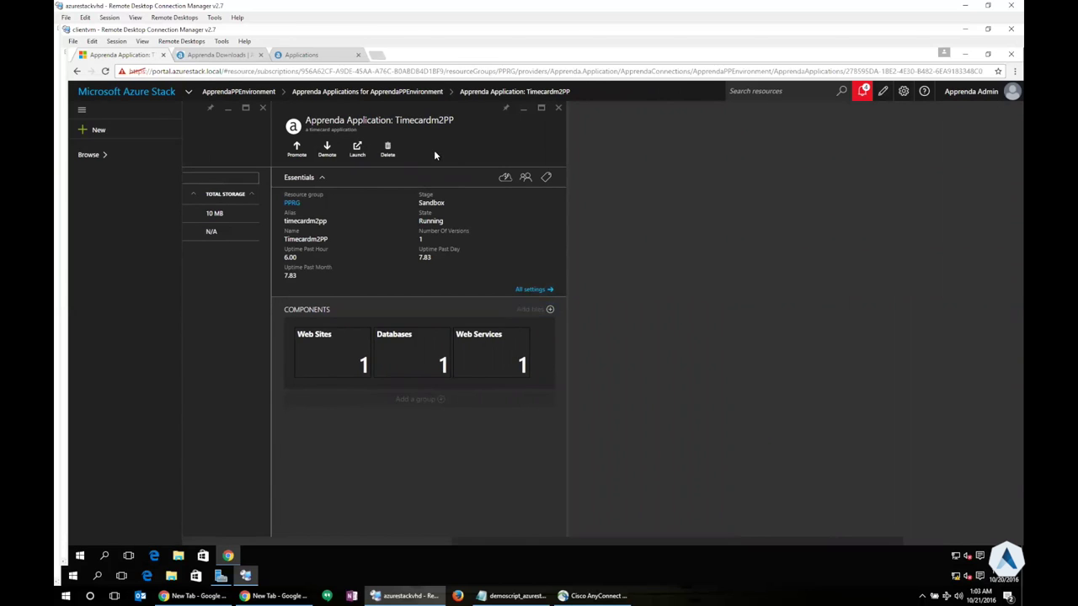
Launch the app, save a new employee titled Director of Products, then return to Azure Stack
{"action": "left_click", "coordinate": [371, 160]}
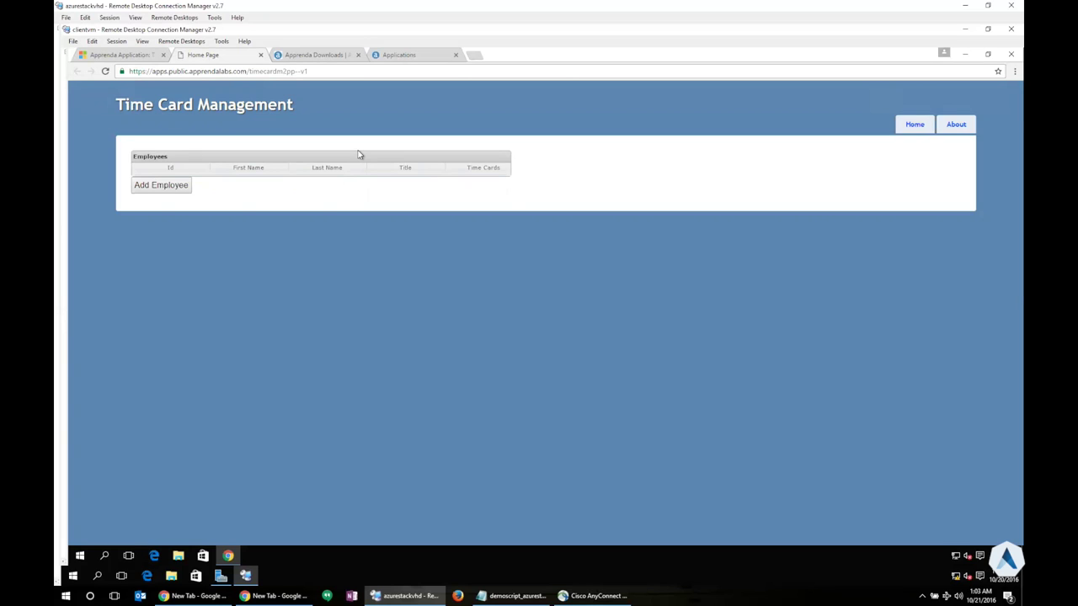
{"action": "left_click", "coordinate": [178, 186]}
{"action": "type", "text": "Michael"}
{"action": "key", "text": "Tab"}
{"action": "type", "text": "Michael"}
{"action": "key", "text": "Tab"}
{"action": "type", "text": "Dire"}
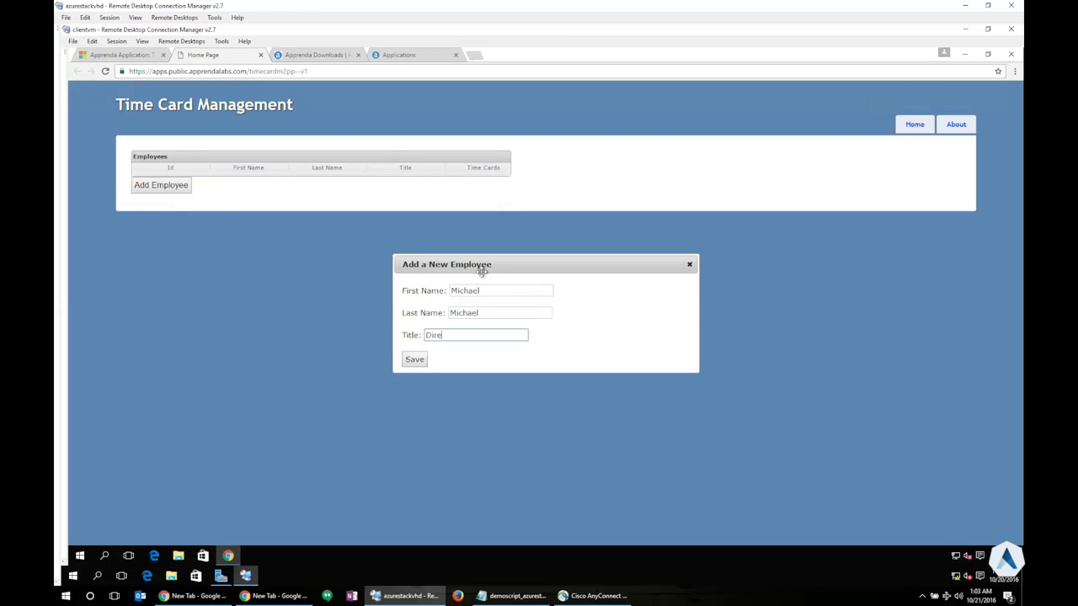
{"action": "type", "text": "ctor of Products"}
{"action": "left_click", "coordinate": [416, 361]}
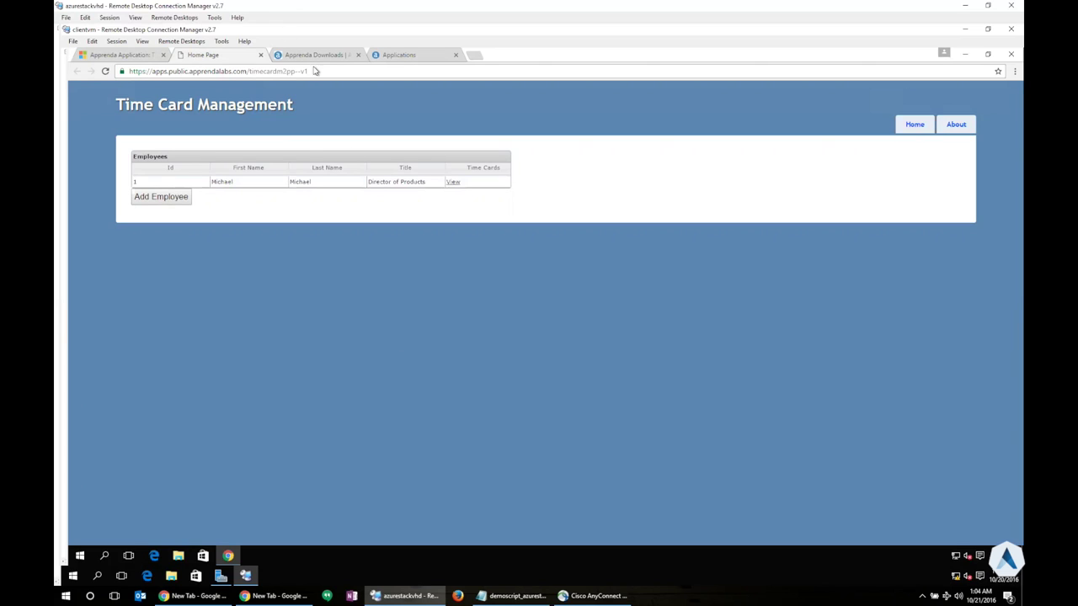
{"action": "left_click", "coordinate": [144, 56]}
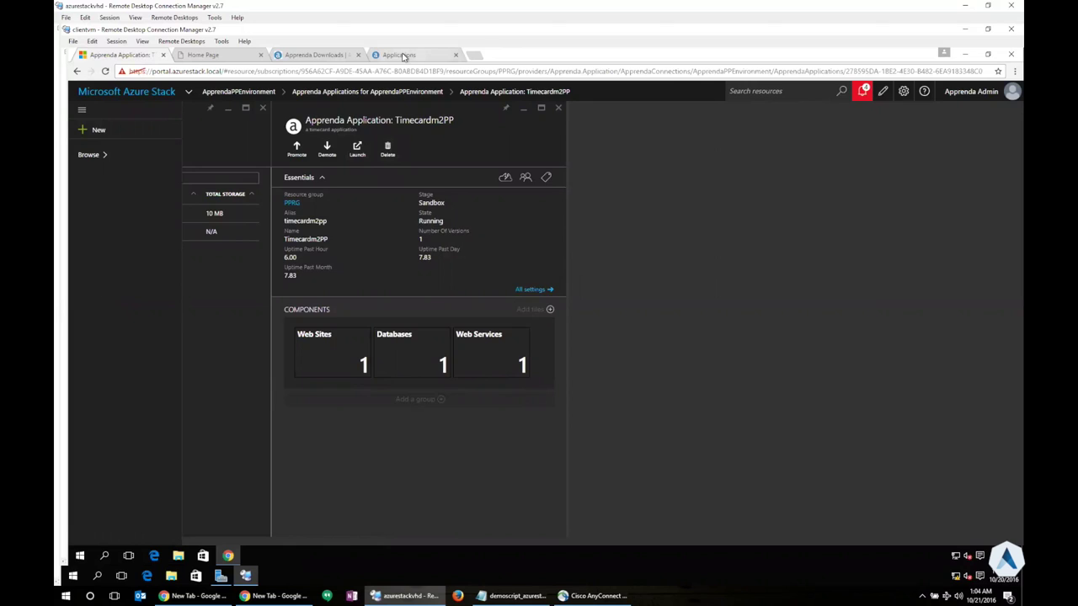
Refresh the Apprenda Applications list to show timecarddemo2 in Definition and Timecardm2PP in Sandbox
{"action": "left_click", "coordinate": [404, 55]}
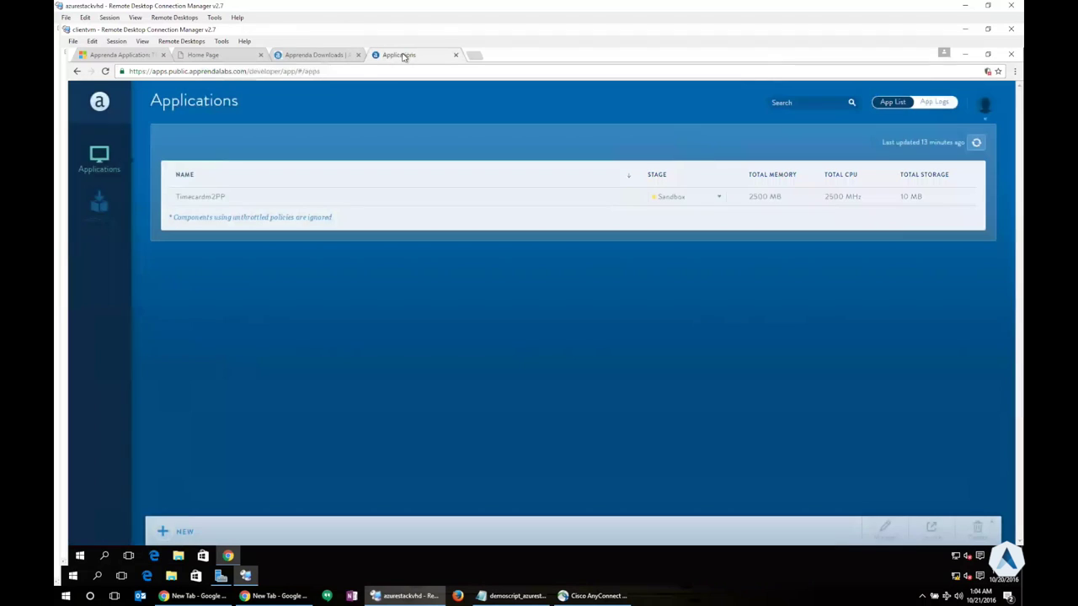
{"action": "left_click", "coordinate": [976, 145]}
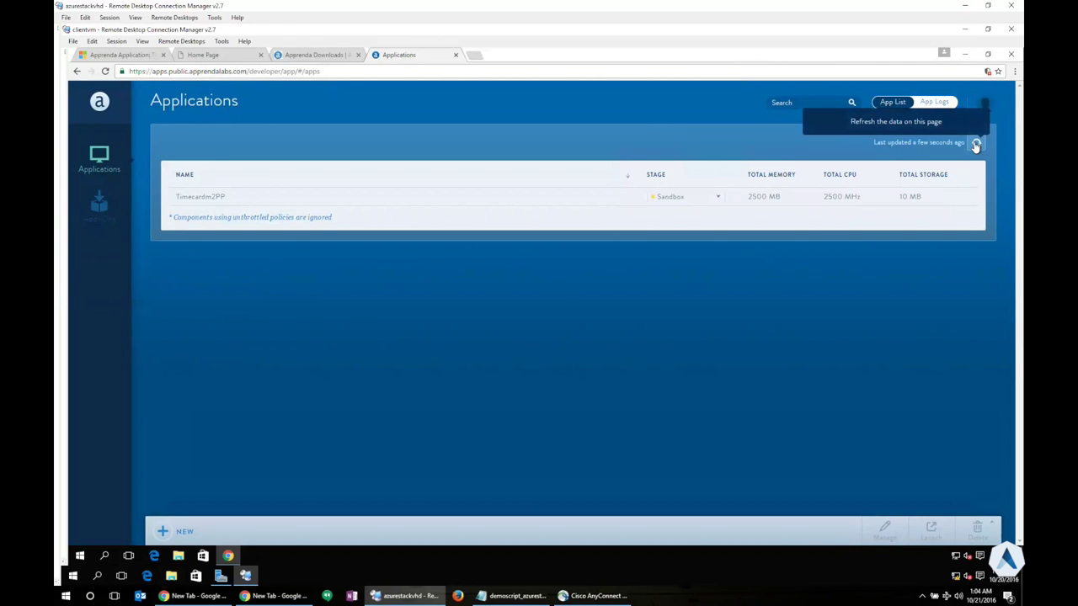
{"action": "left_click", "coordinate": [976, 145]}
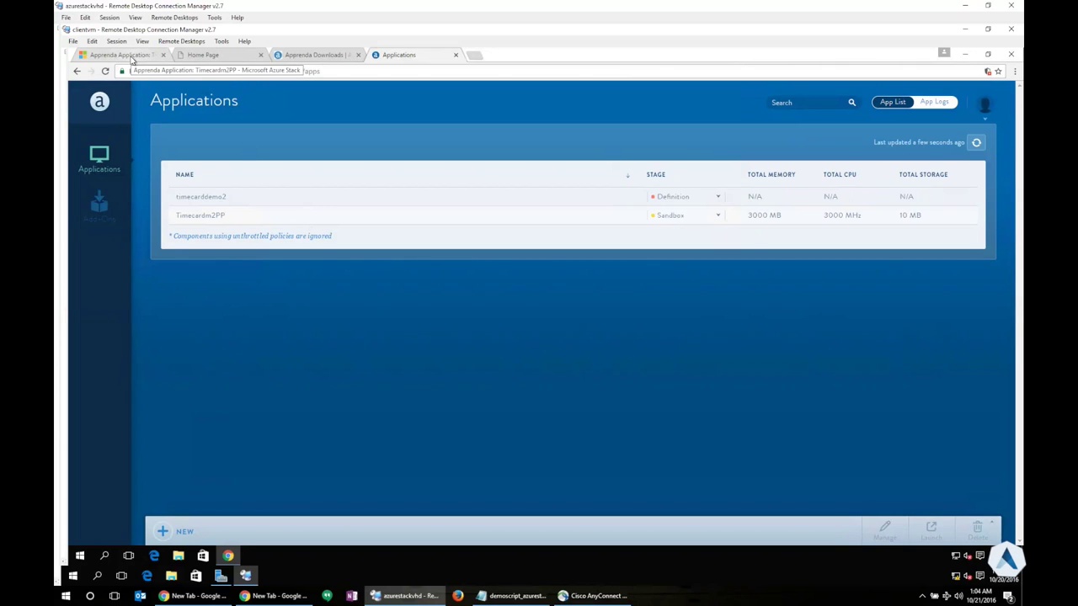
Reopen timecardm2pp's details, pin it to the dashboard, and go back to the dashboard
{"action": "left_click", "coordinate": [131, 57]}
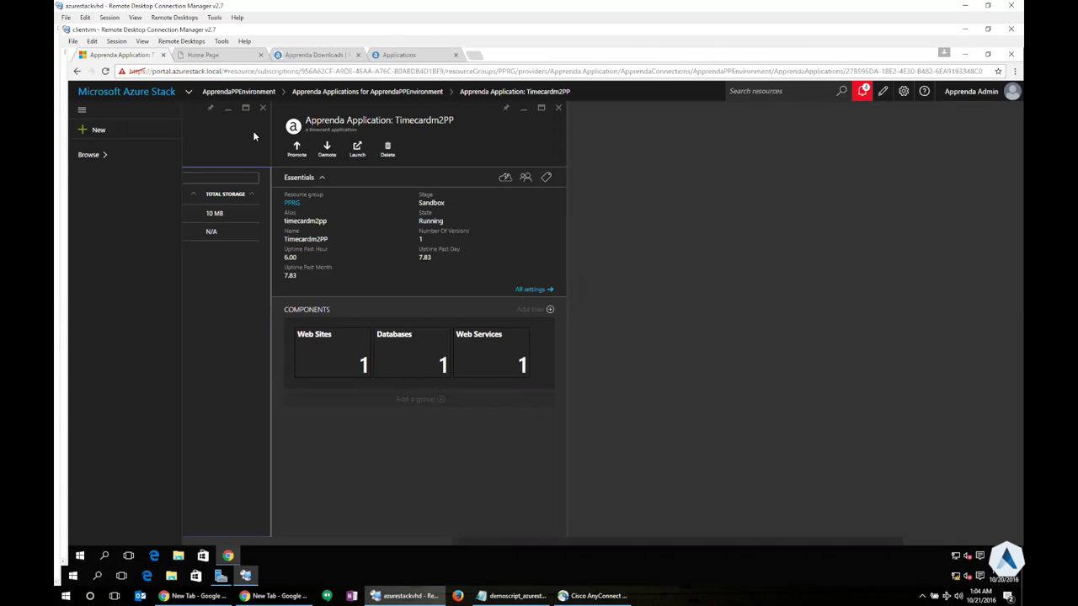
{"action": "left_click", "coordinate": [557, 108]}
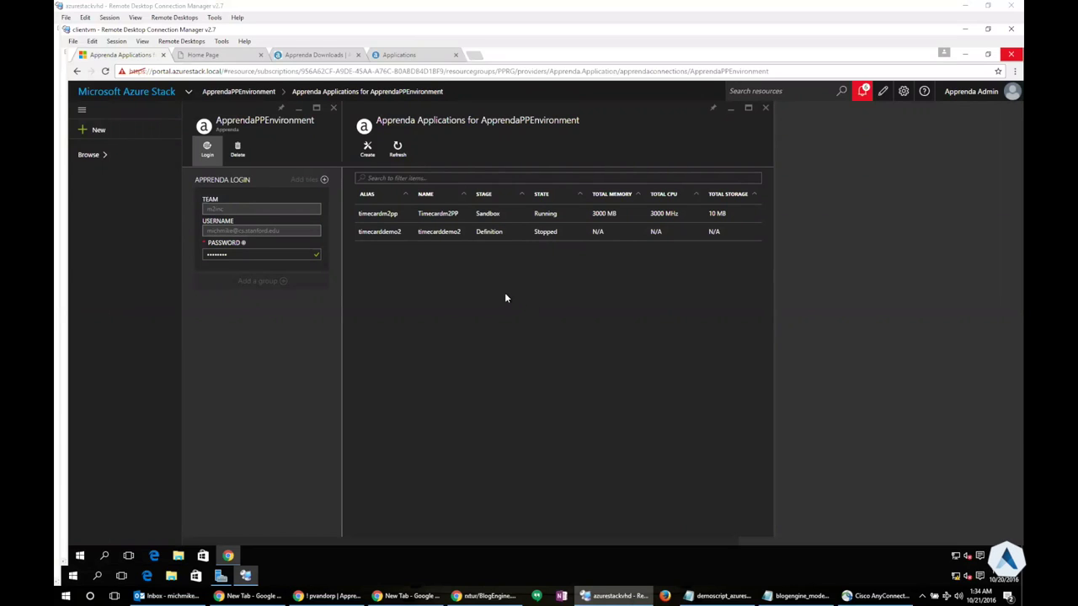
{"action": "left_click", "coordinate": [506, 217]}
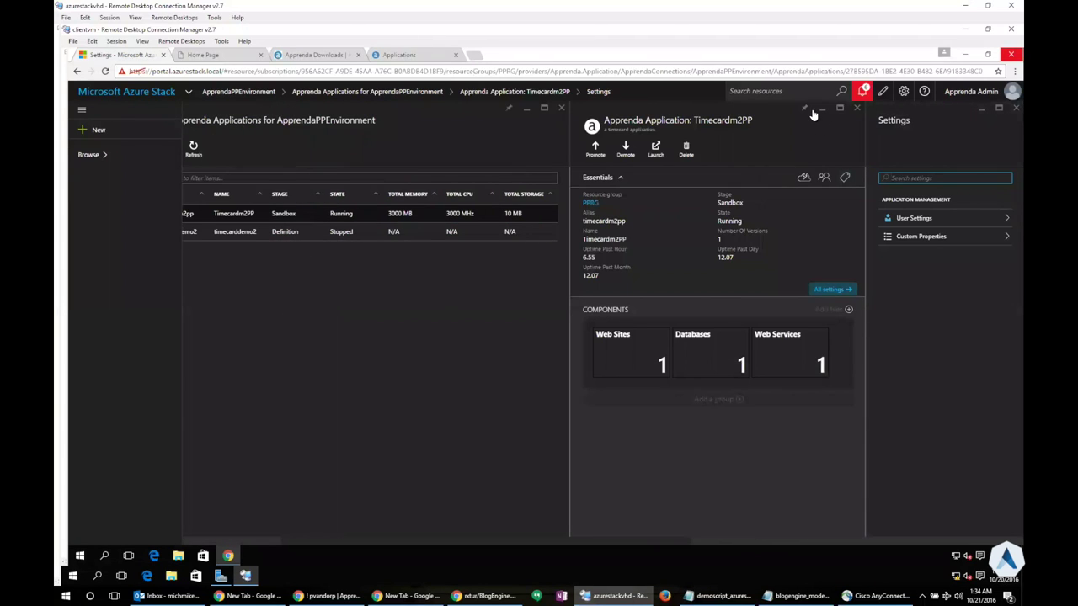
{"action": "left_click", "coordinate": [805, 112]}
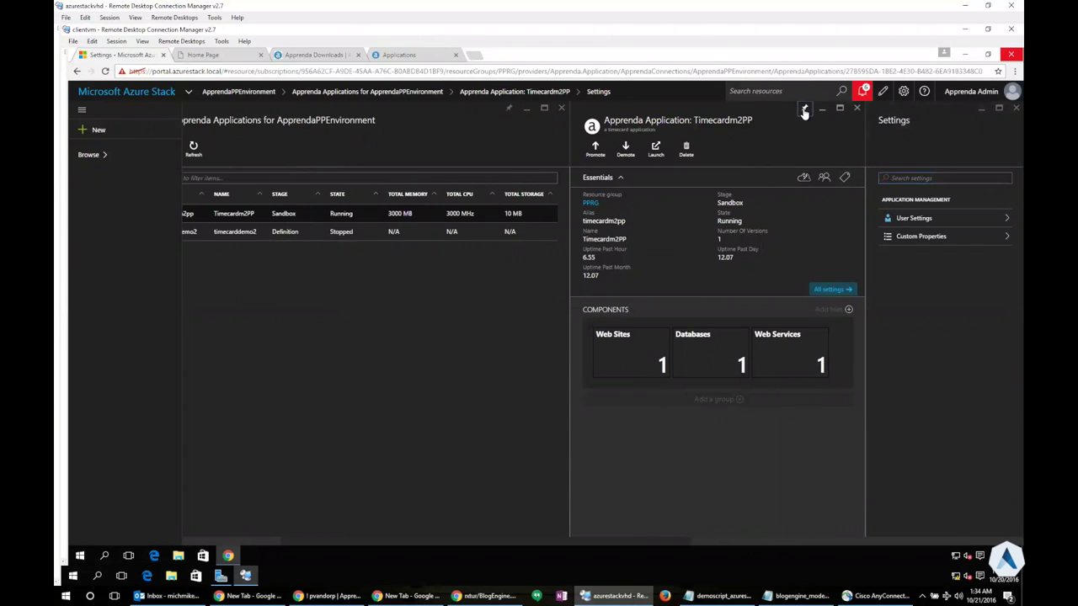
{"action": "left_click", "coordinate": [141, 93]}
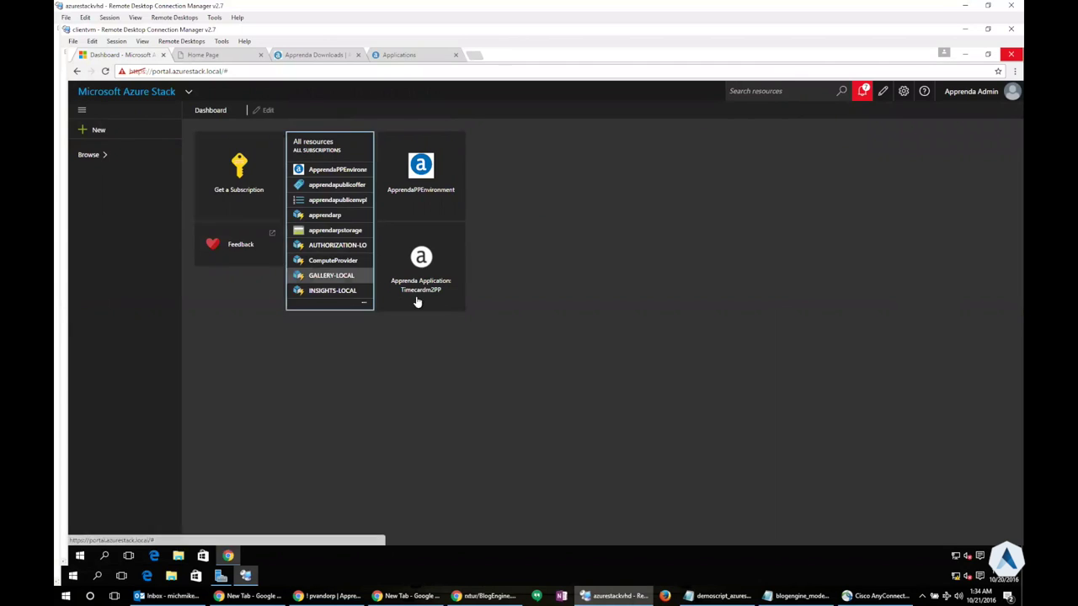
Open the pinned Apprenda Application: Timecardm2PP tile from the dashboard
{"action": "mouse_move", "coordinate": [429, 300]}
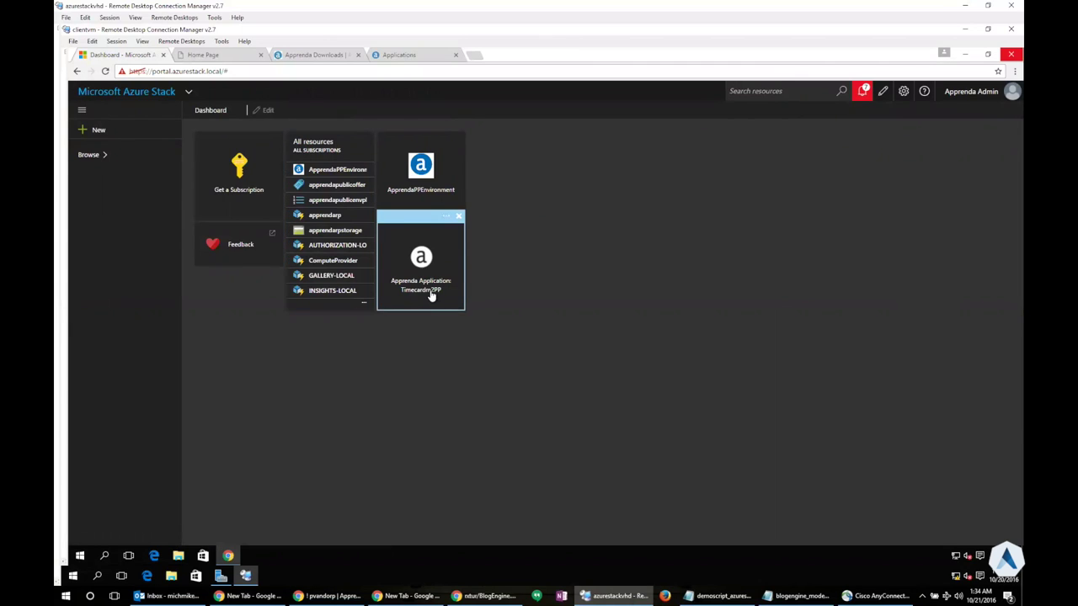
{"action": "left_click", "coordinate": [419, 267]}
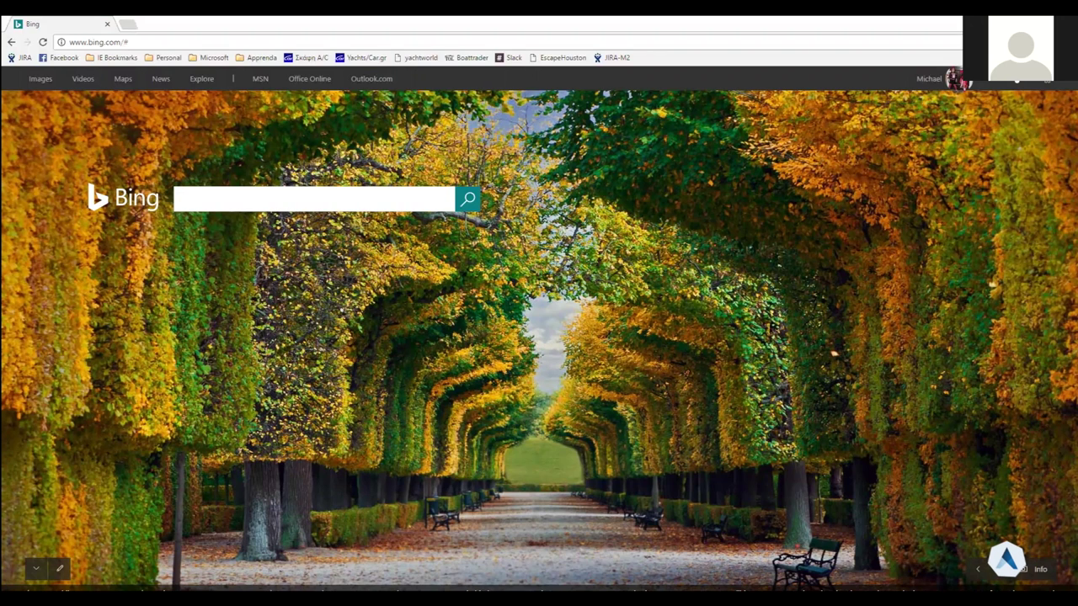
Search Bing for blogengine.net and open the BlogEngine.NET repository on GitHub
{"action": "left_click", "coordinate": [387, 199]}
{"action": "type", "text": "b;pg"}
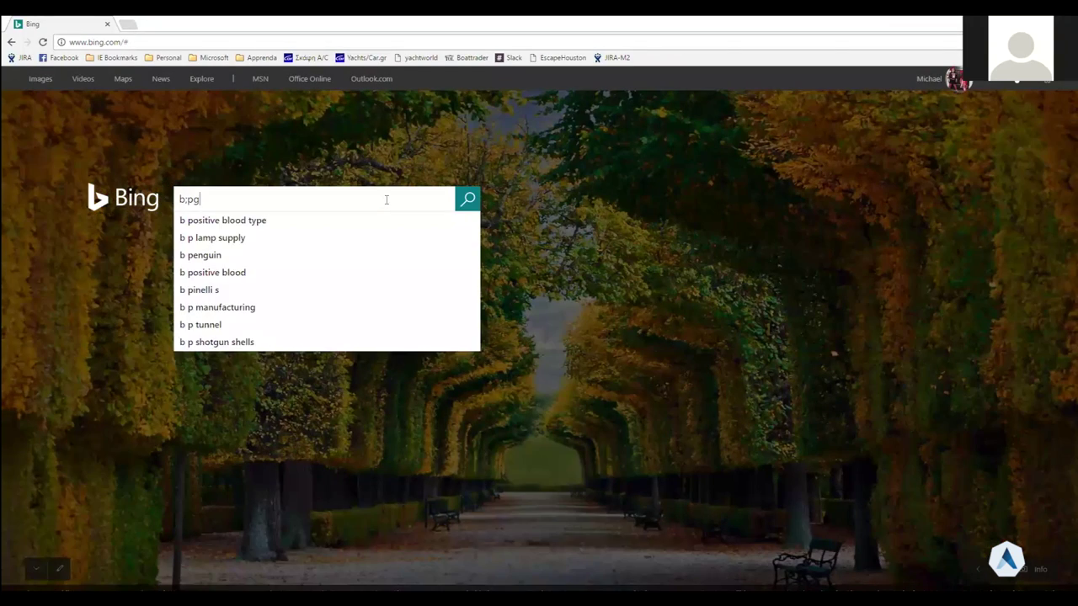
{"action": "key", "text": "BackSpace"}
{"action": "key", "text": "BackSpace"}
{"action": "key", "text": "BackSpace"}
{"action": "type", "text": "logengine"}
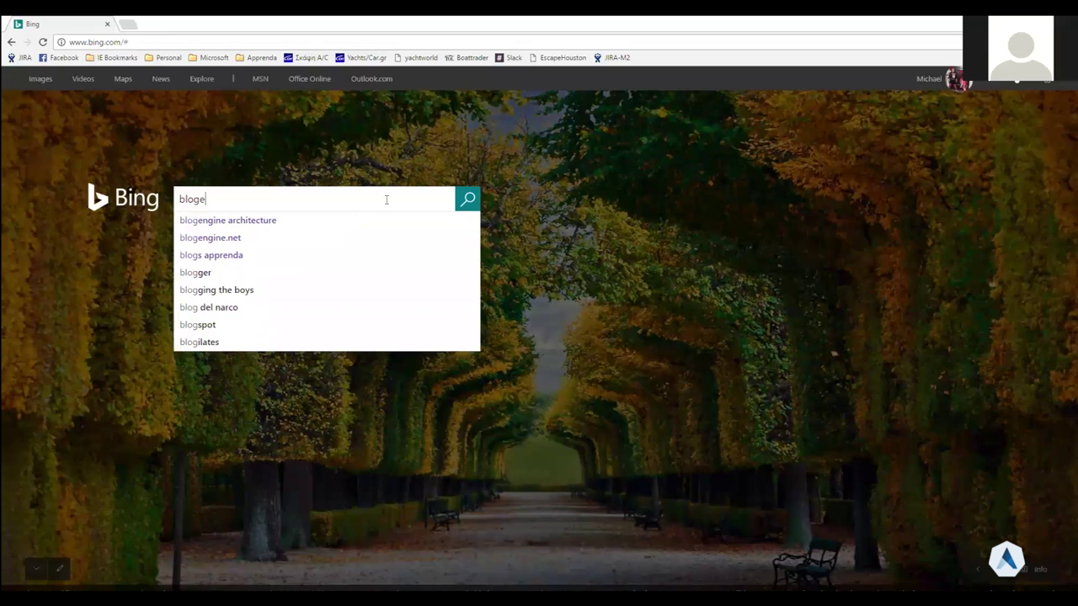
{"action": "key", "text": "Down"}
{"action": "key", "text": "Down"}
{"action": "key", "text": "Return"}
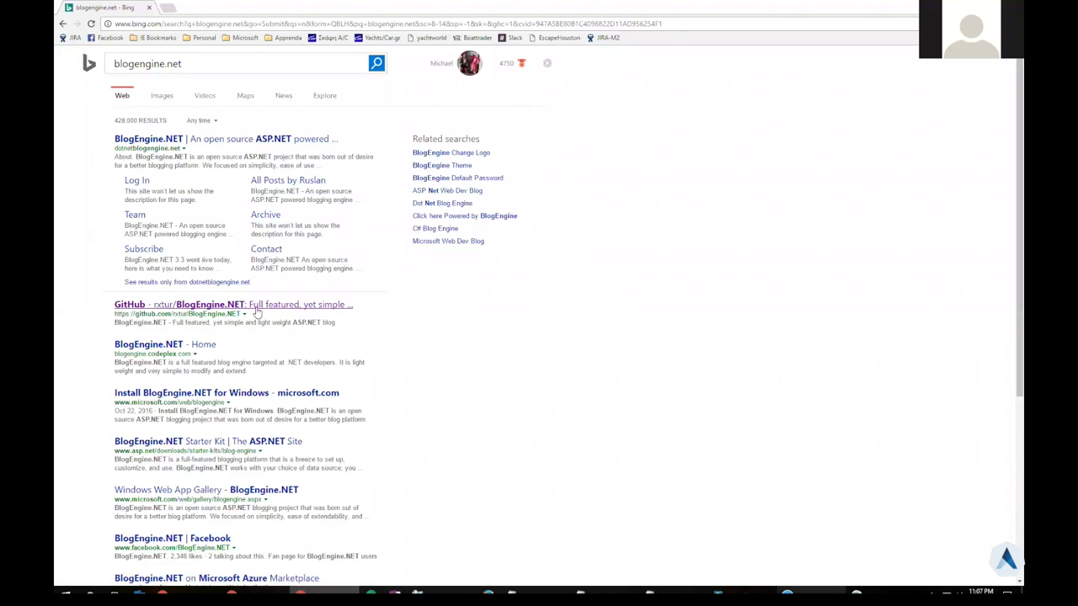
{"action": "left_click", "coordinate": [259, 311]}
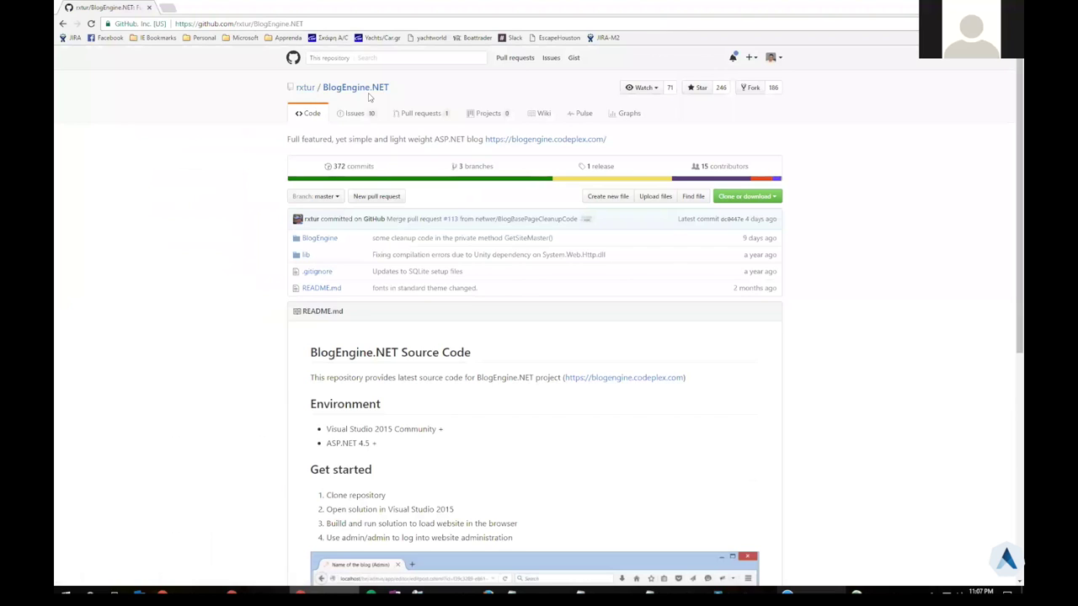
Download the repository as BlogEngine.NET-master.zip, then bring up Run with 'downloads'
{"action": "left_click", "coordinate": [743, 198]}
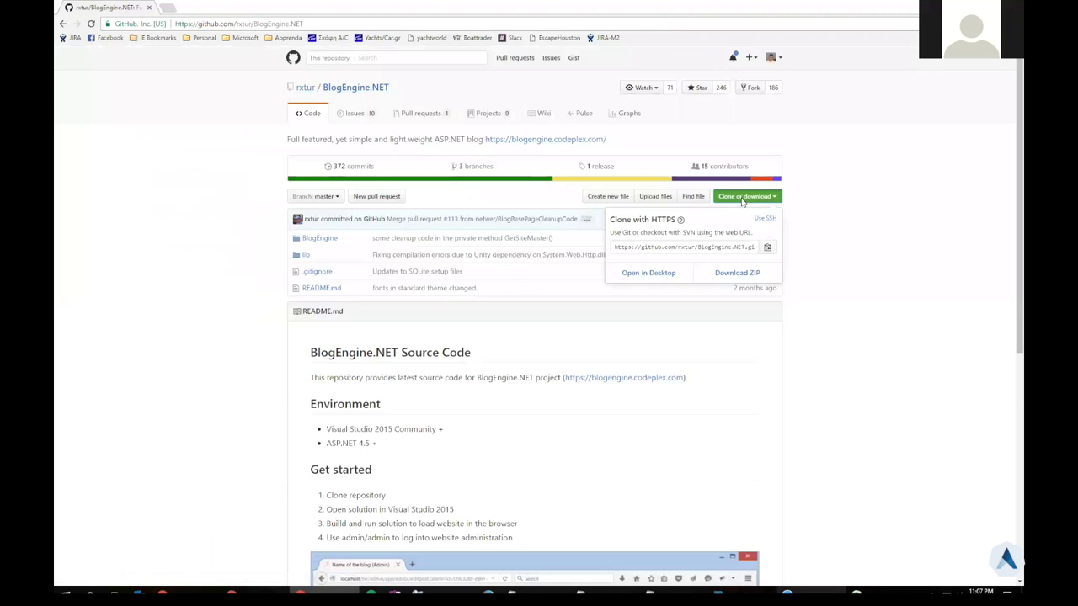
{"action": "left_click", "coordinate": [732, 275]}
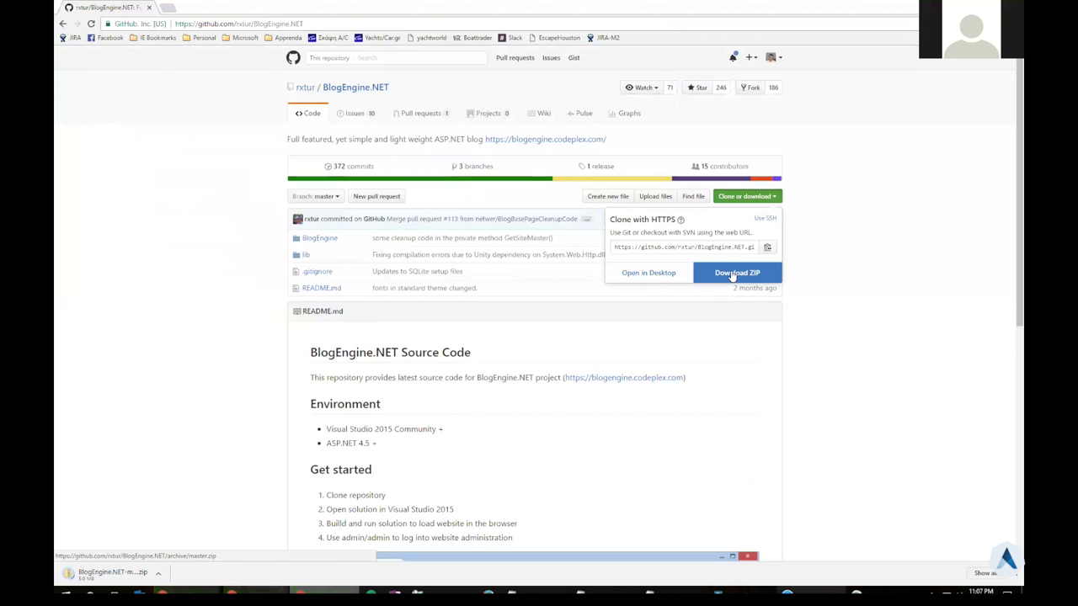
{"action": "left_click", "coordinate": [873, 228]}
{"action": "key", "text": "super+r"}
{"action": "type", "text": "do"}
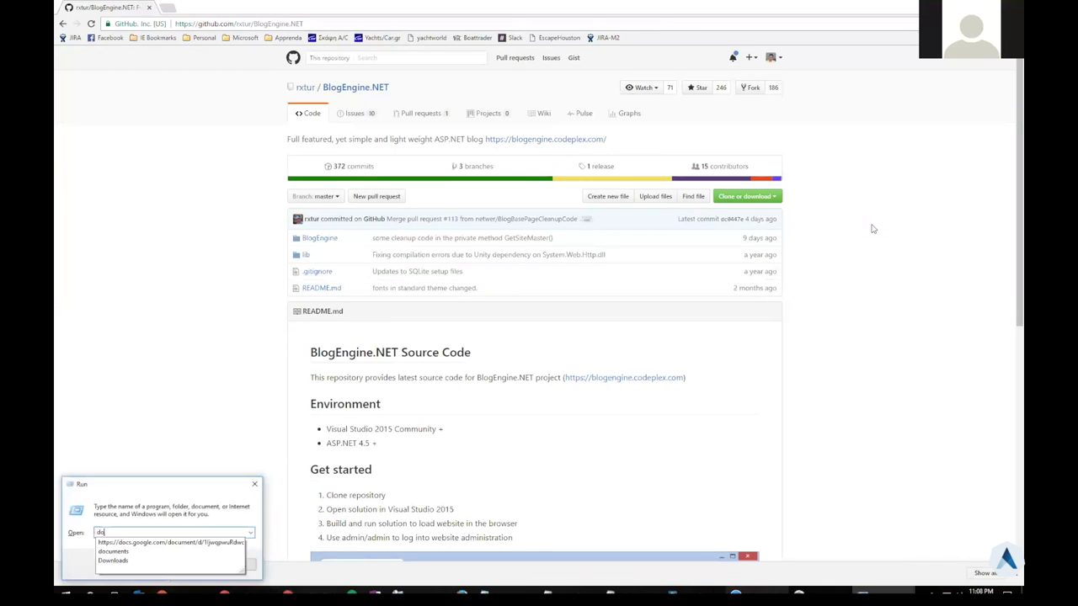
{"action": "type", "text": "wnloads"}
Extract BlogEngine.NET-master.zip in Downloads to its suggested BlogEngine.NET-master folder
{"action": "key", "text": "Return"}
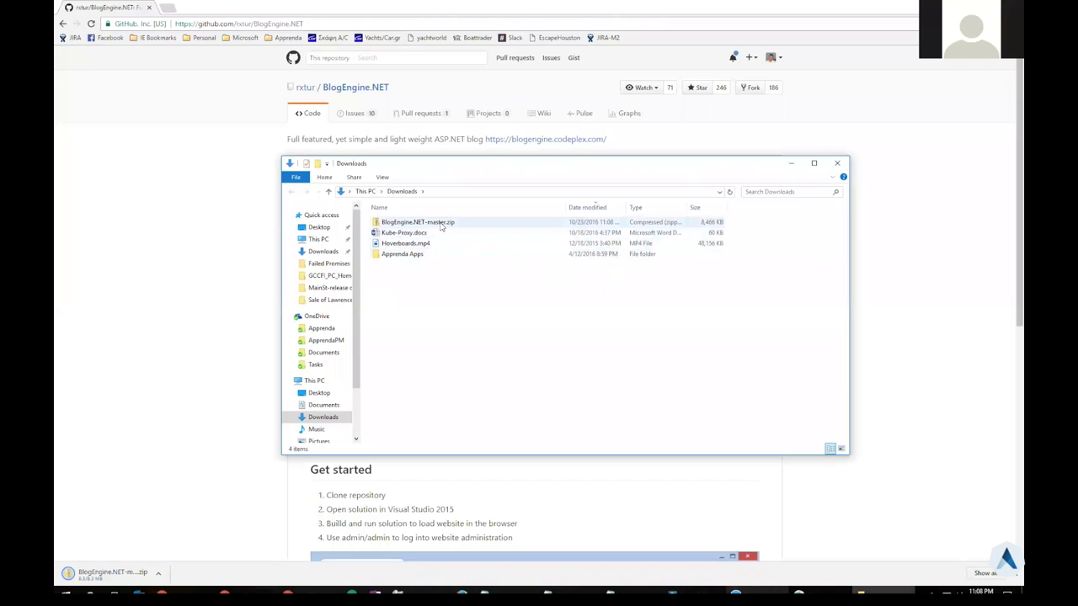
{"action": "left_click", "coordinate": [441, 225]}
{"action": "right_click", "coordinate": [439, 224]}
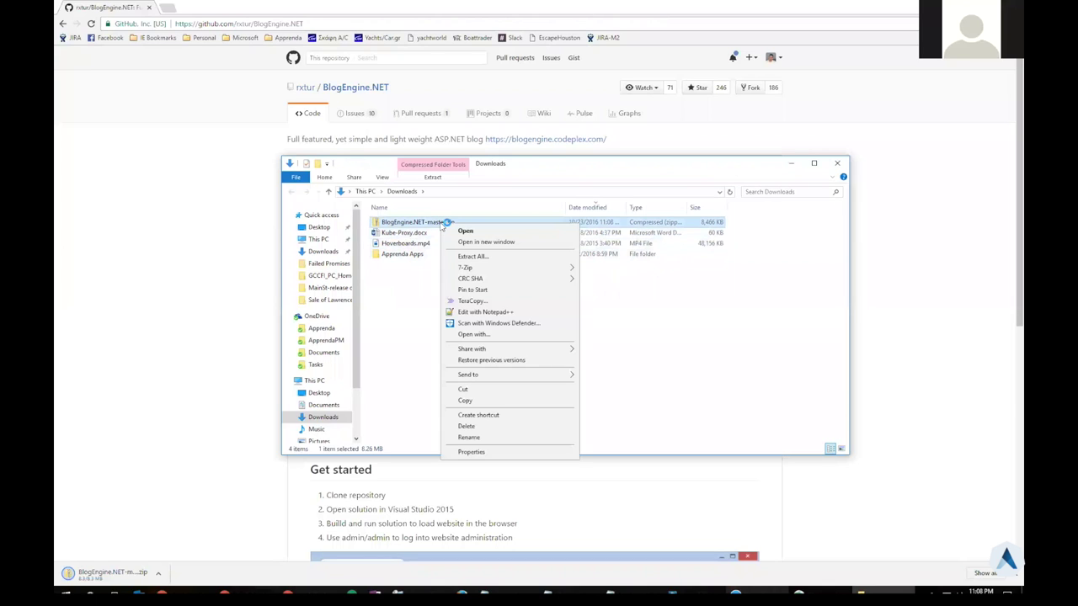
{"action": "left_click", "coordinate": [496, 257]}
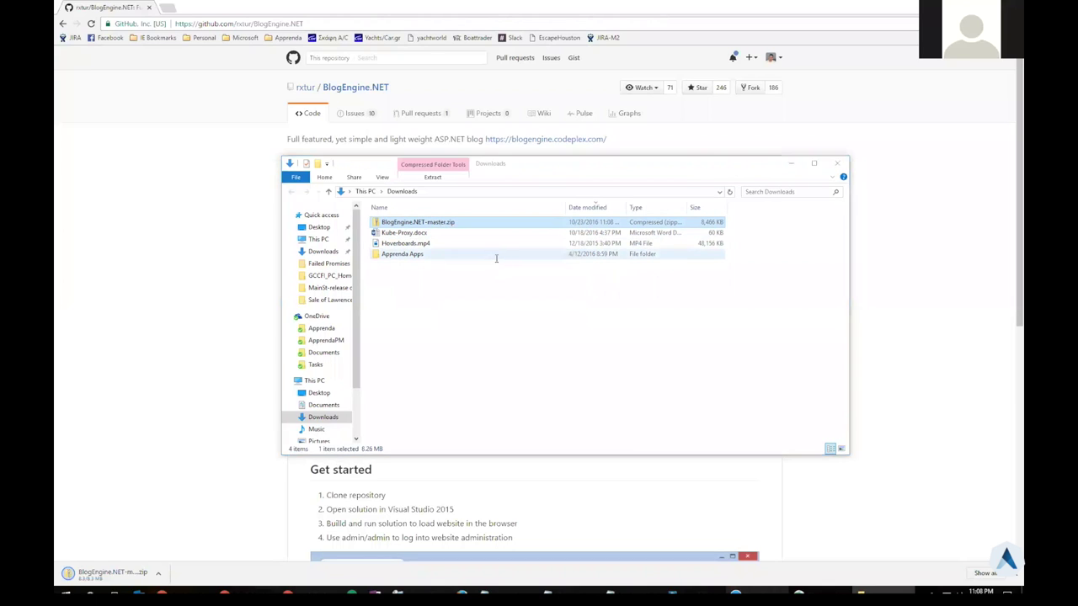
{"action": "left_click", "coordinate": [629, 396]}
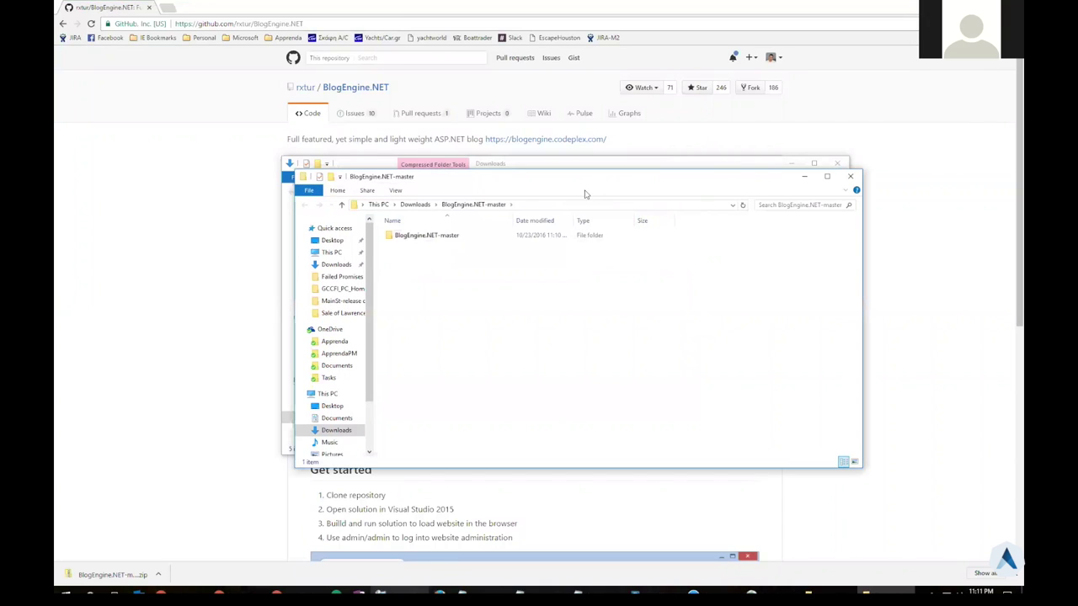
Open BlogEngine.sln from BlogEngine.NET-master\BlogEngine in a maximized Visual Studio window
{"action": "double_click", "coordinate": [425, 236]}
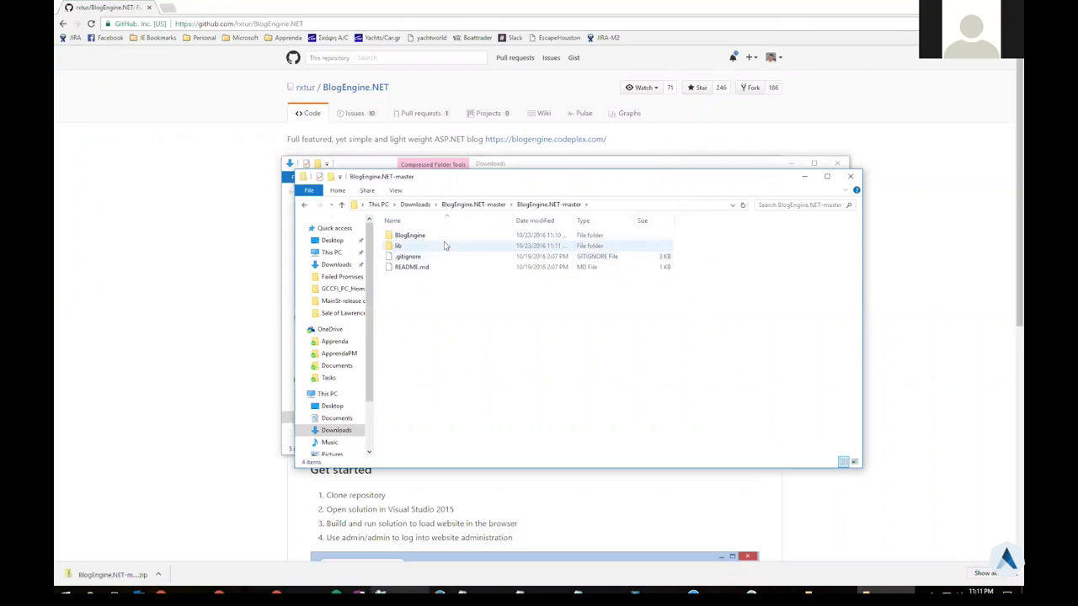
{"action": "double_click", "coordinate": [445, 238]}
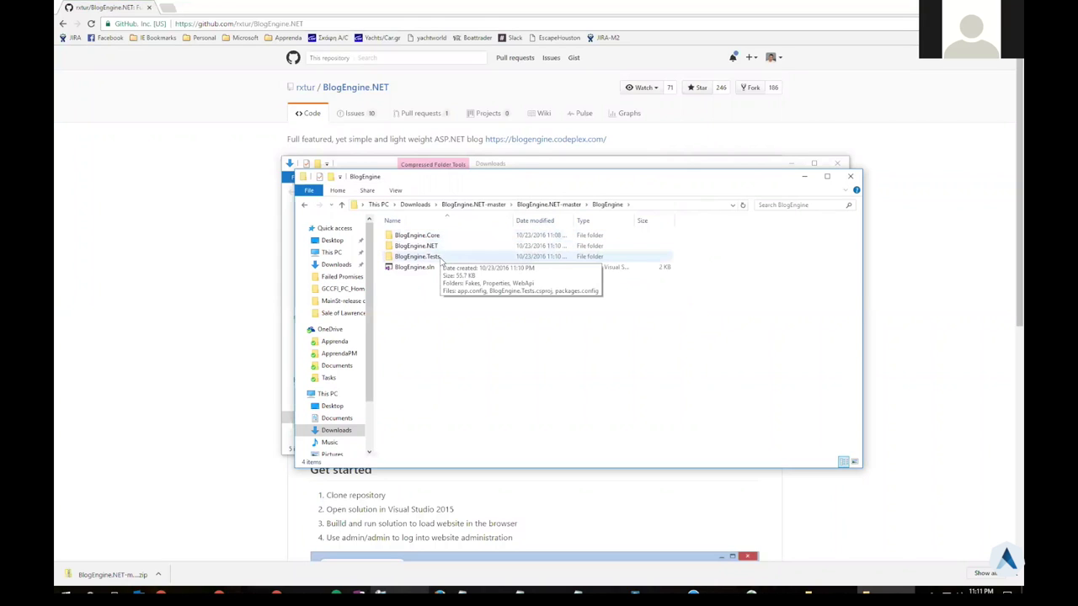
{"action": "double_click", "coordinate": [416, 268]}
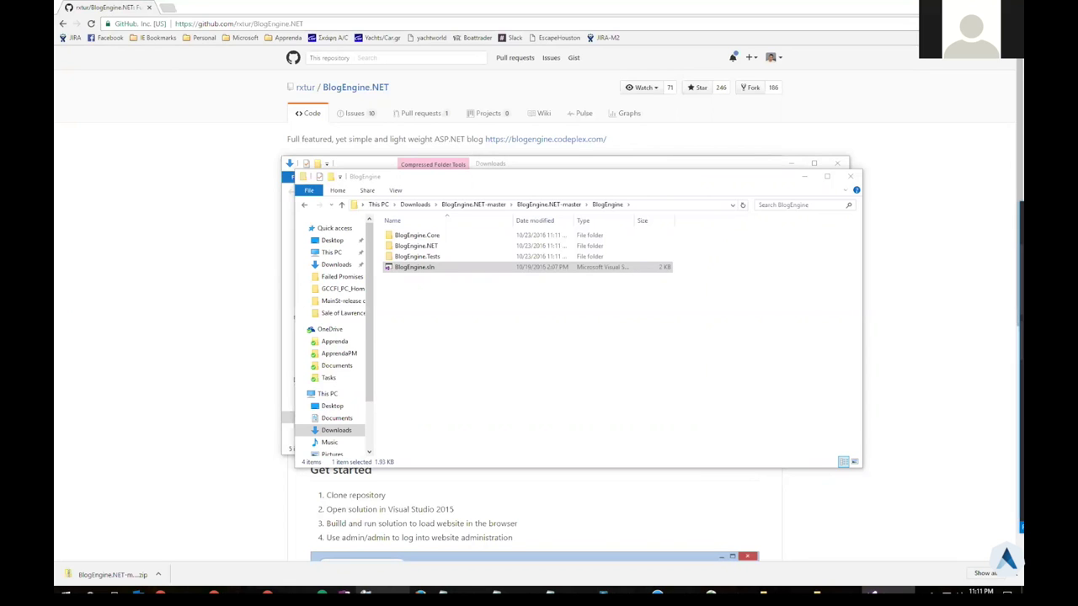
{"action": "double_click", "coordinate": [698, 179]}
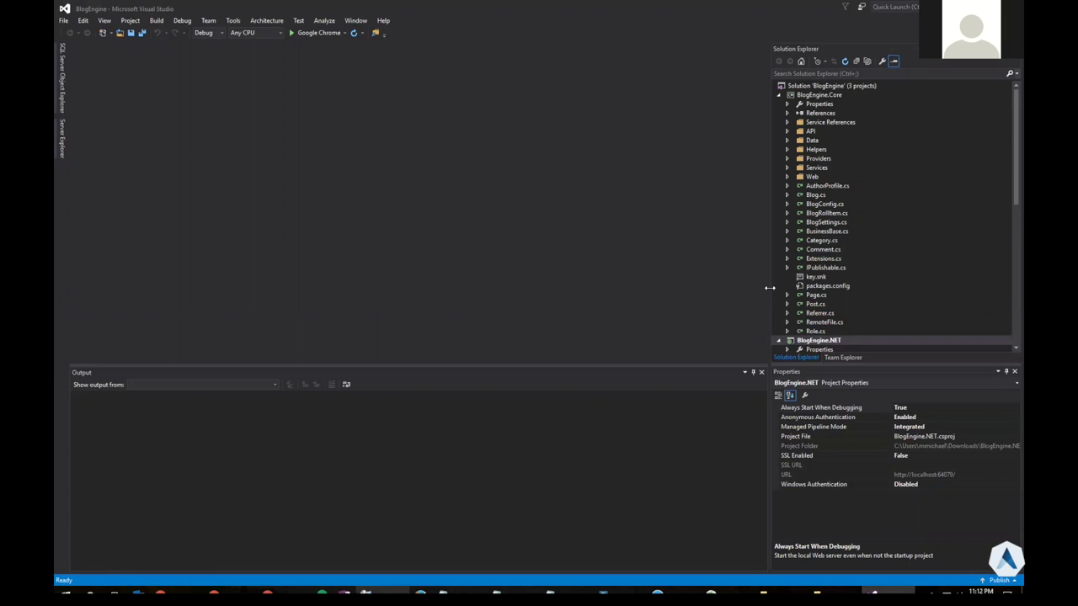
Open the BlogEngine.NET Web.config and select its blogProvider block, lines 10–14
{"action": "left_click", "coordinate": [779, 94]}
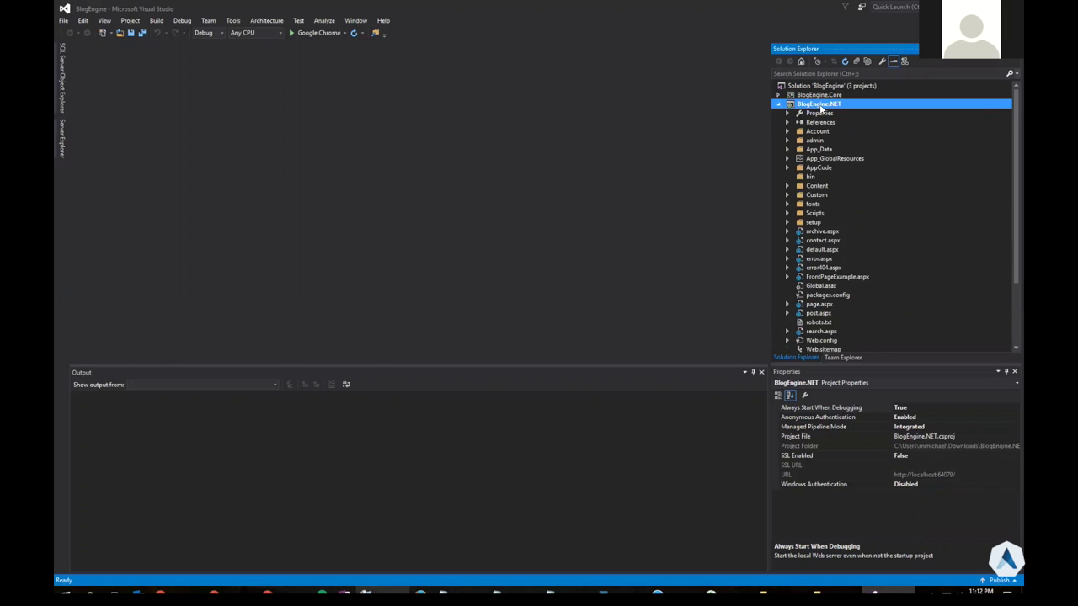
{"action": "left_click", "coordinate": [822, 251]}
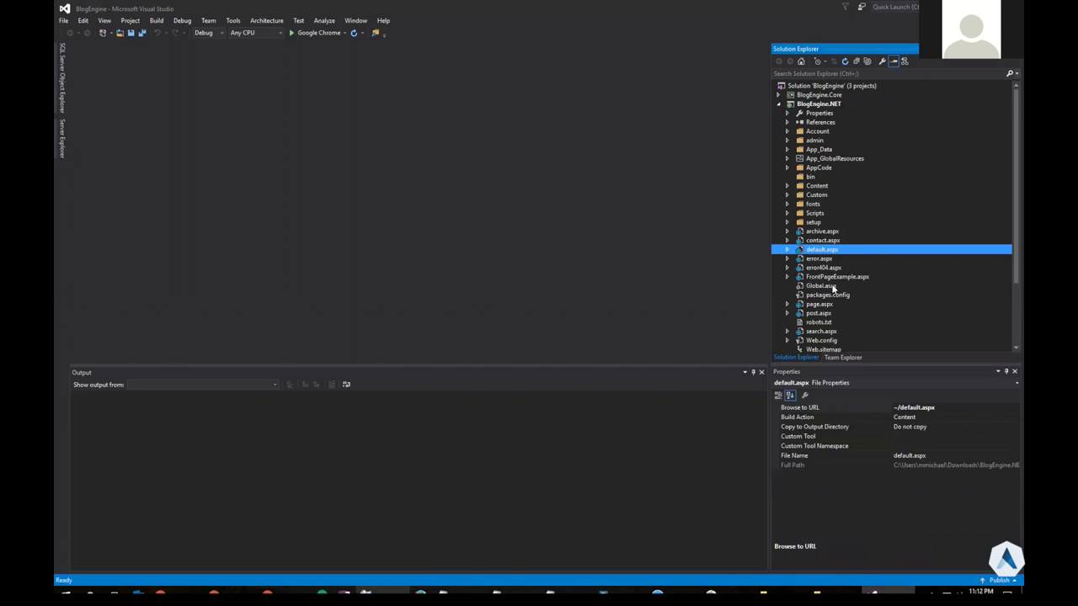
{"action": "scroll", "coordinate": [829, 332], "scroll_direction": "down", "scroll_amount": 2}
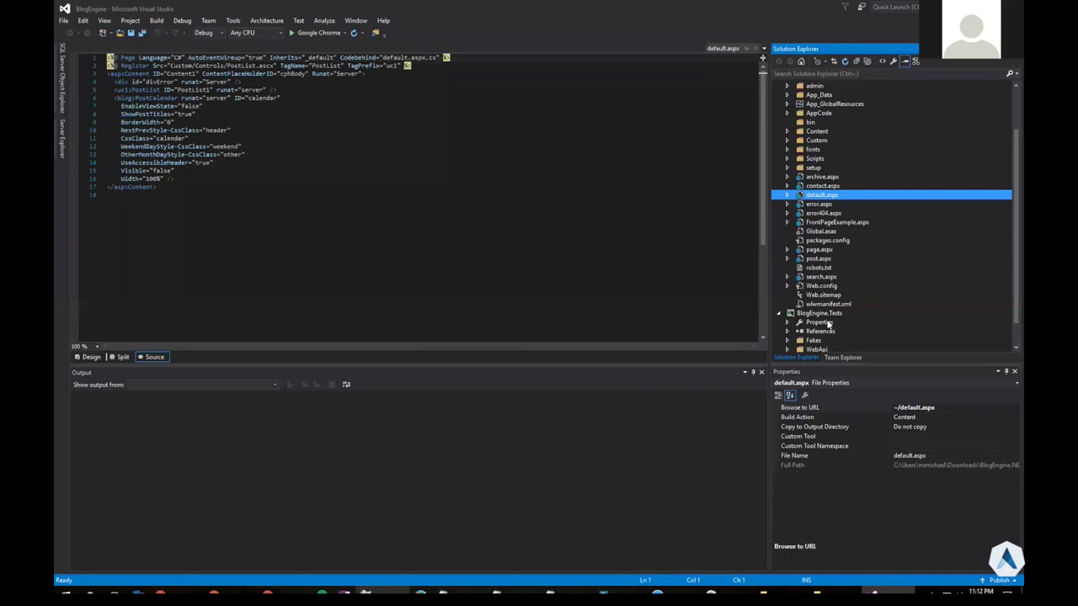
{"action": "left_click", "coordinate": [819, 286]}
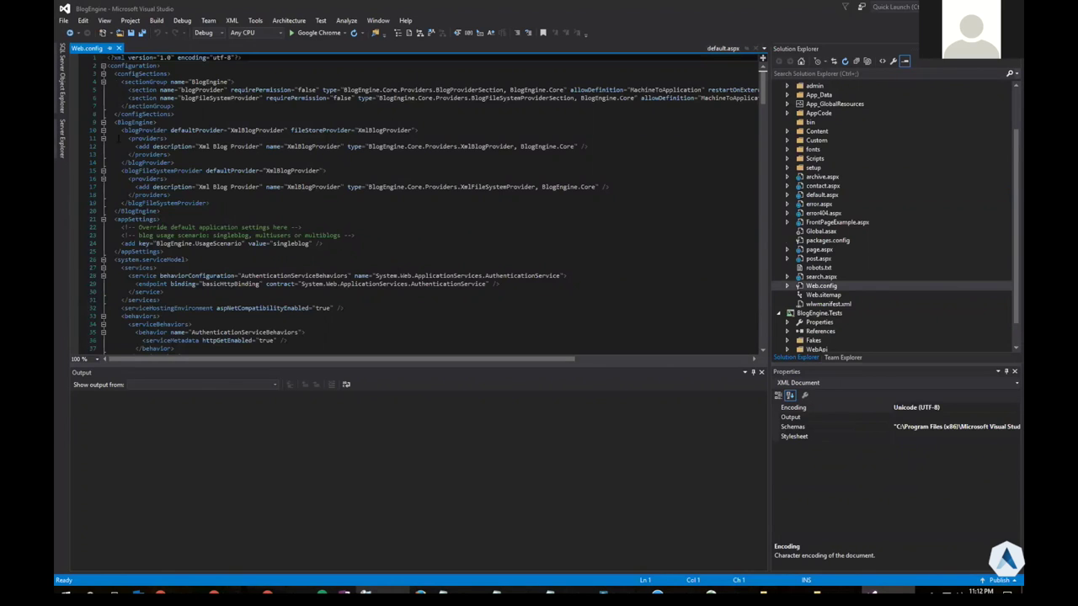
{"action": "left_click_drag", "start_coordinate": [108, 131], "coordinate": [177, 163]}
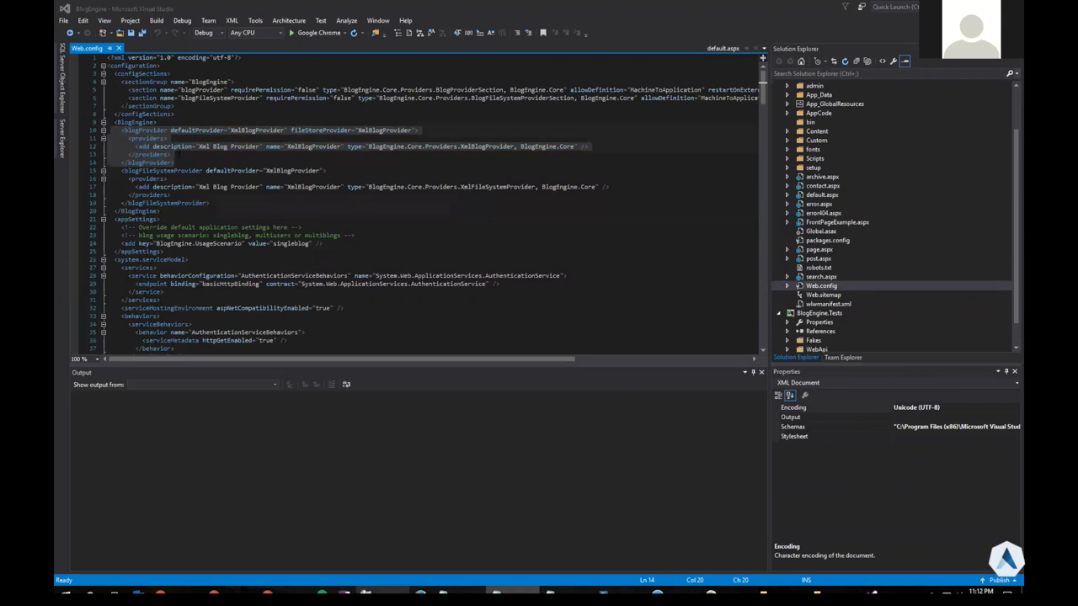
Replace the XmlBlogProvider block in Web.config with the DbBlogProvider block
{"action": "left_click", "coordinate": [174, 163]}
{"action": "key", "text": "shift+Up"}
{"action": "key", "text": "shift+Up"}
{"action": "key", "text": "shift+Up"}
{"action": "key", "text": "shift+Home"}
{"action": "key", "text": "shift+Home"}
{"action": "key", "text": "shift+Up"}
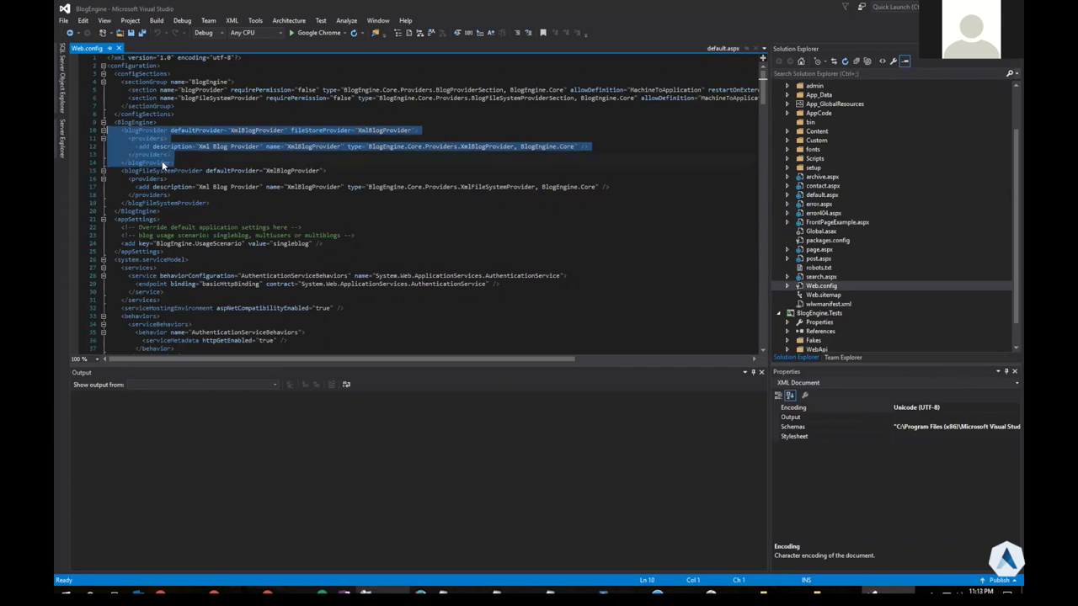
{"action": "type", "text": "<blogProvider defaultProvider=\"DbBlogProvider\" fileStoreProvider=\"DbBlogProvider\">       <providers>         <add name=\"DbBlogProvider\" description=\"SQL Blog Provider\"              type=\"BlogEngine.Core.Providers.DbBlogProvider, BlogEngine.Core\"              connectionStringName=\"BlogEngine\" />       </providers>     </blogProvider>"}
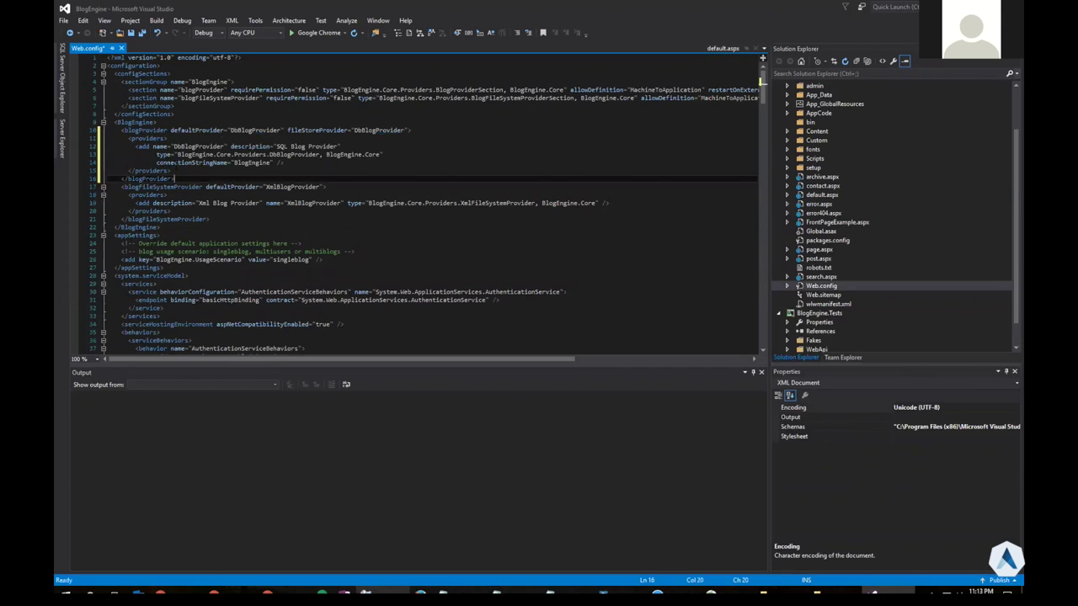
Add a BlogEngine connection string using $#APPLICATIONCONNECTIONSTRING#$, save, and select the token name
{"action": "key", "text": "shift+Up"}
{"action": "key", "text": "shift+Up"}
{"action": "key", "text": "shift+Up"}
{"action": "key", "text": "shift+Up"}
{"action": "key", "text": "shift+Up"}
{"action": "key", "text": "shift+Up"}
{"action": "key", "text": "shift+Home"}
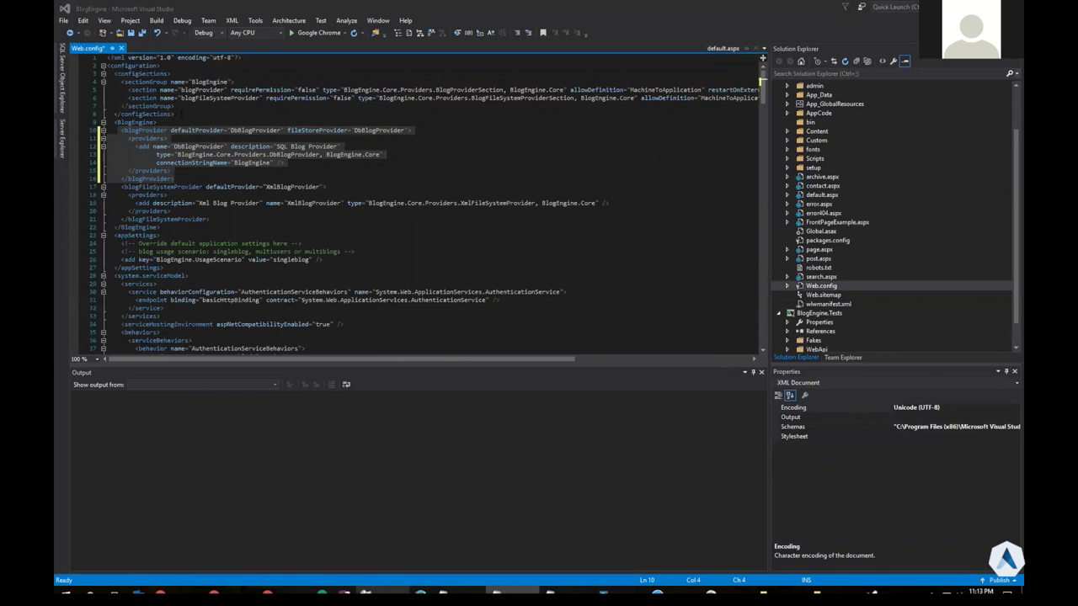
{"action": "type", "text": "<connectionStrings>     <add name=\"BlogEngine\" connectionString=\"$#APPLICATIONCONNECTIONSTRING#$\" providerName=\"System.Data.SqlClient\"/>   </connectionStrings>"}
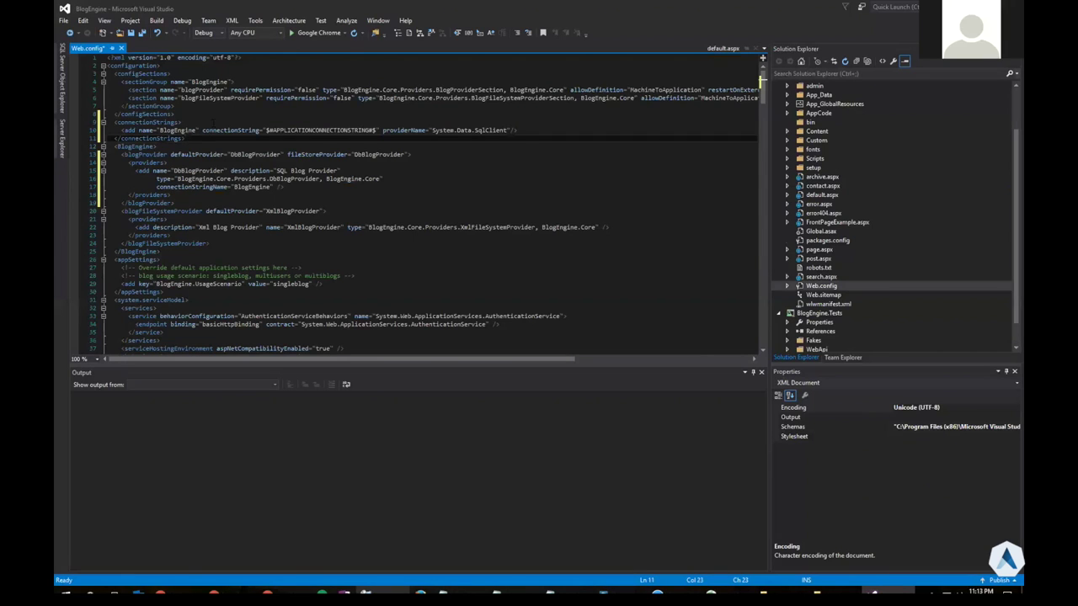
{"action": "key", "text": "ctrl+s"}
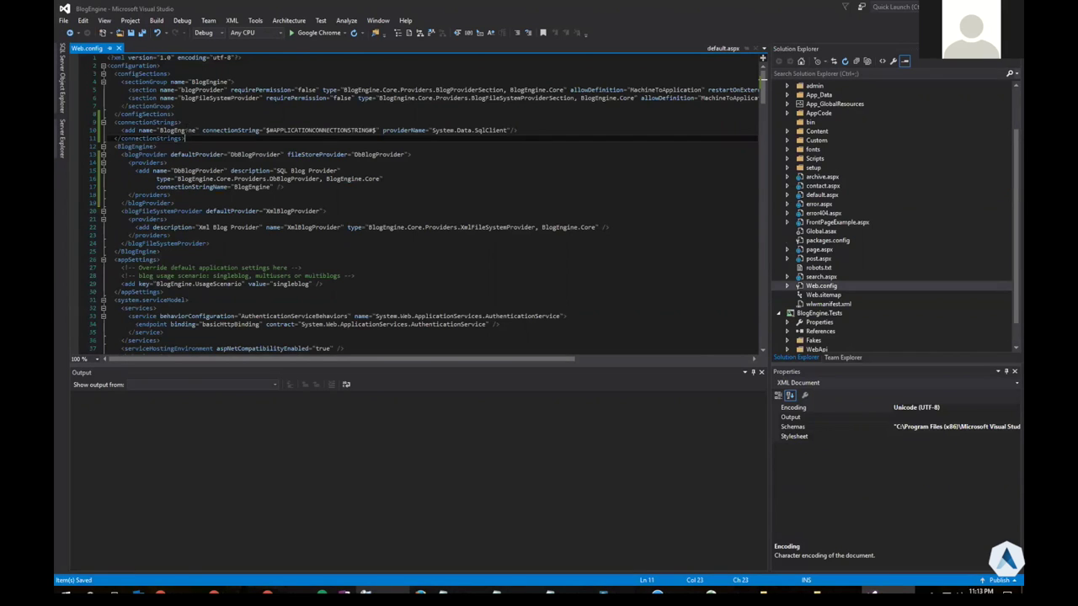
{"action": "double_click", "coordinate": [319, 130]}
{"action": "key", "text": "ctrl+c"}
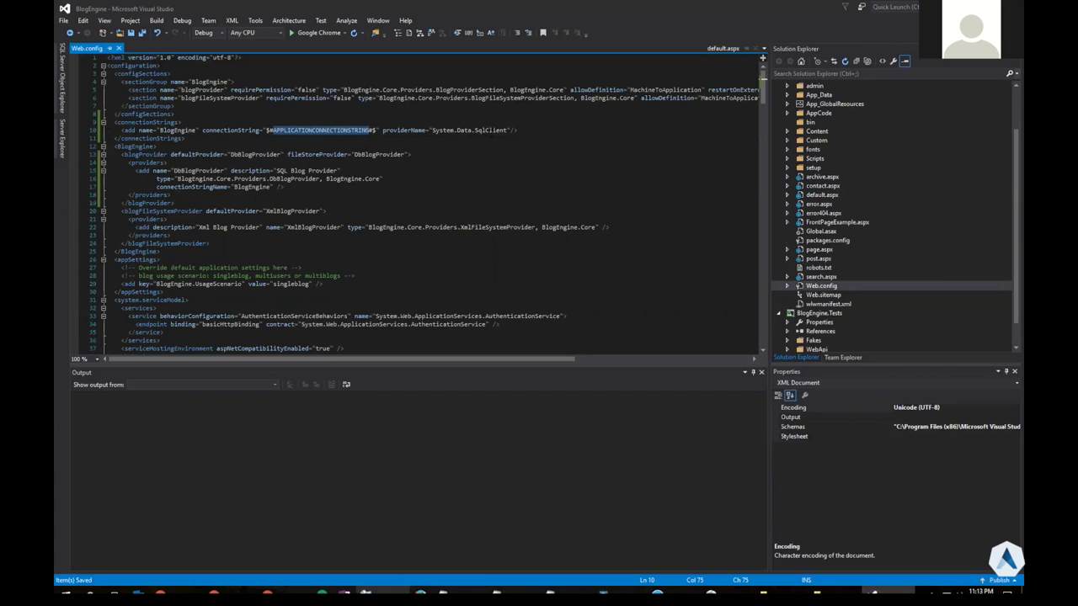
{"action": "key", "text": "alt+Tab"}
{"action": "key", "text": "alt+Tab"}
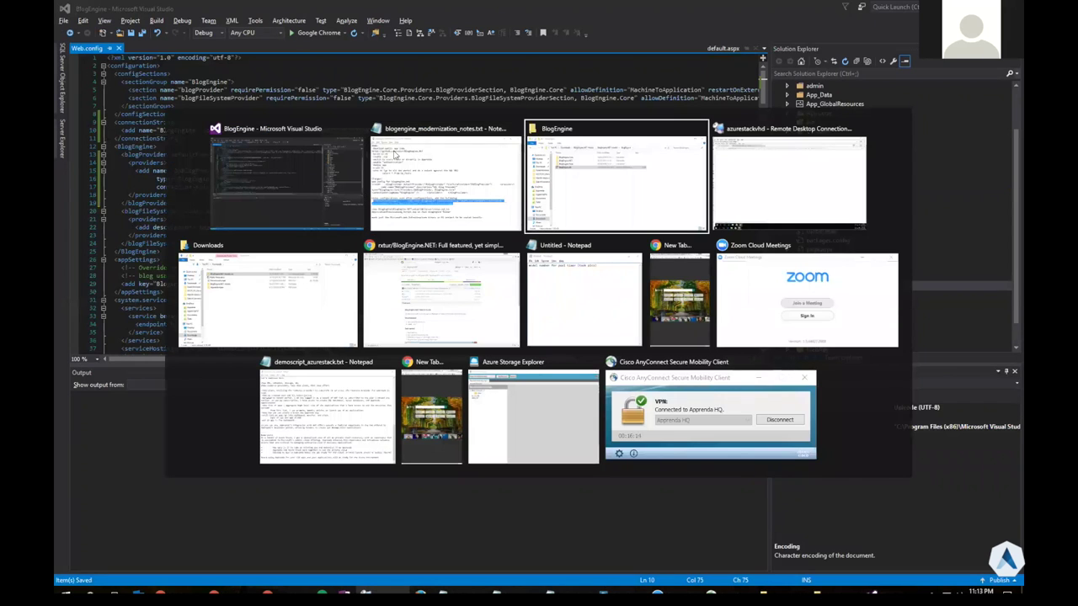
{"action": "key", "text": "alt+Tab"}
{"action": "key", "text": "alt+Tab"}
{"action": "key", "text": "alt+Tab"}
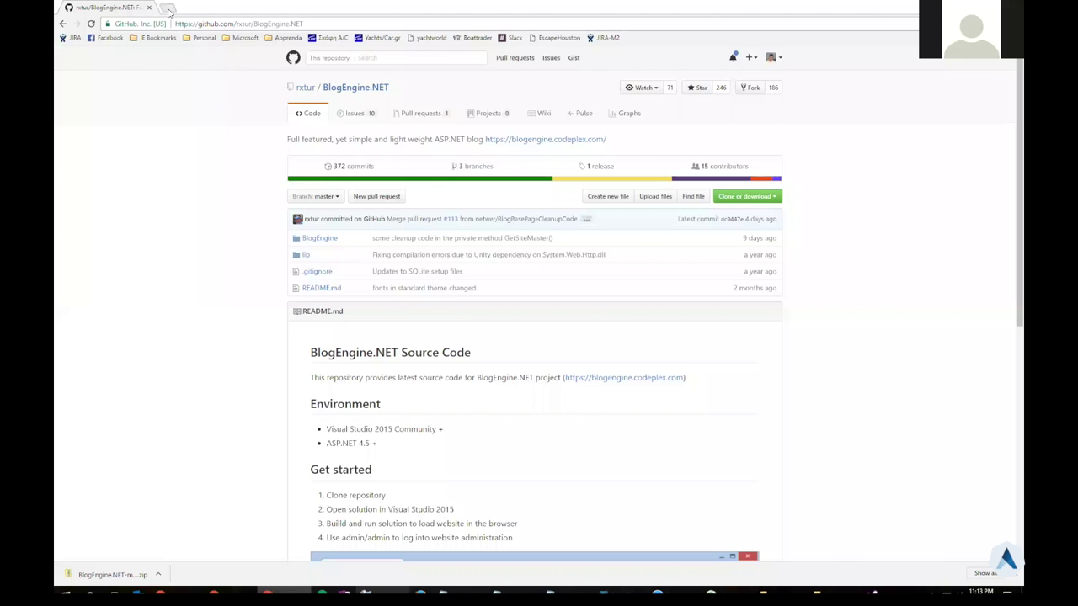
Search Bing in a new tab for 'apprenda tokens' and open the Apprenda documentation result
{"action": "left_click", "coordinate": [168, 11]}
{"action": "type", "text": "apprenda tokens"}
{"action": "key", "text": "Return"}
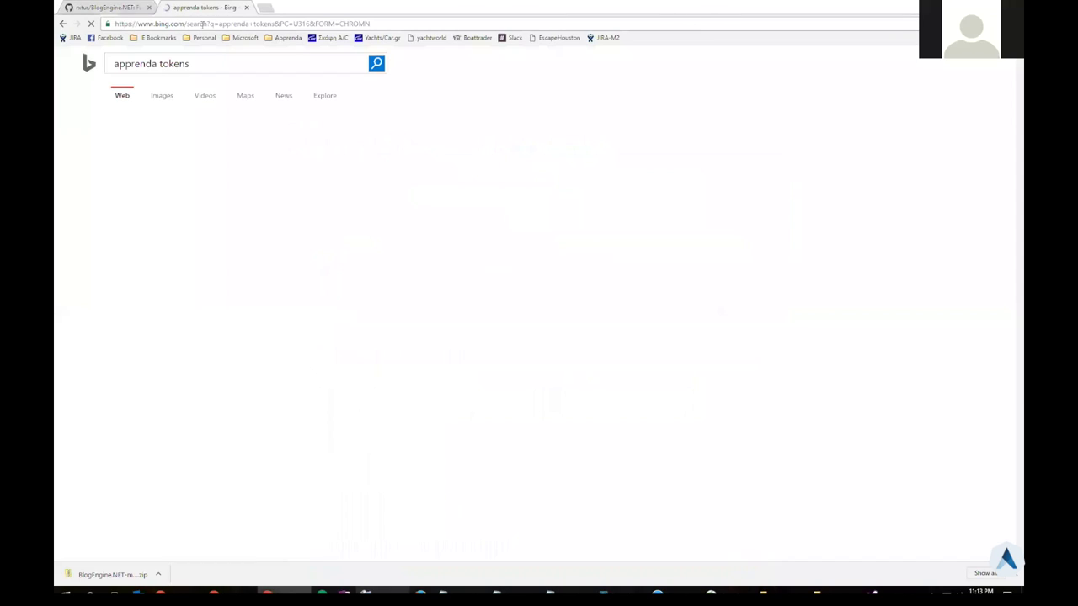
{"action": "left_click", "coordinate": [194, 143]}
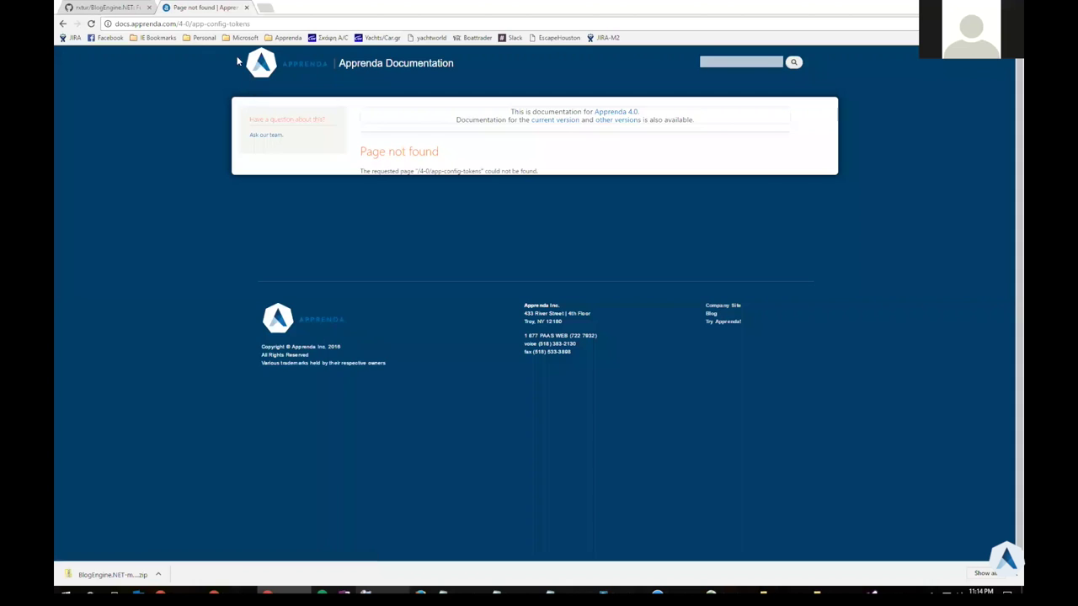
Switch the docs URL to version 6.5 and find APPLICATIONCONNECTIONSTRING on the page
{"action": "left_click", "coordinate": [189, 23]}
{"action": "key", "text": "End"}
{"action": "key", "text": "Delete"}
{"action": "type", "text": "6"}
{"action": "key", "text": "Return"}
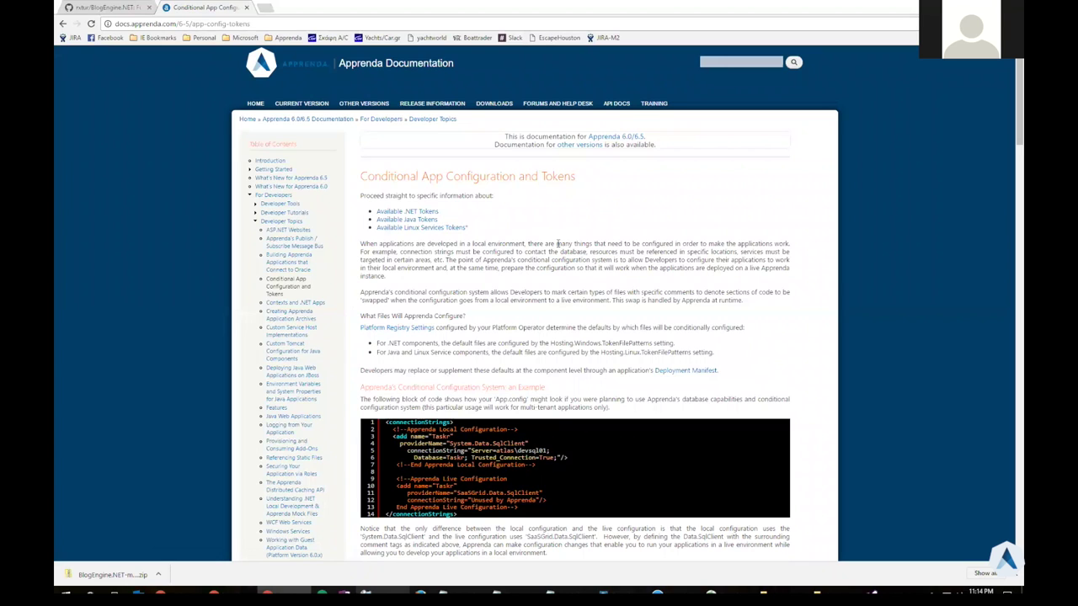
{"action": "key", "text": "ctrl+f"}
{"action": "key", "text": "ctrl+v"}
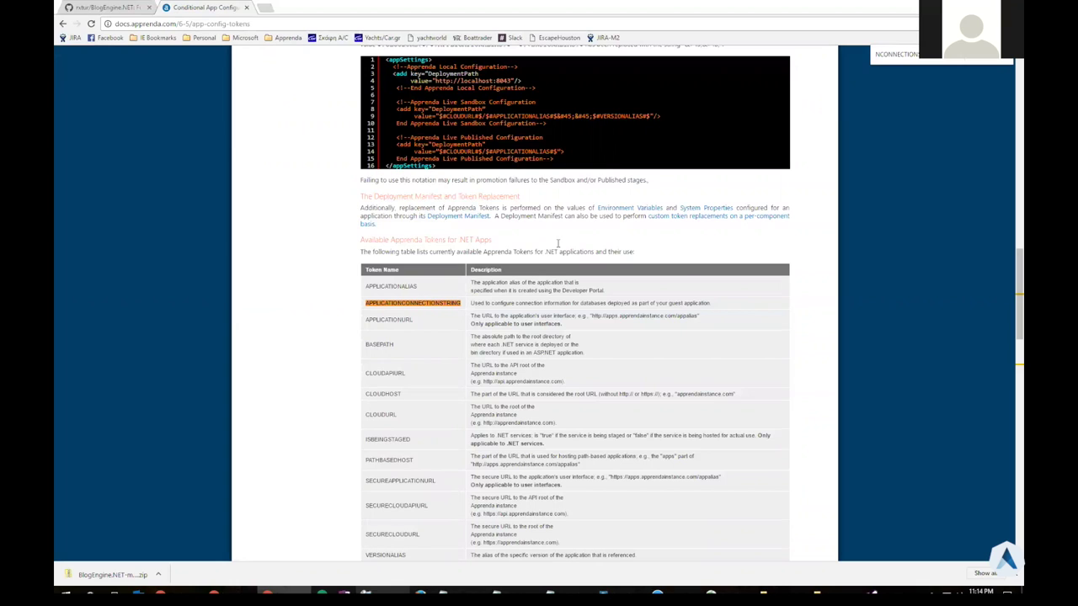
Return to Web.config in Visual Studio, build the BlogEngine solution, and switch to File Explorer
{"action": "key", "text": "alt+Tab"}
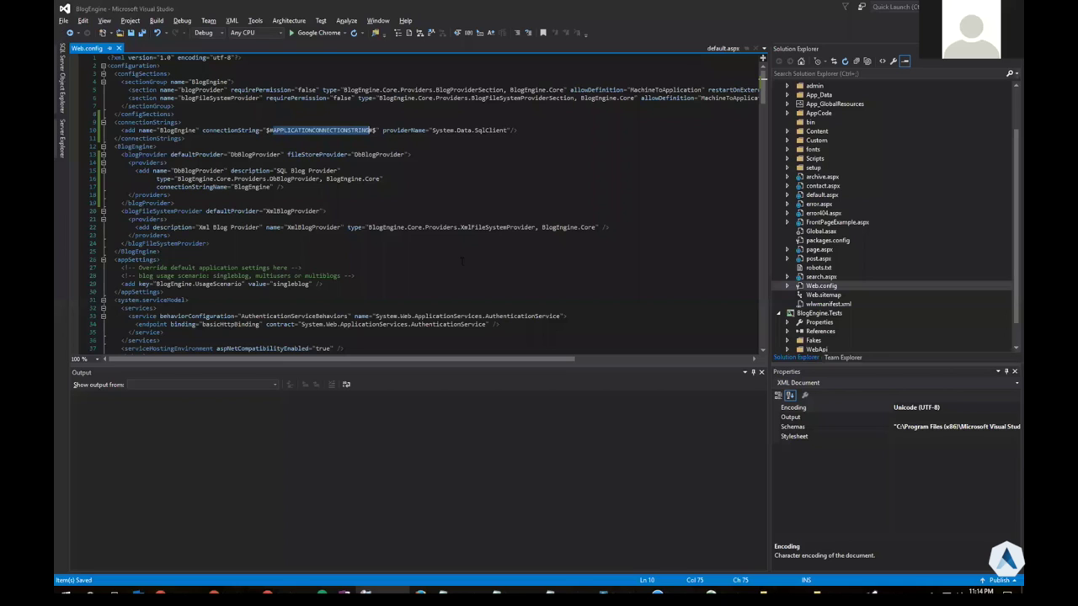
{"action": "left_click", "coordinate": [337, 145]}
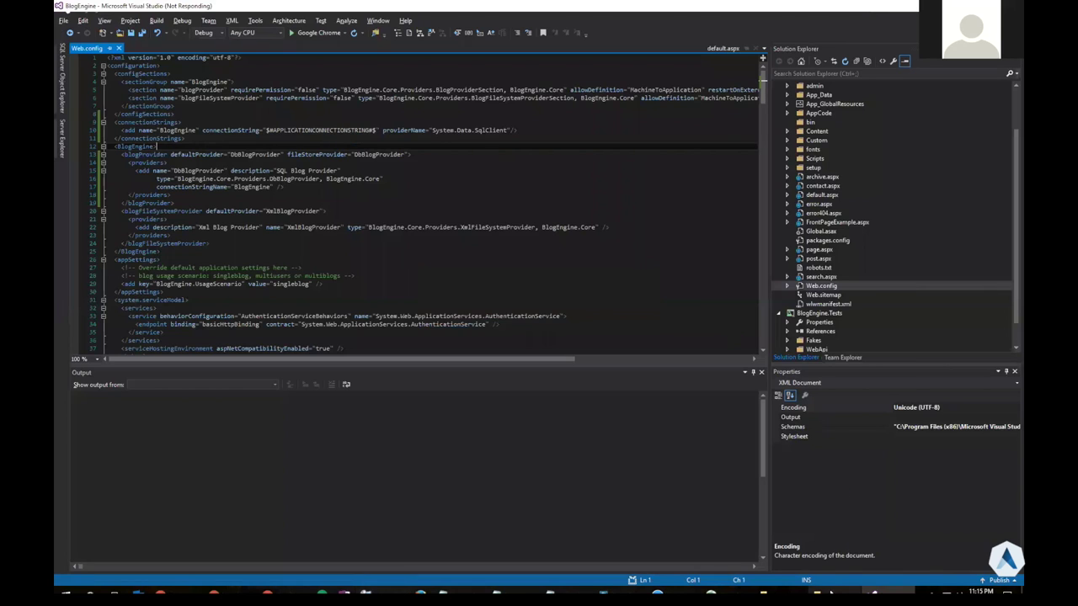
{"action": "key", "text": "alt+Tab"}
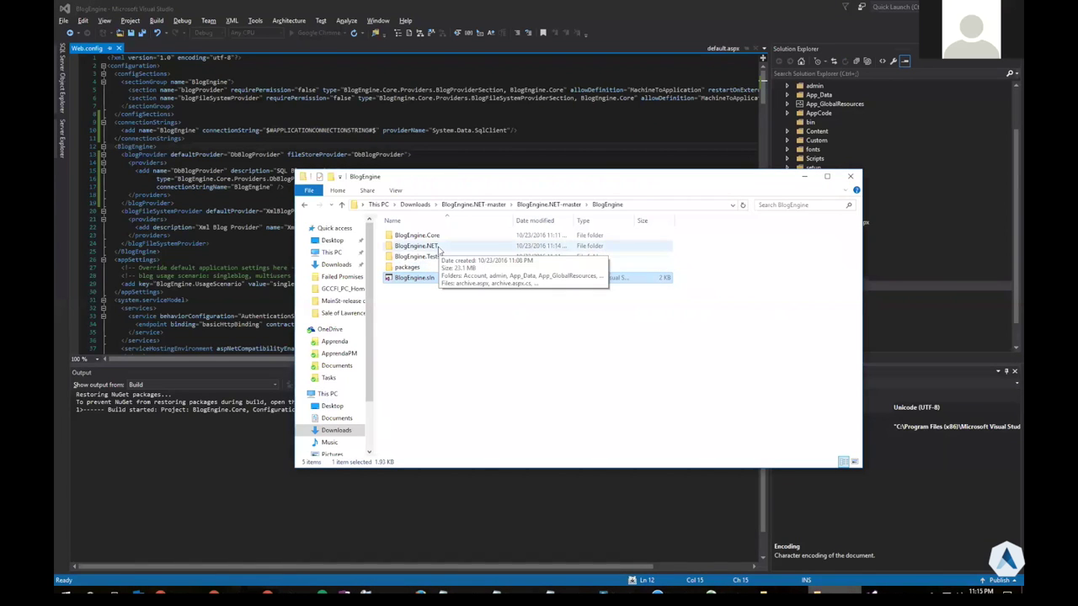
Copy Setup.sql from BlogEngine.NET\setup\SQLServer into the BlogEngine folder
{"action": "double_click", "coordinate": [437, 245]}
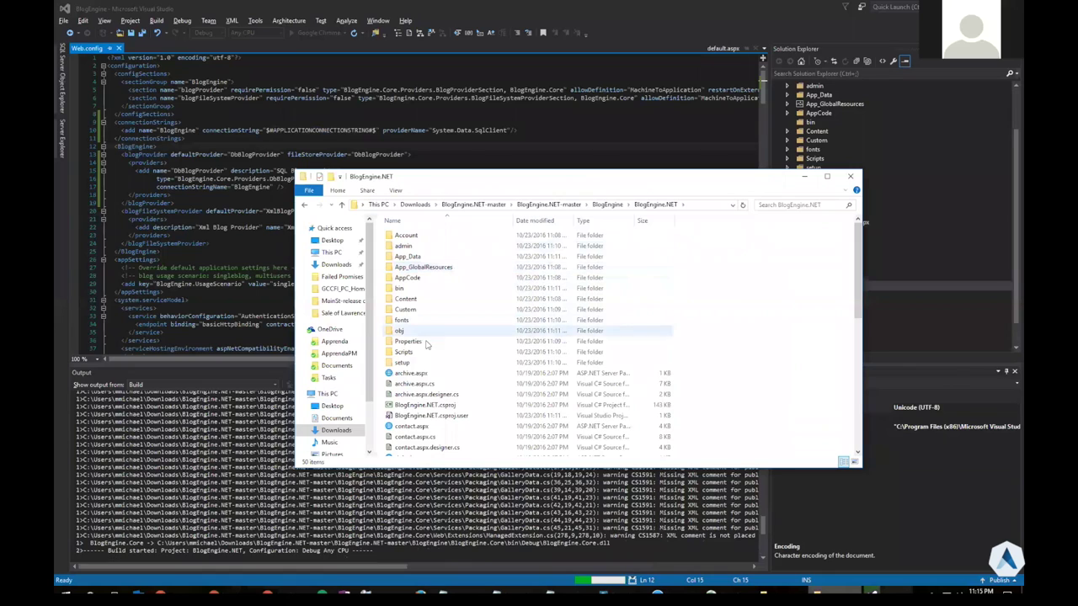
{"action": "double_click", "coordinate": [429, 362]}
{"action": "double_click", "coordinate": [421, 279]}
{"action": "left_click", "coordinate": [408, 267]}
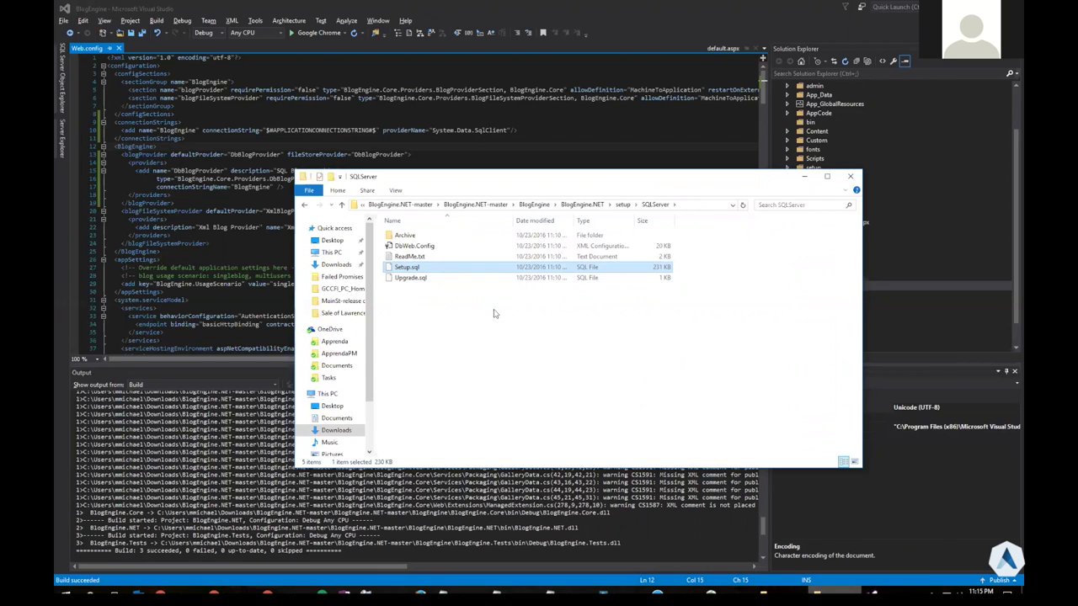
{"action": "left_click", "coordinate": [534, 205]}
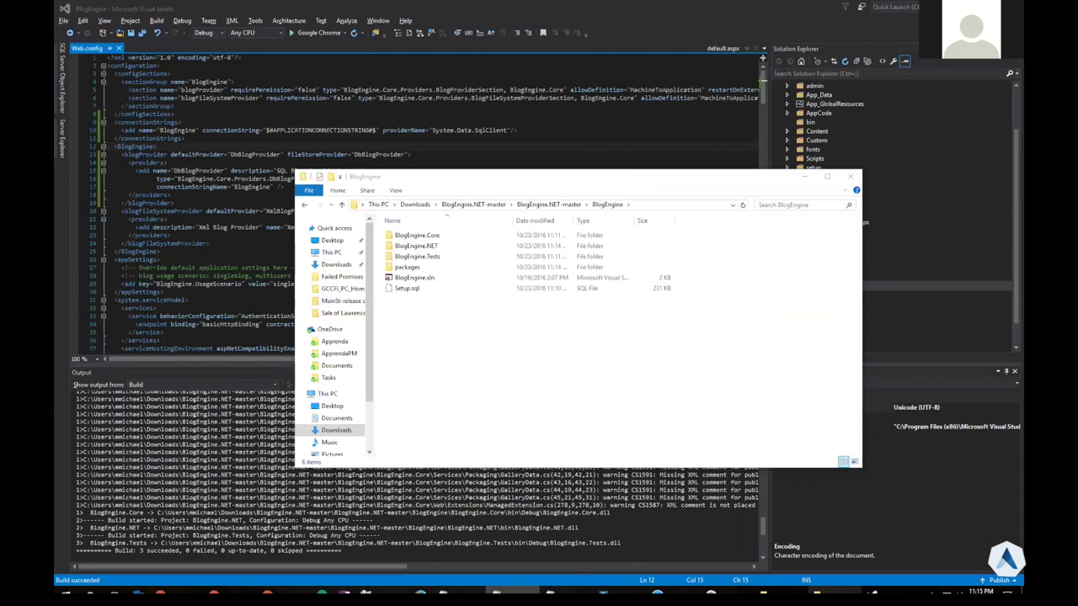
Rename the copied Setup.sql to ApplicationProvisioning_Script.sql and minimise File Explorer
{"action": "left_click", "coordinate": [413, 290]}
{"action": "left_click", "coordinate": [412, 290]}
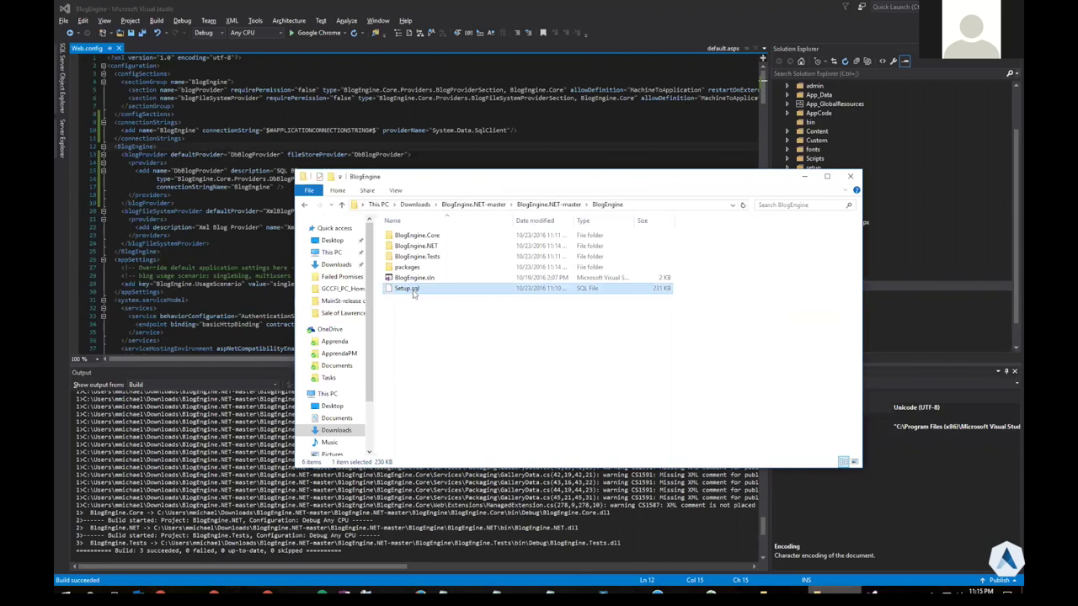
{"action": "type", "text": "ApplicationProvisioning_Script.sql"}
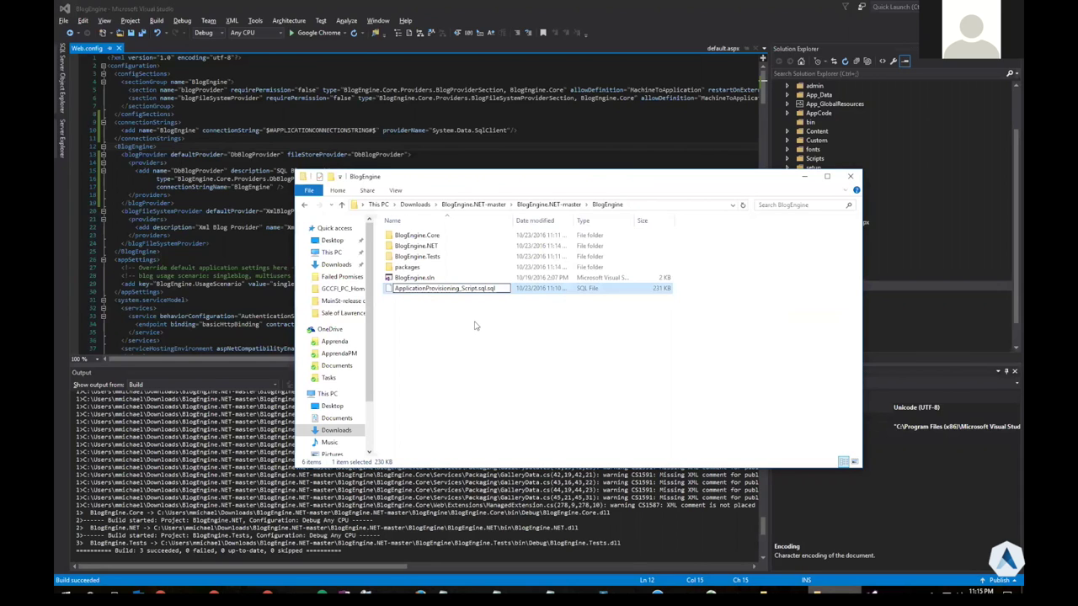
{"action": "key", "text": "Delete"}
{"action": "key", "text": "Delete"}
{"action": "key", "text": "Delete"}
{"action": "key", "text": "Delete"}
{"action": "key", "text": "Return"}
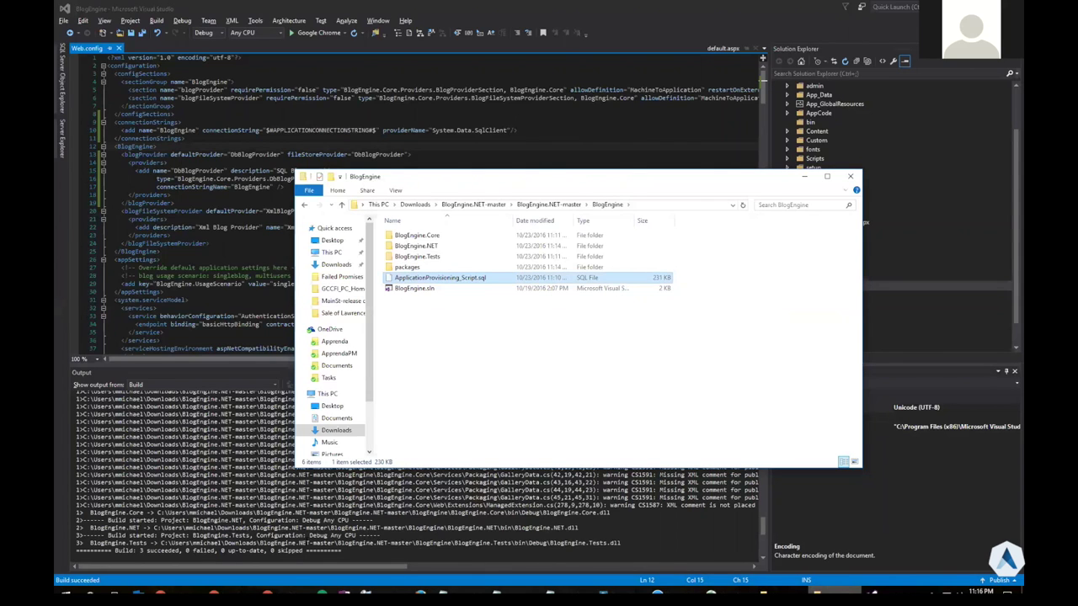
{"action": "left_click", "coordinate": [432, 374]}
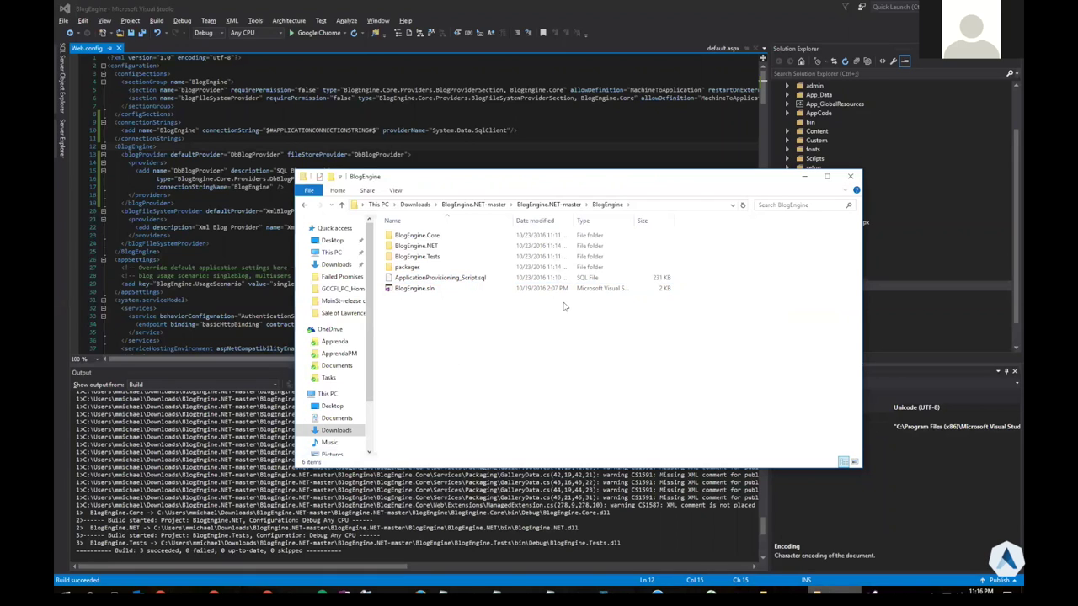
{"action": "left_click", "coordinate": [804, 182]}
{"action": "left_click", "coordinate": [549, 259]}
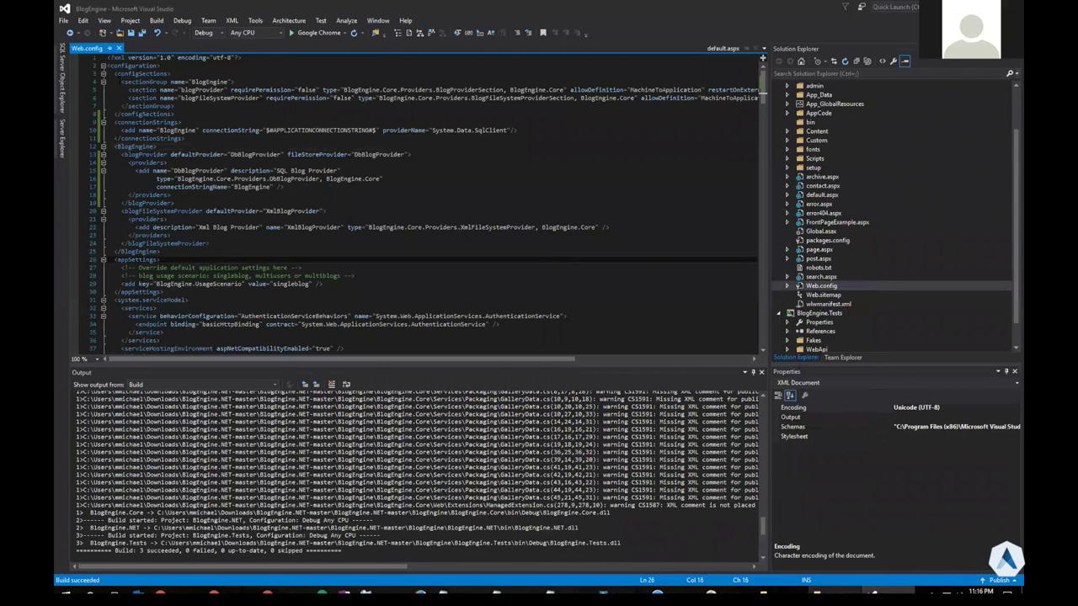
Show Apprenda Explorer and connect it to the PrivatePublic cloud
{"action": "left_click", "coordinate": [104, 20]}
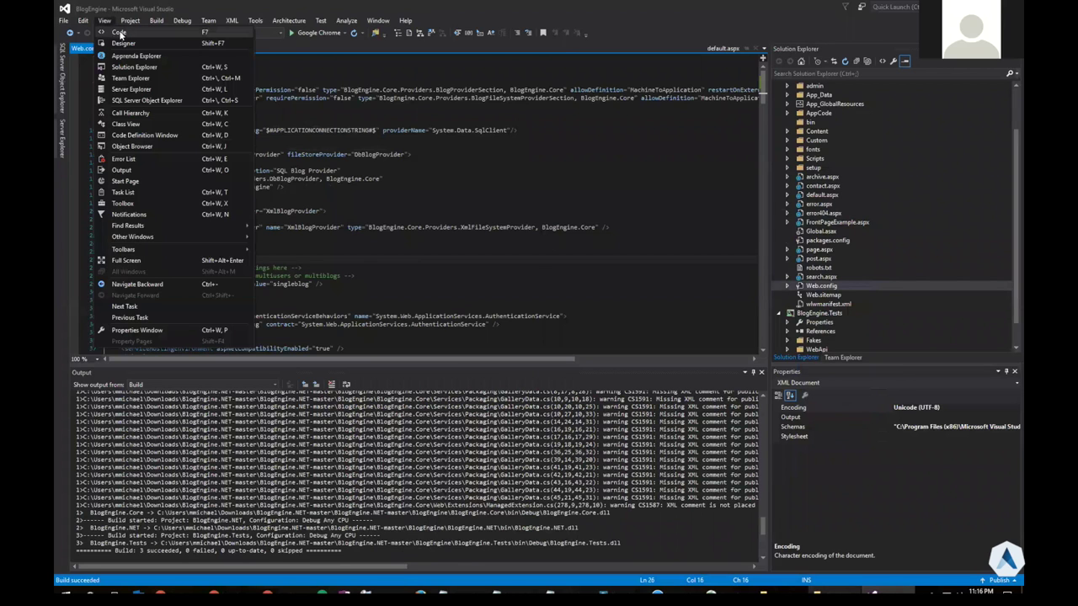
{"action": "left_click", "coordinate": [136, 55]}
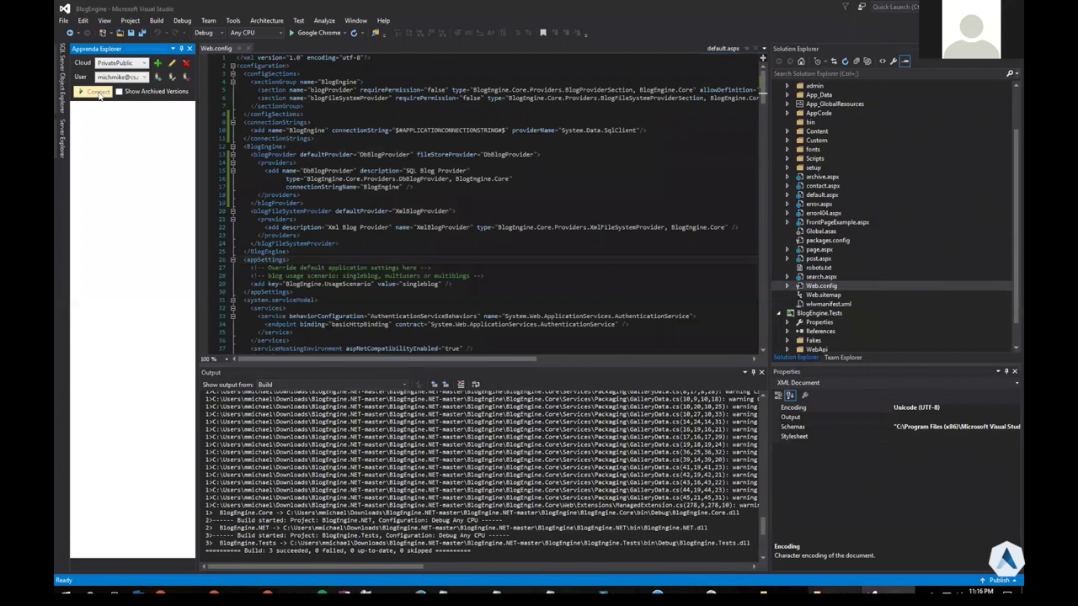
{"action": "left_click", "coordinate": [99, 94]}
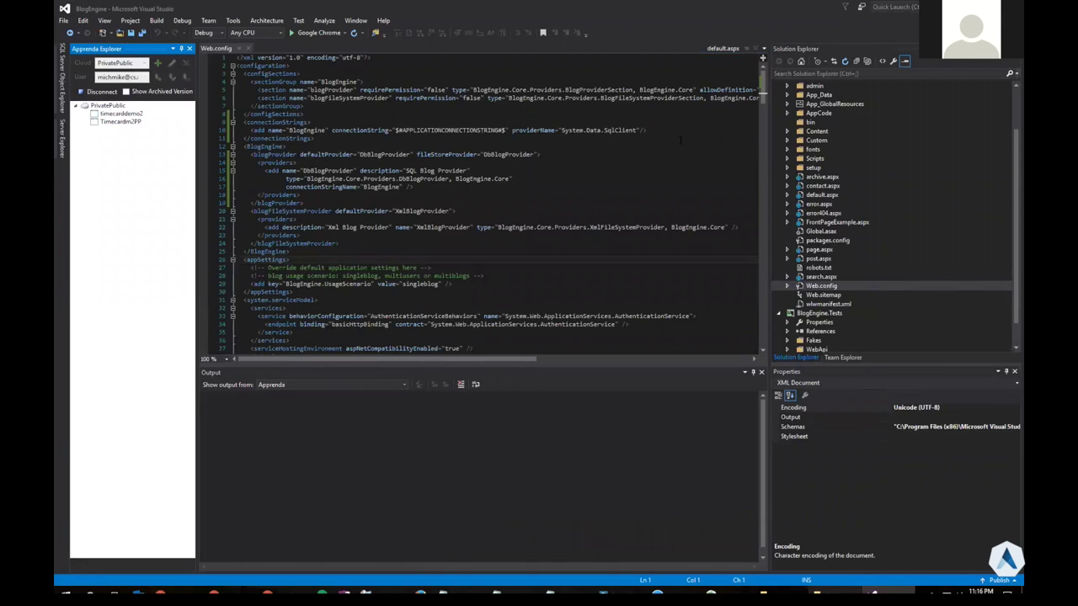
Bring up the Apprenda submenu for Solution 'BlogEngine' in Solution Explorer
{"action": "left_click", "coordinate": [1007, 95]}
{"action": "scroll", "coordinate": [892, 211], "scroll_direction": "up", "scroll_amount": 2}
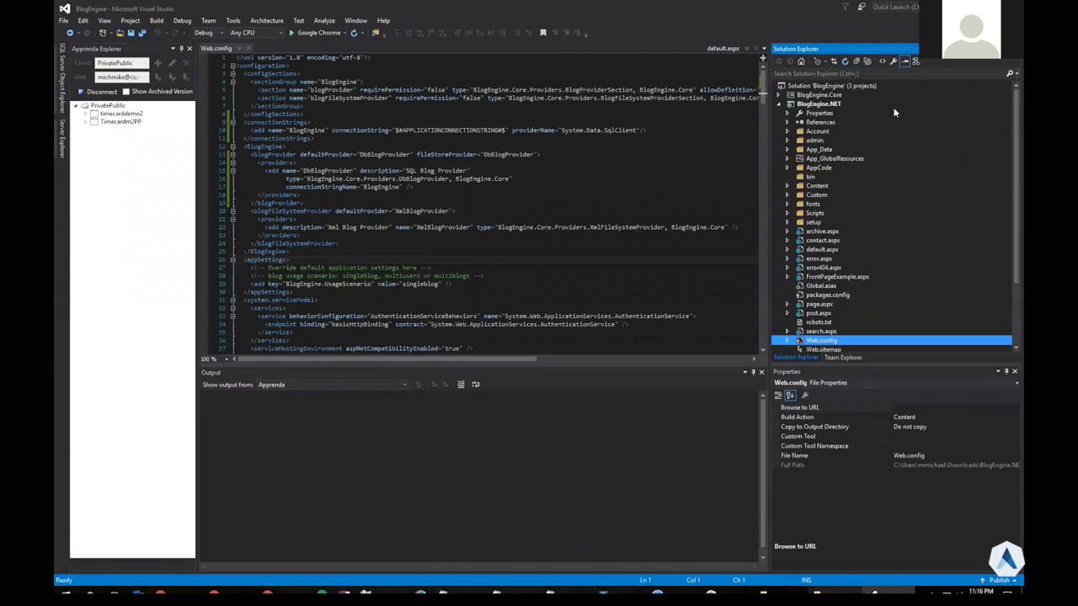
{"action": "left_click", "coordinate": [824, 86]}
{"action": "right_click", "coordinate": [823, 89]}
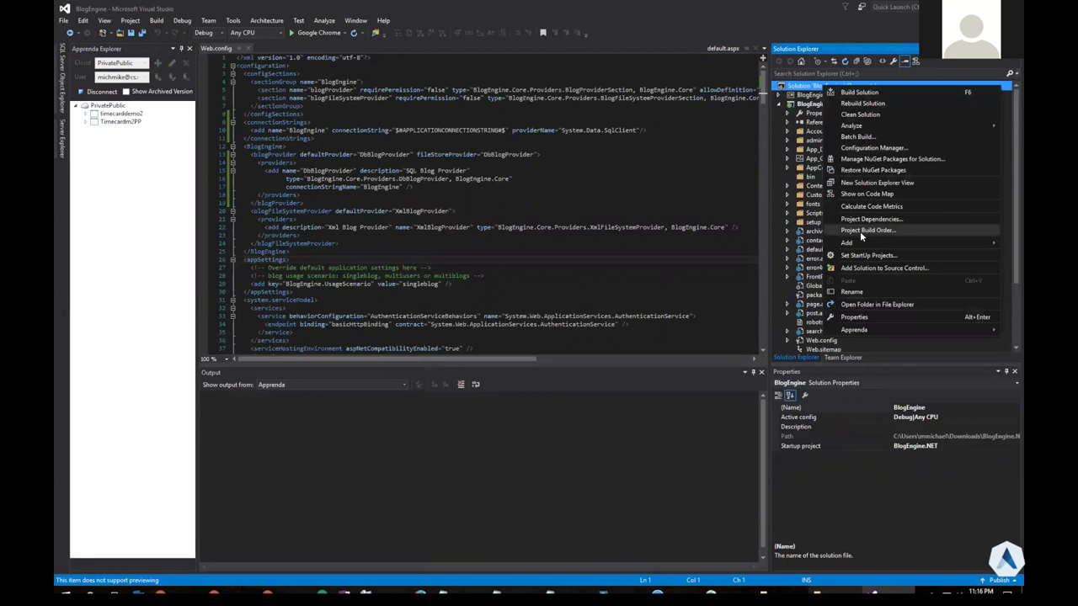
{"action": "mouse_move", "coordinate": [858, 332]}
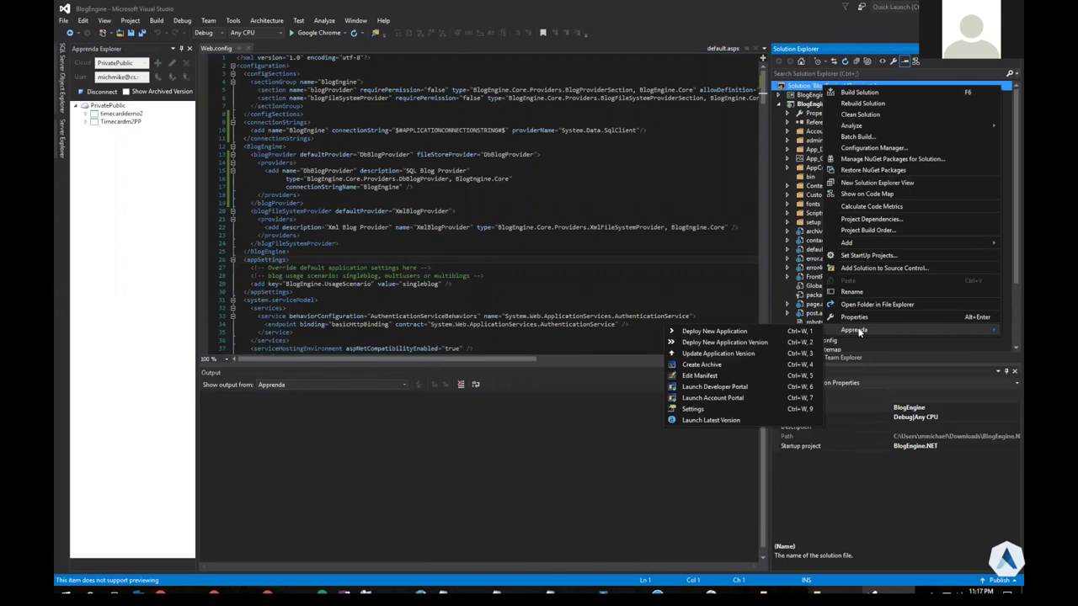
Create the archive with BlogEngine.NET as UI and UI root, using ApplicationProvisioning_Script.sql
{"action": "left_click", "coordinate": [738, 364]}
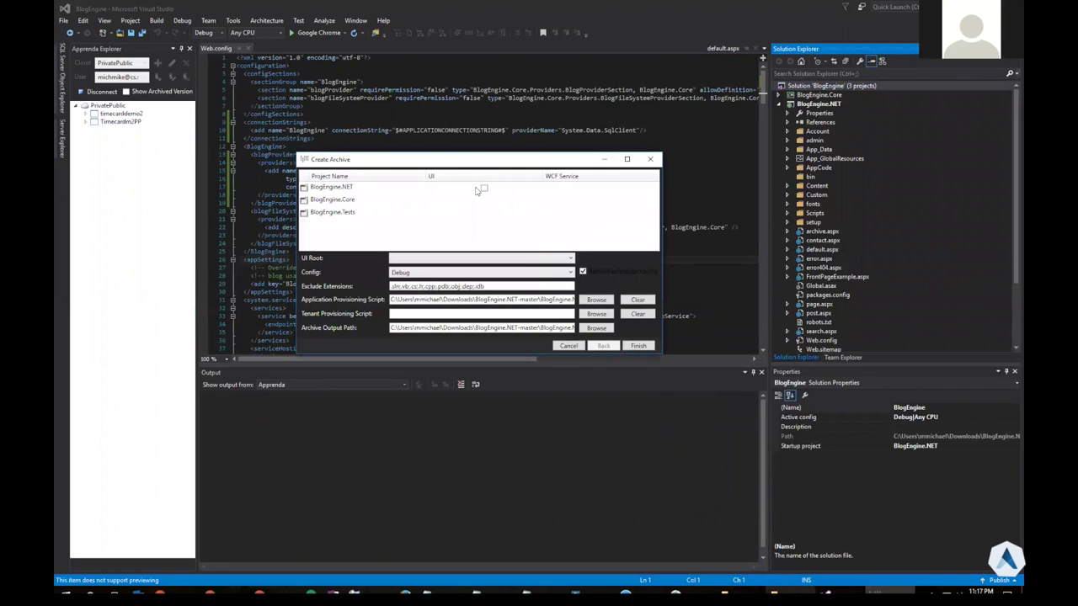
{"action": "left_click", "coordinate": [484, 189]}
{"action": "left_click", "coordinate": [412, 258]}
{"action": "left_click", "coordinate": [426, 269]}
{"action": "double_click", "coordinate": [534, 300]}
{"action": "left_click", "coordinate": [514, 300]}
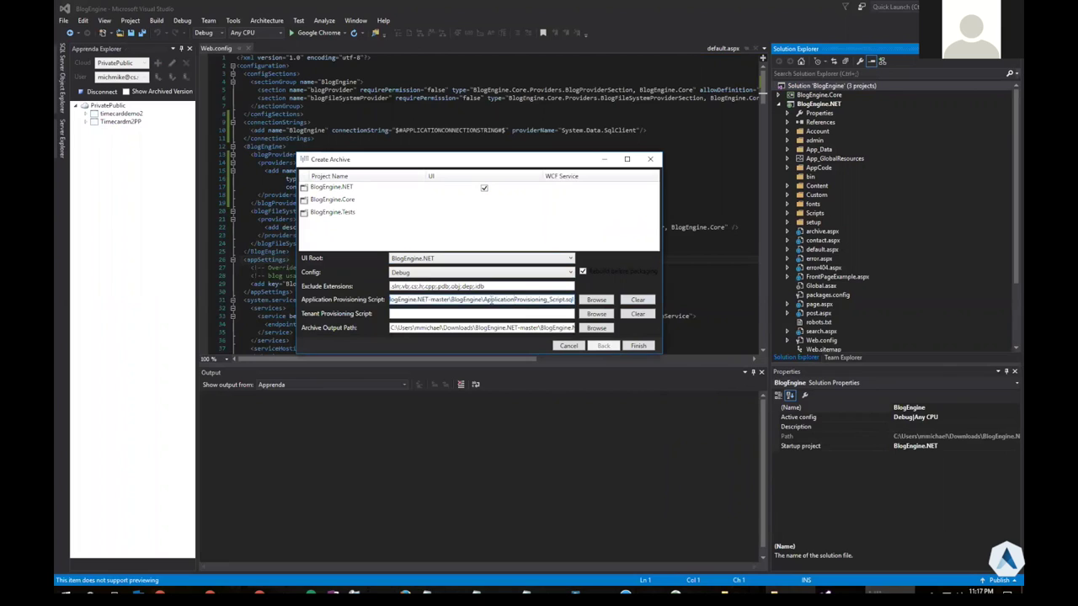
{"action": "left_click_drag", "start_coordinate": [484, 300], "coordinate": [571, 300]}
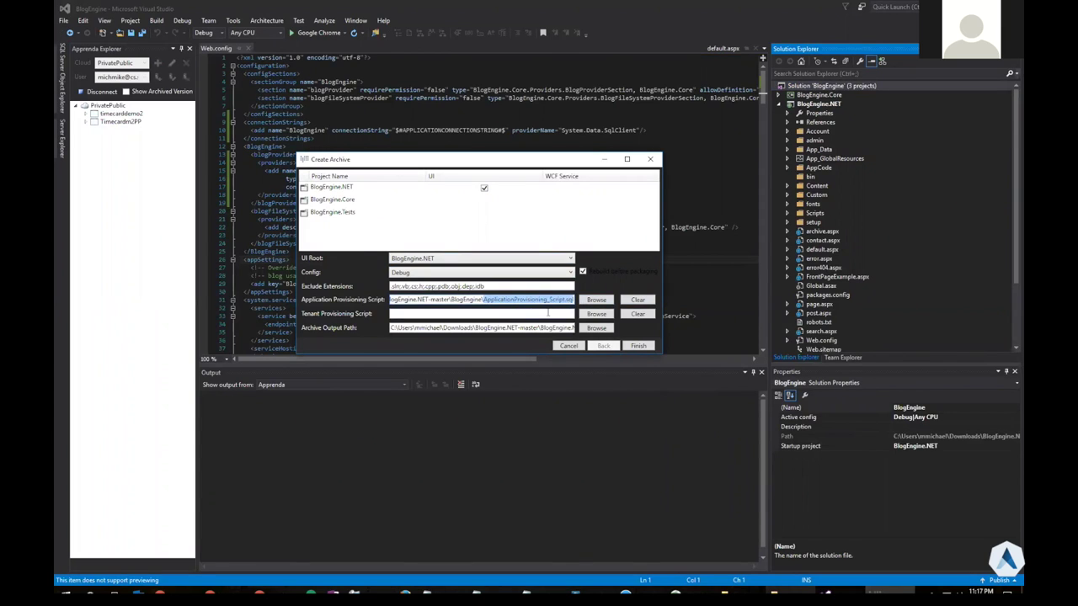
{"action": "left_click", "coordinate": [638, 347]}
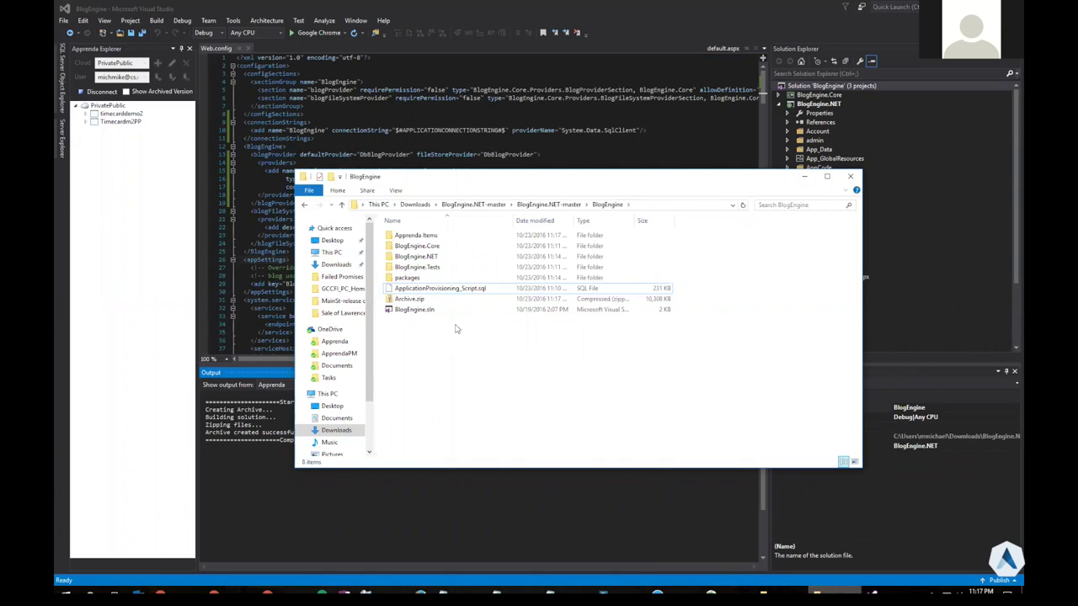
Open Archive.zip and browse the site files under interfaces\root
{"action": "double_click", "coordinate": [423, 301]}
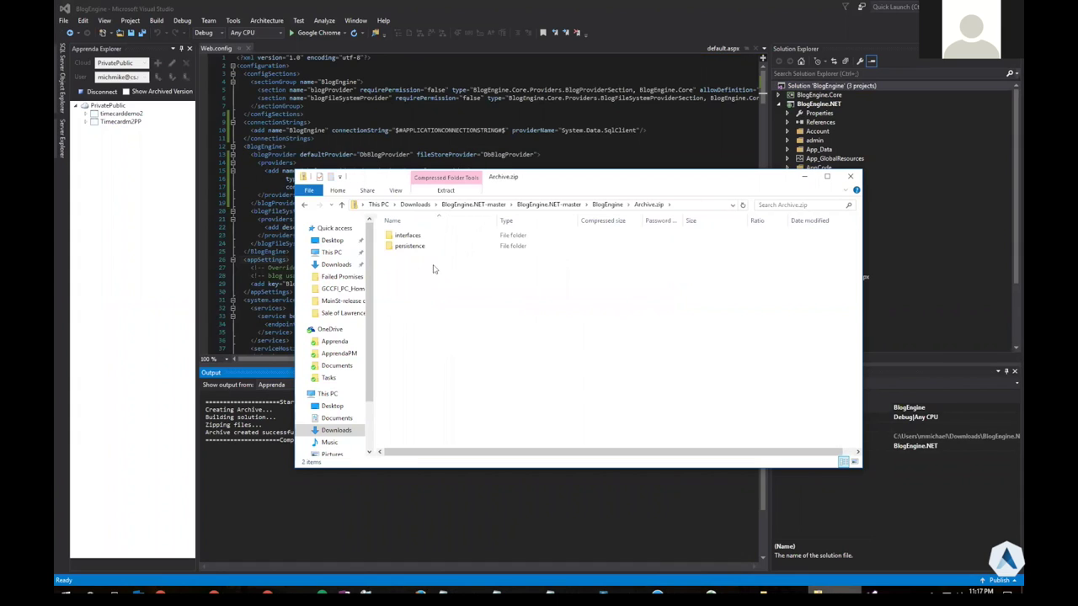
{"action": "left_click", "coordinate": [427, 238]}
{"action": "double_click", "coordinate": [427, 238]}
{"action": "double_click", "coordinate": [421, 236]}
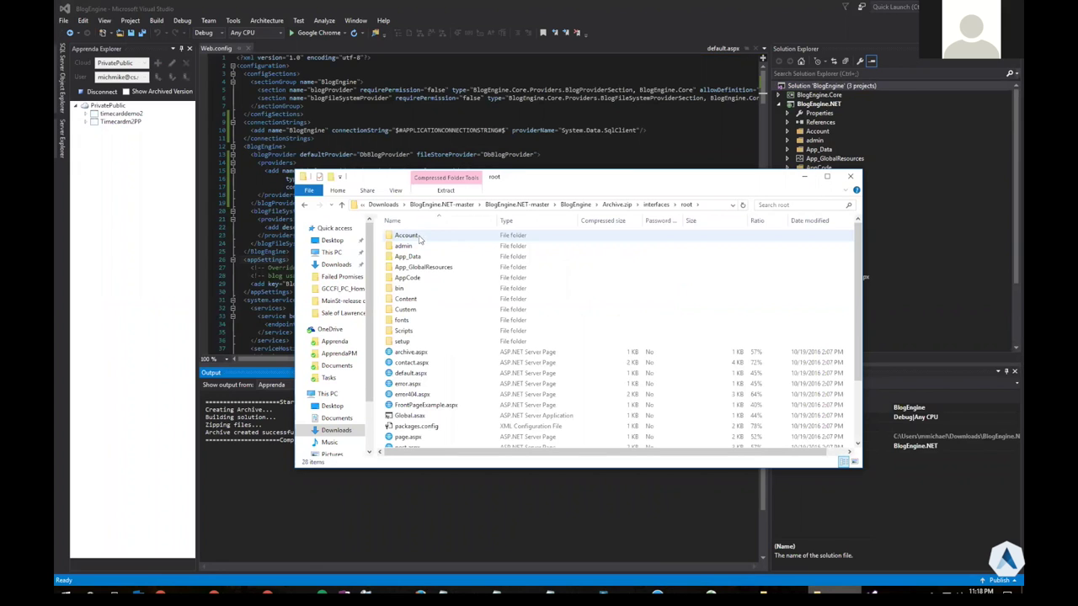
{"action": "left_click_drag", "start_coordinate": [855, 315], "coordinate": [854, 371]}
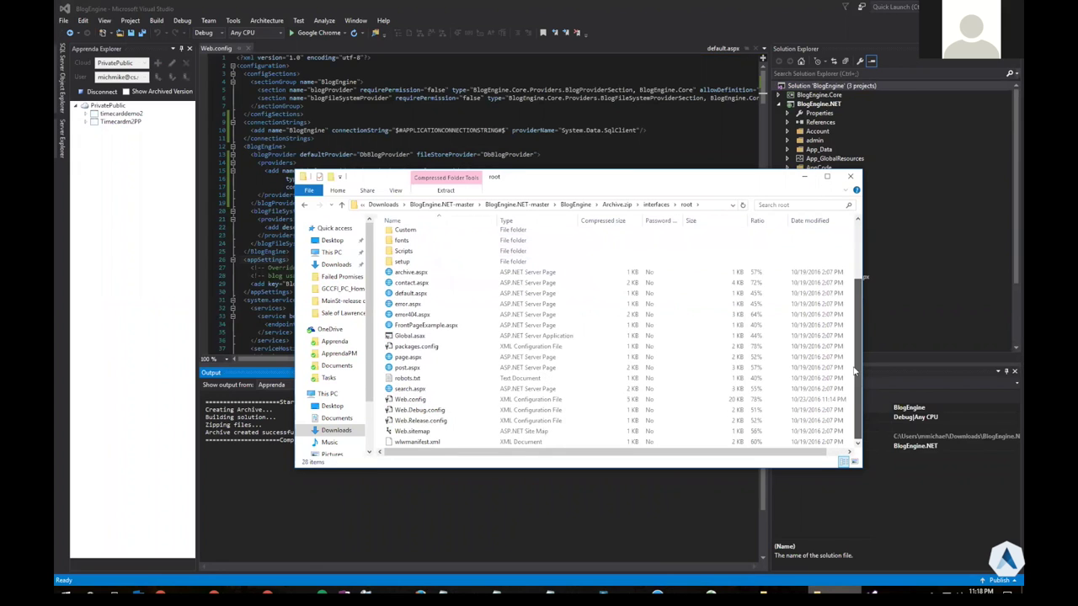
Check persistence\Scripts for ApplicationProvisioning_Script.sql, then return to the BlogEngine folder
{"action": "key", "text": "BackSpace"}
{"action": "key", "text": "BackSpace"}
{"action": "double_click", "coordinate": [421, 247]}
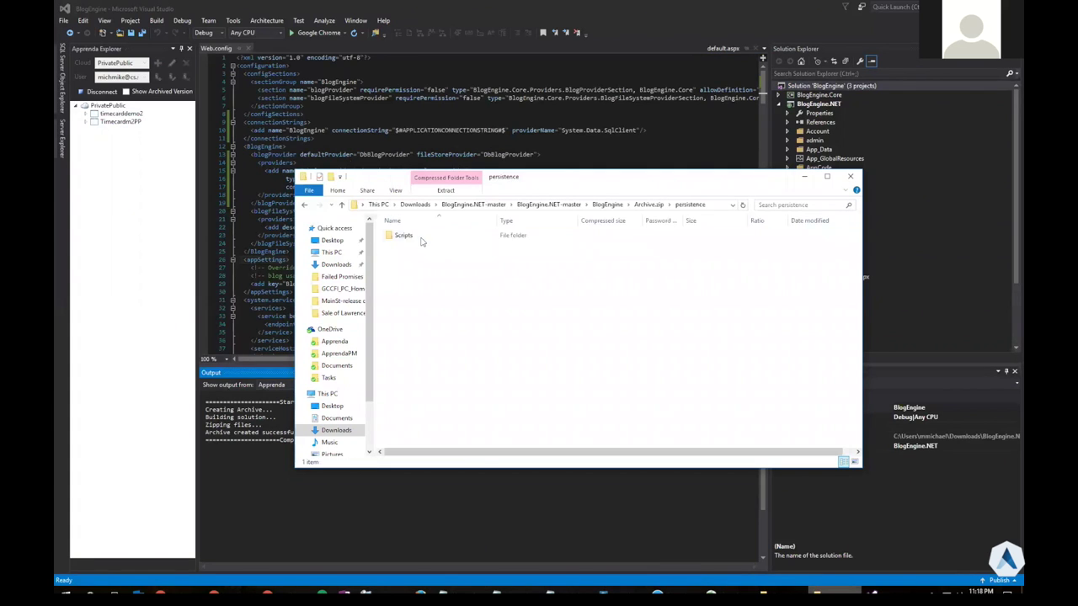
{"action": "double_click", "coordinate": [413, 237]}
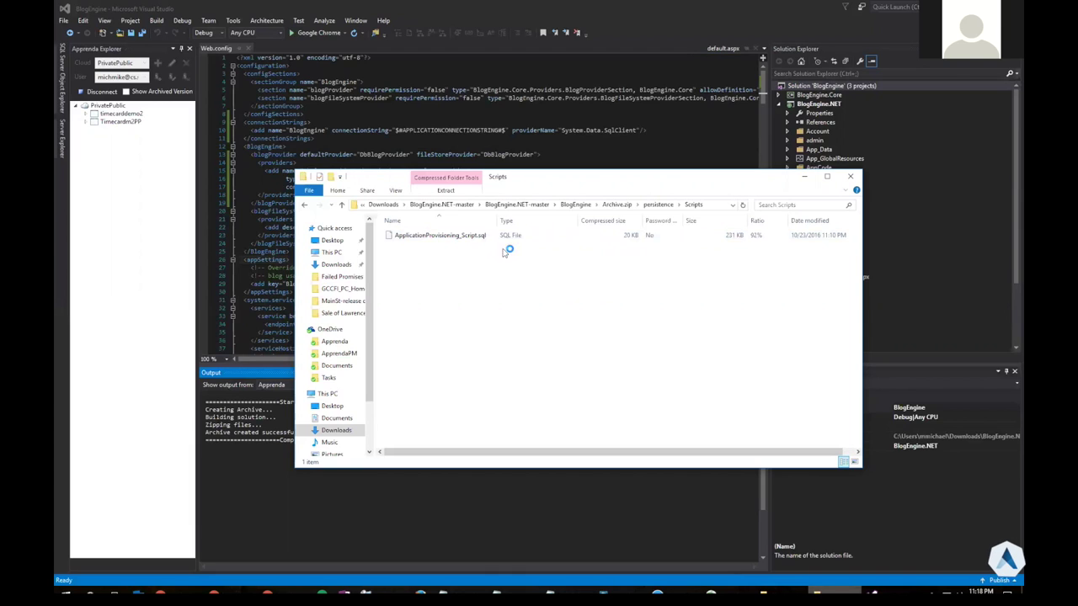
{"action": "left_click", "coordinate": [603, 206]}
{"action": "left_click", "coordinate": [603, 205]}
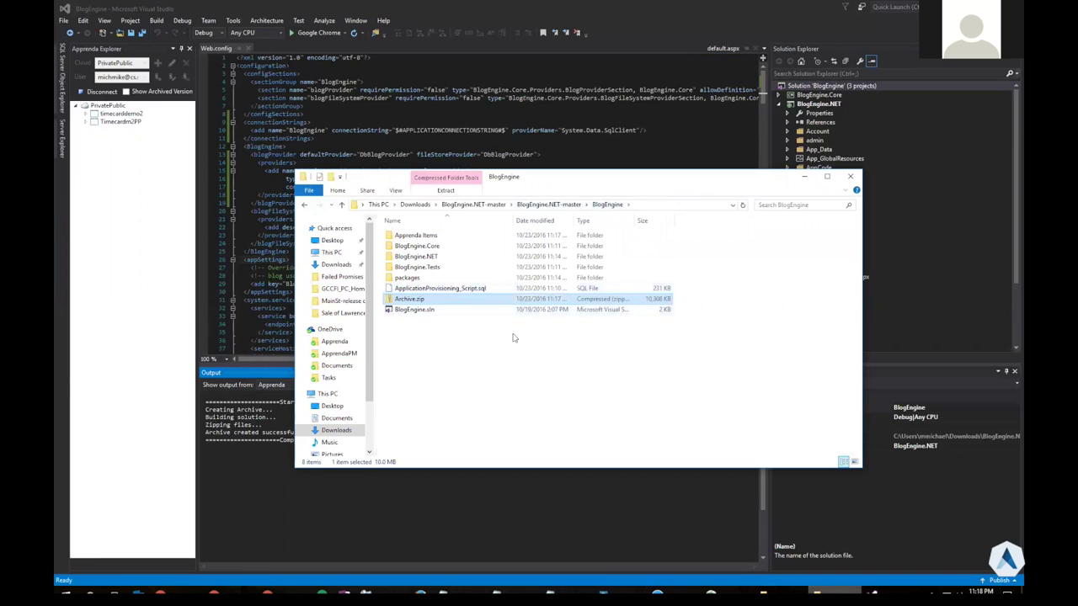
{"action": "left_click", "coordinate": [513, 337]}
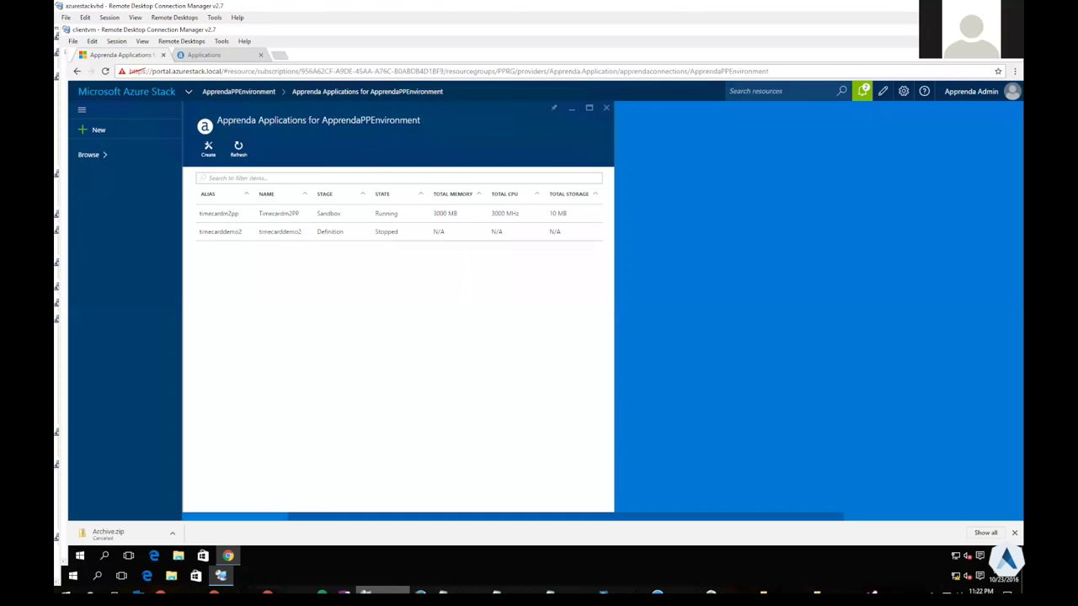
Create application blogengdemo with description 'A .net blogengine sample app' and the pasted Archive.zip URL
{"action": "left_click", "coordinate": [208, 149]}
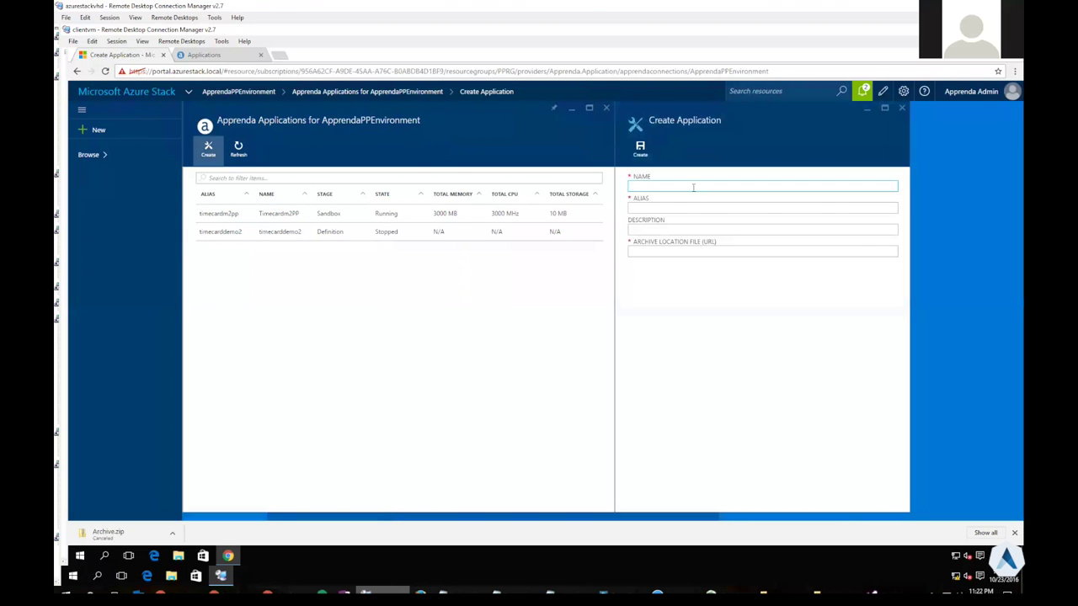
{"action": "type", "text": "blognen"}
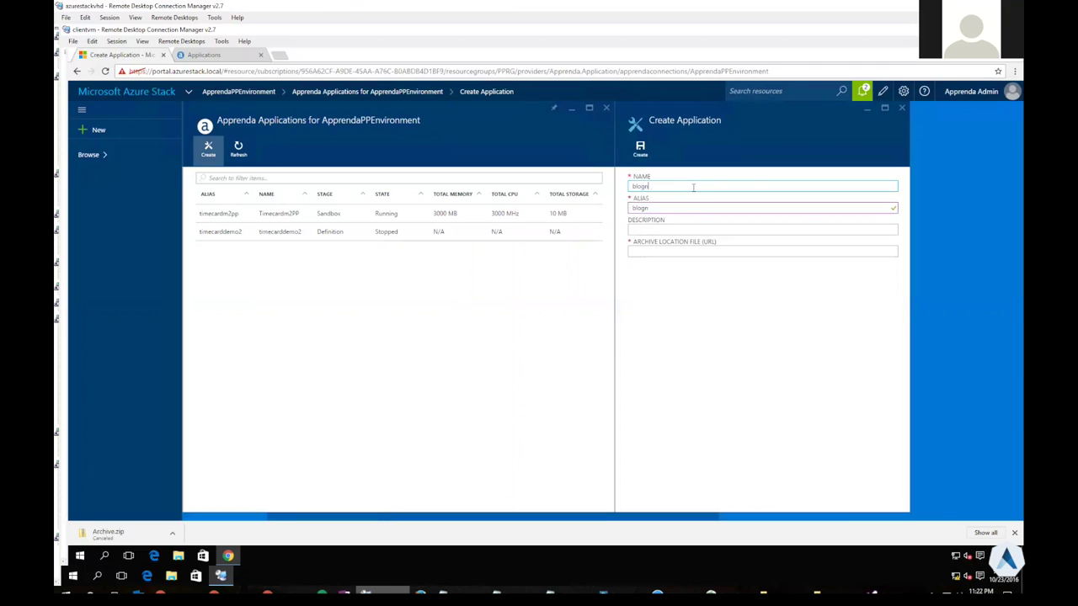
{"action": "key", "text": "BackSpace"}
{"action": "key", "text": "BackSpace"}
{"action": "key", "text": "BackSpace"}
{"action": "type", "text": "engdemo"}
{"action": "left_click", "coordinate": [689, 229]}
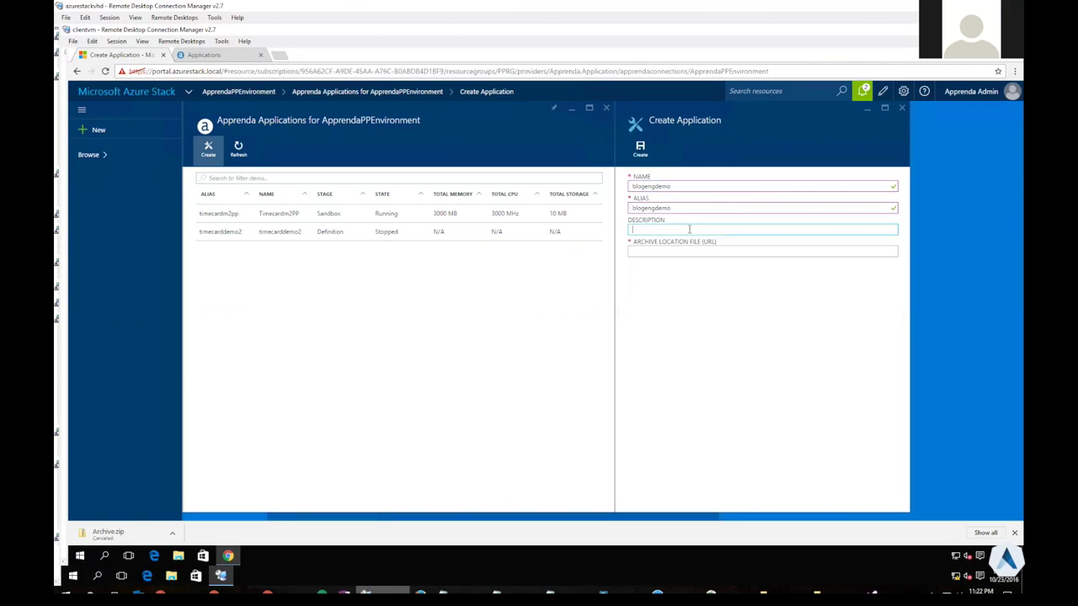
{"action": "type", "text": "A .net blogengine sample app"}
{"action": "left_click", "coordinate": [701, 250]}
{"action": "type", "text": "https://90portalvhds0nwlcyfzjk.blob.core.windows.net/vhds/Archive.zip"}
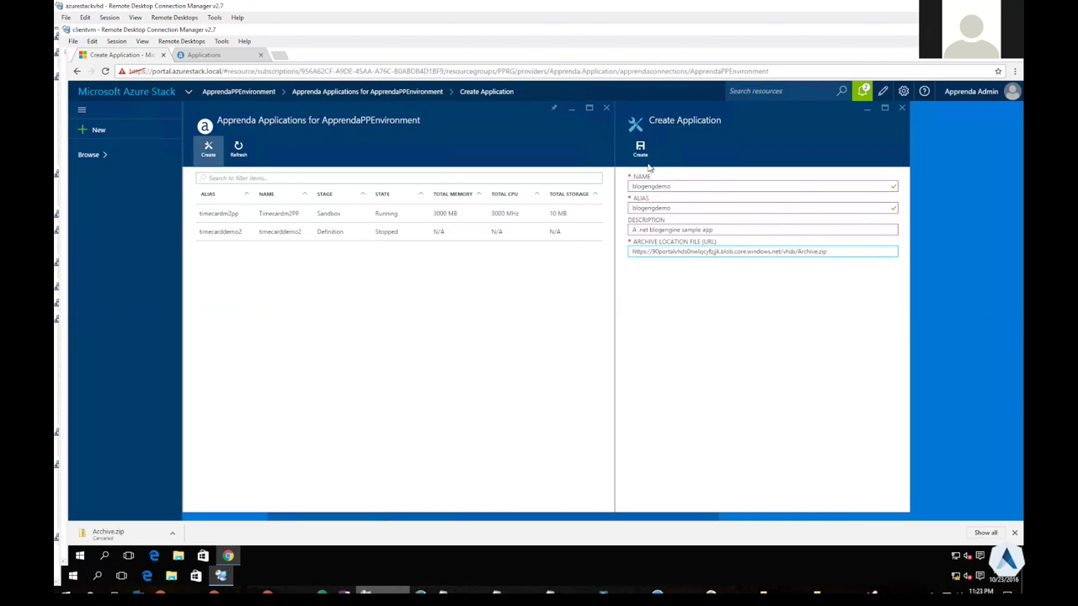
{"action": "left_click", "coordinate": [641, 156]}
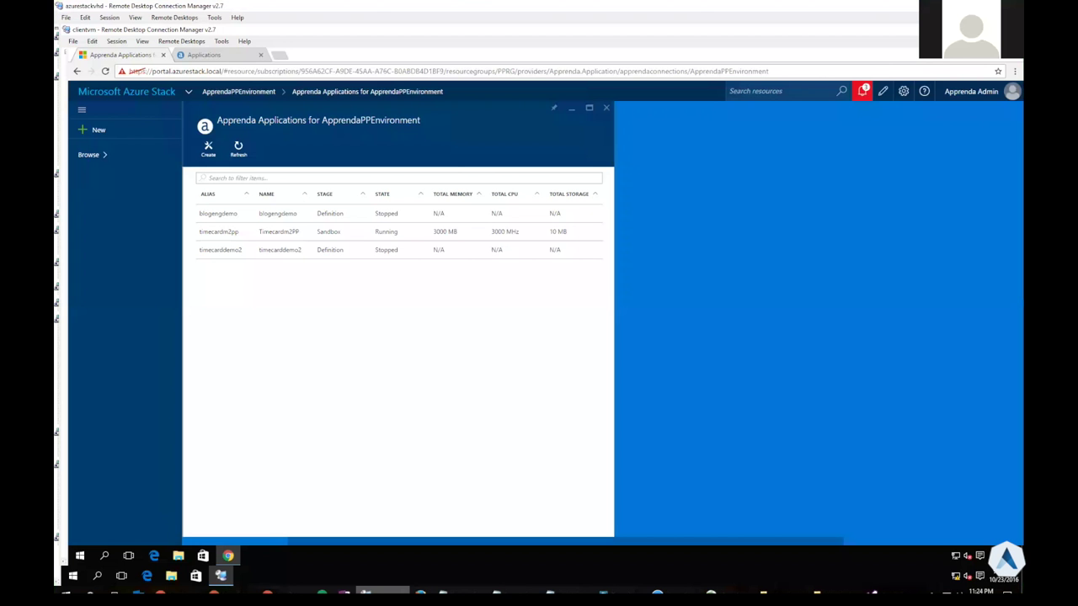
Set blogengdemo's User Access Model to Authenticated in its User Settings
{"action": "left_click", "coordinate": [262, 219]}
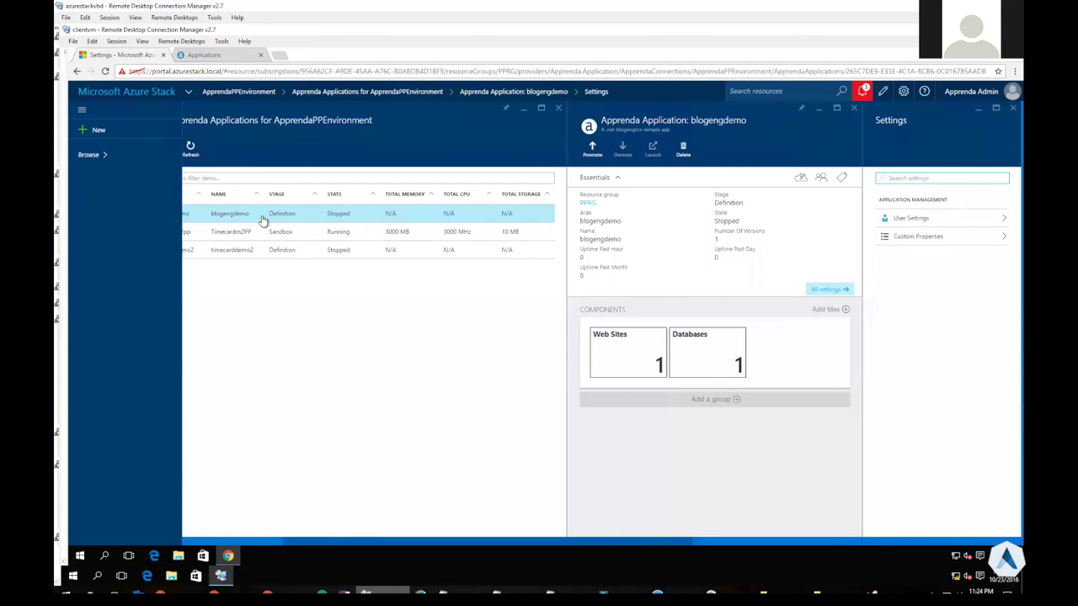
{"action": "left_click", "coordinate": [913, 221]}
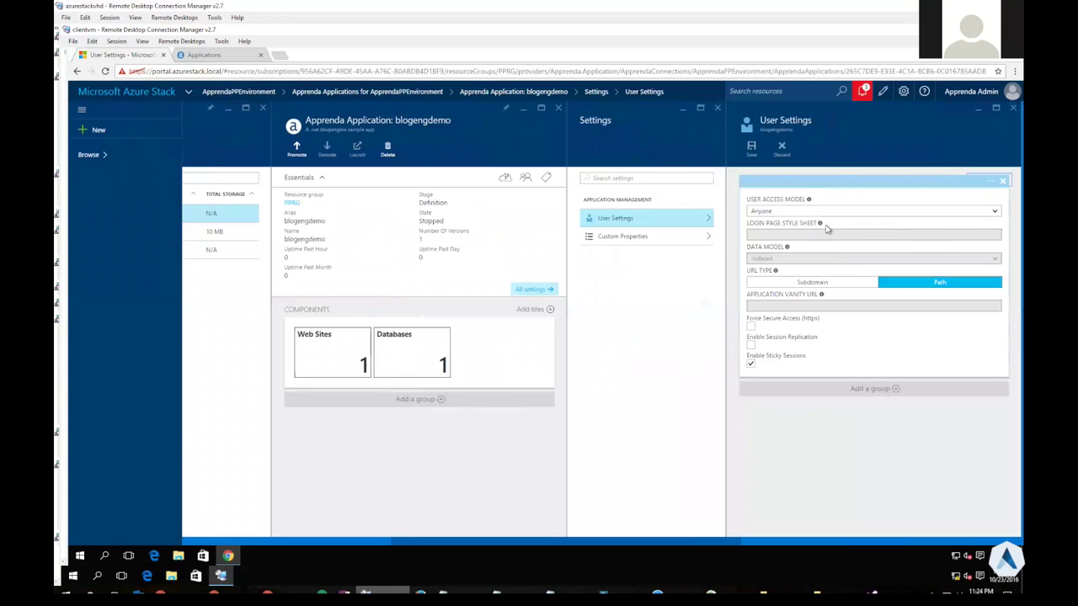
{"action": "left_click", "coordinate": [776, 212]}
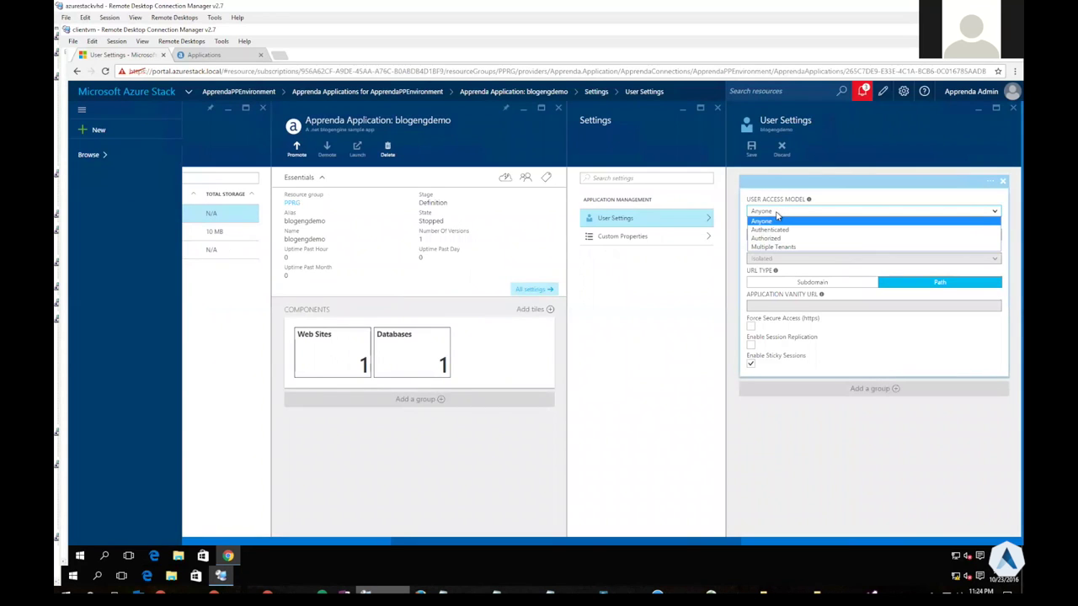
{"action": "left_click", "coordinate": [785, 231]}
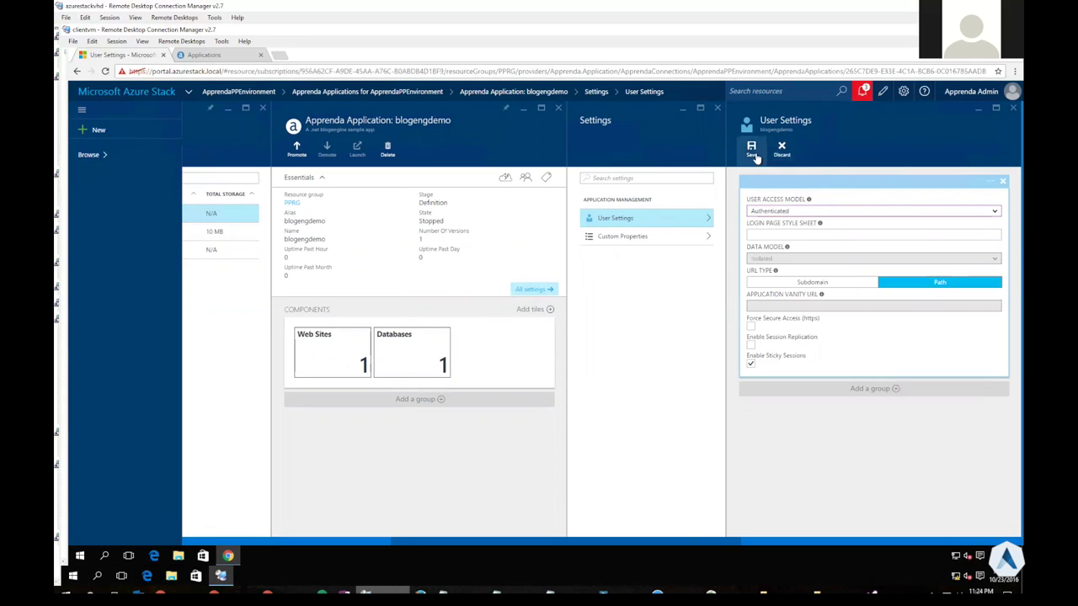
{"action": "left_click", "coordinate": [847, 213]}
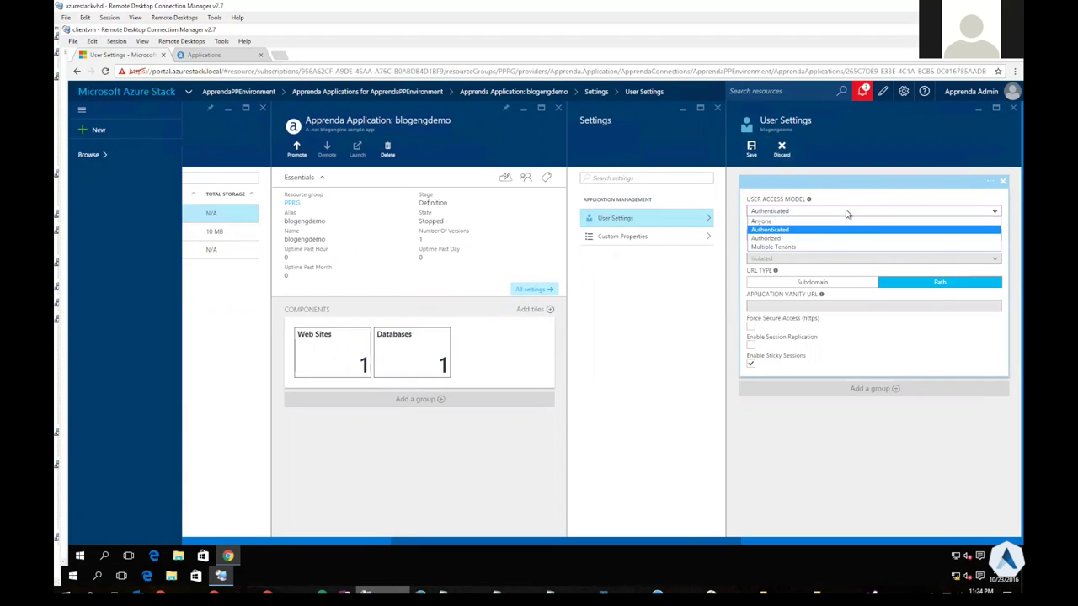
{"action": "left_click", "coordinate": [847, 213]}
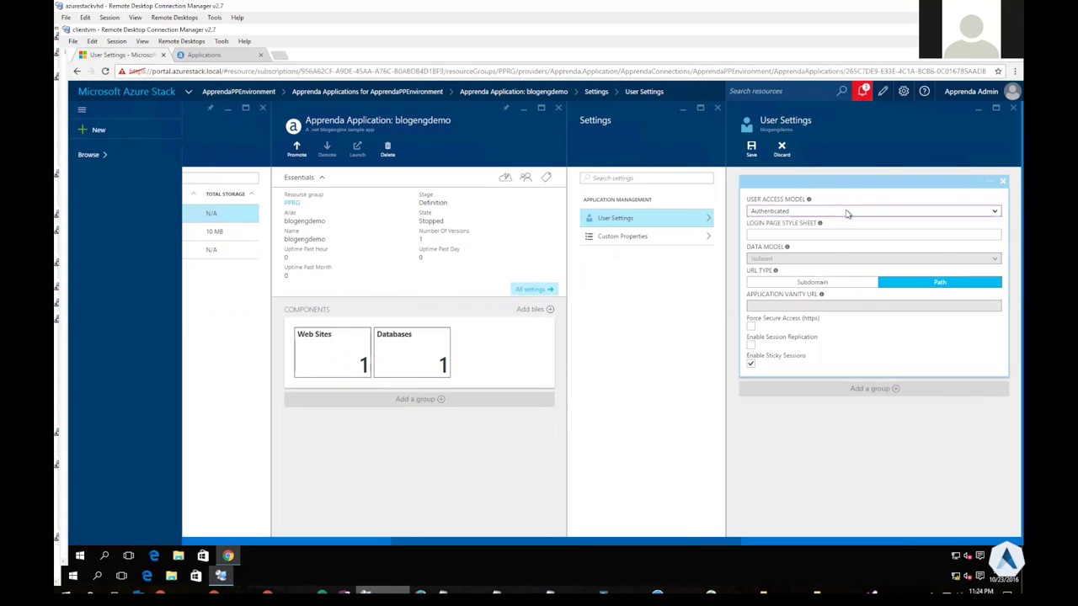
Save the user settings, then promote blogengdemo and confirm with Yes
{"action": "left_click", "coordinate": [753, 157]}
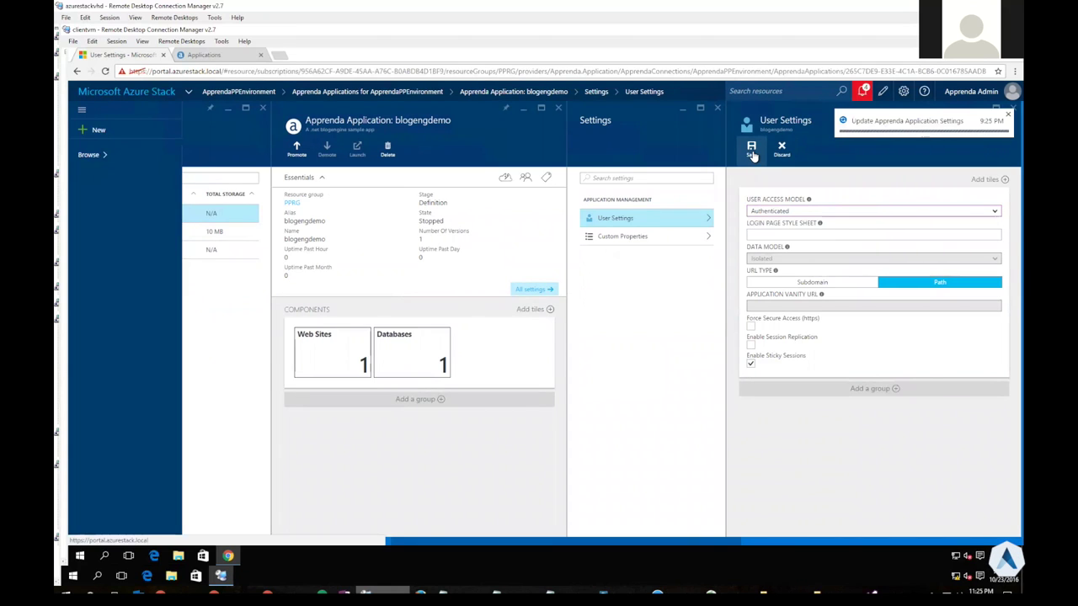
{"action": "left_click", "coordinate": [1008, 118]}
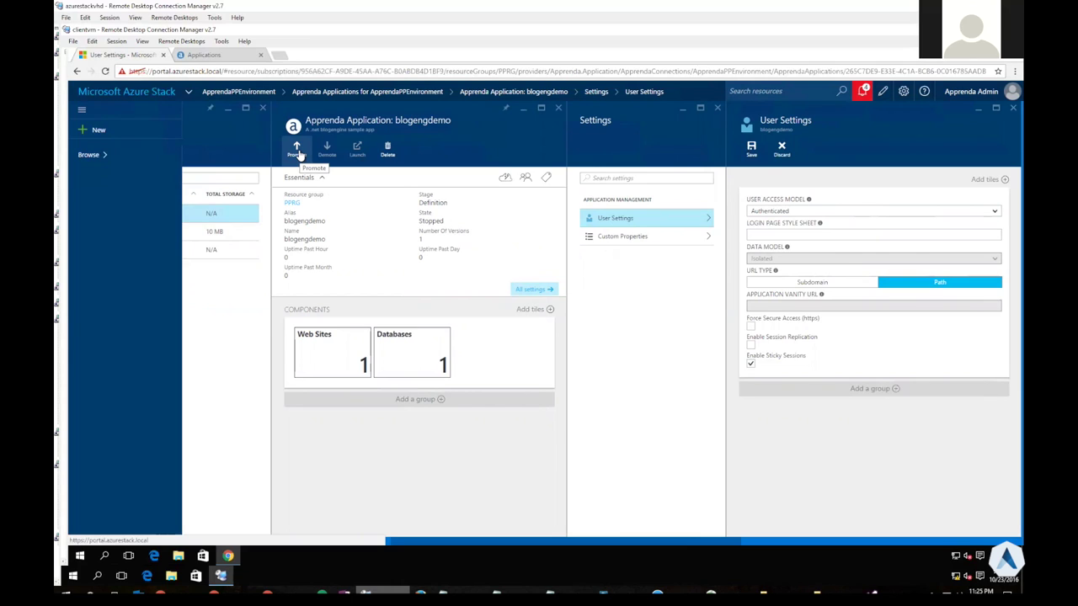
{"action": "left_click", "coordinate": [297, 152]}
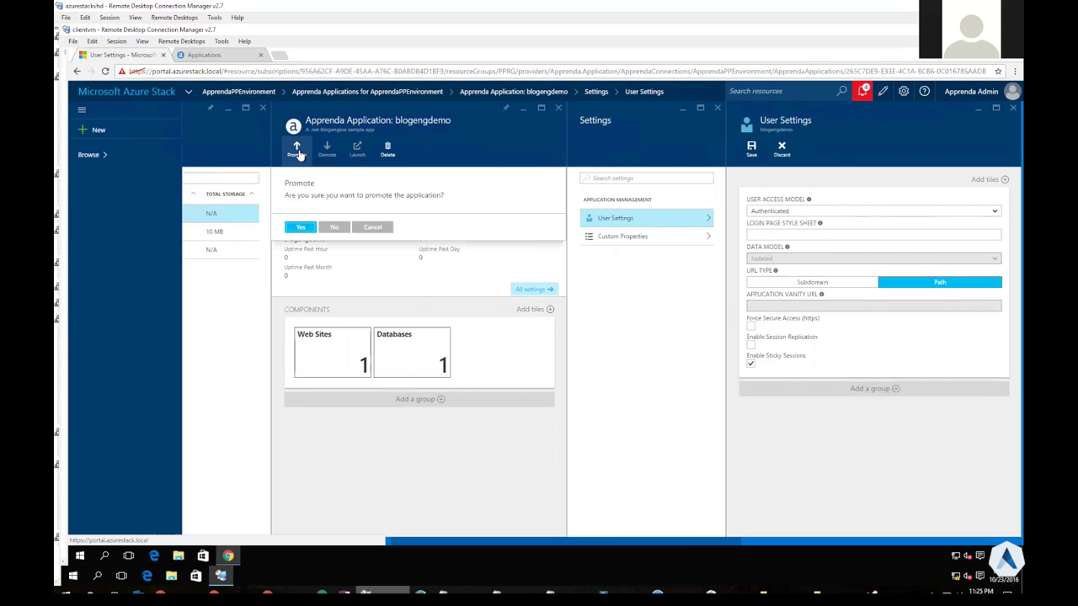
{"action": "left_click", "coordinate": [301, 228]}
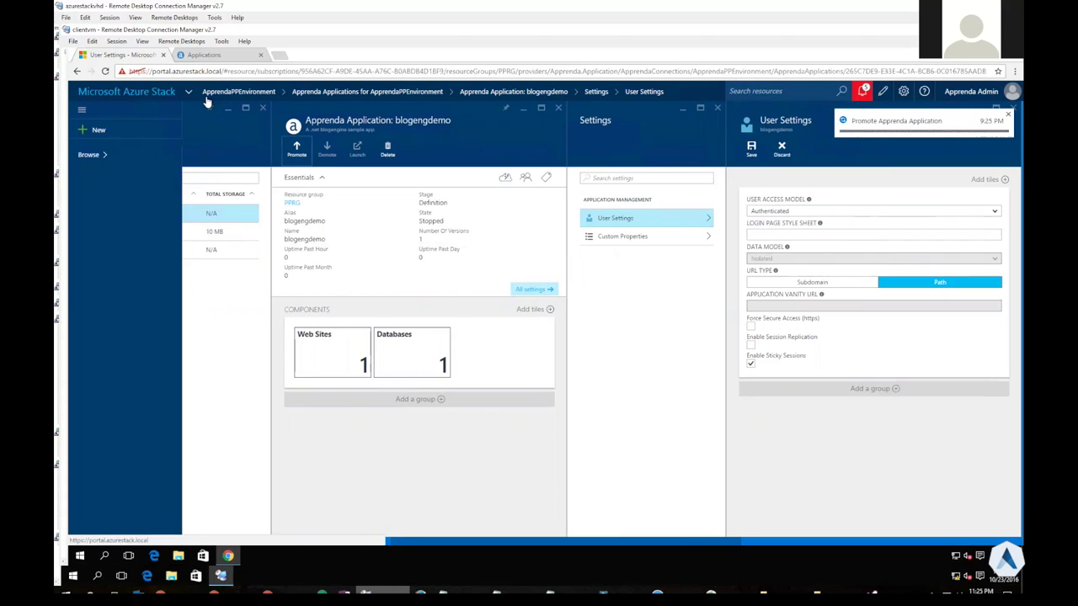
Refresh the Apprenda applications list and open blogengdemo's Promotion Progress page, at 66%
{"action": "left_click", "coordinate": [218, 56]}
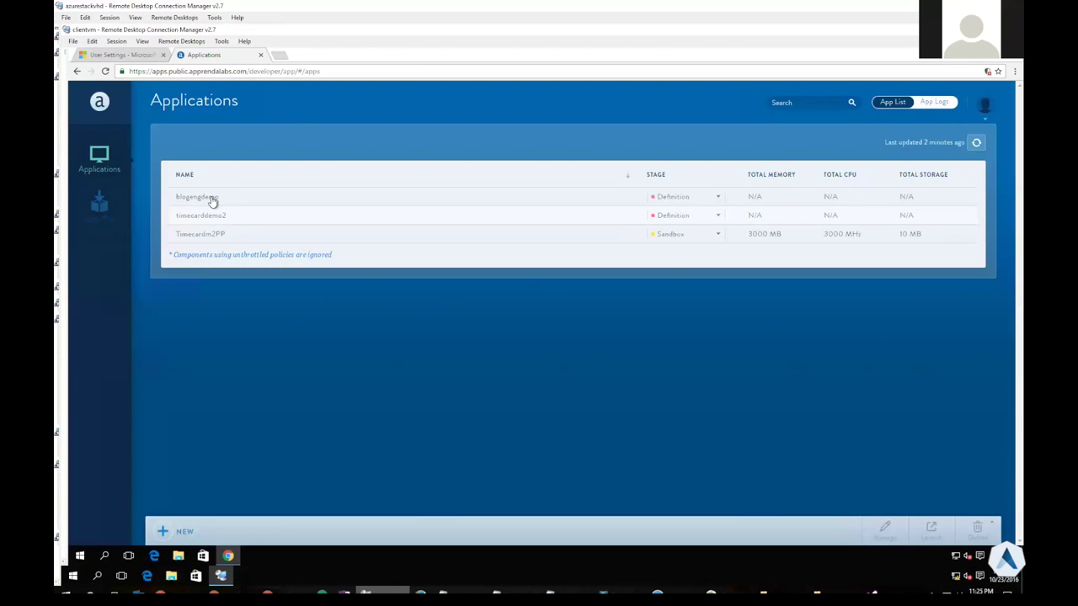
{"action": "left_click", "coordinate": [977, 145]}
{"action": "left_click", "coordinate": [204, 199]}
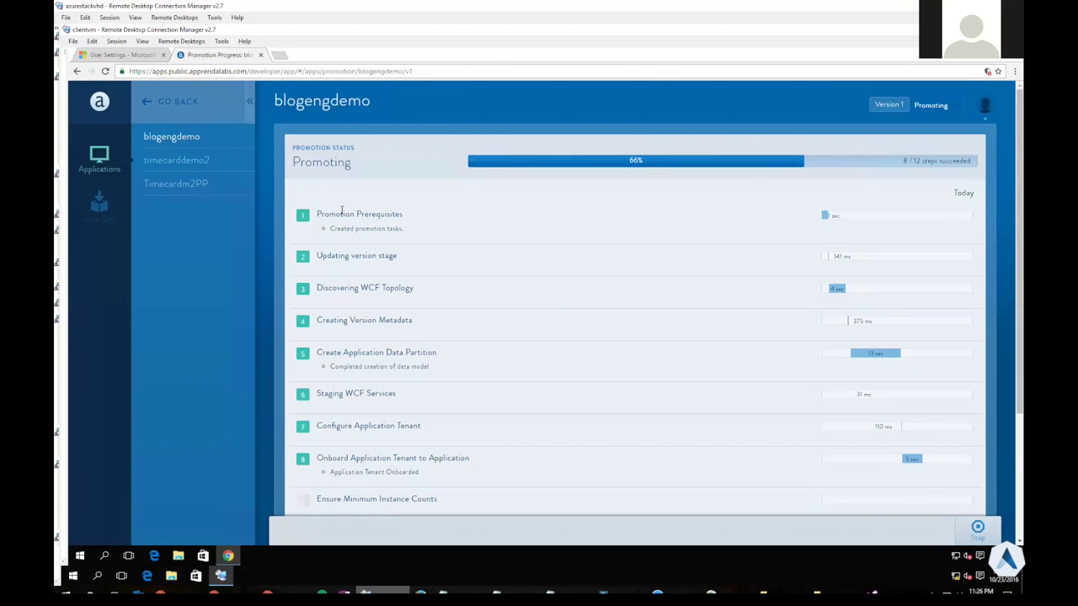
{"action": "key", "text": "ctrl+shift+Tab"}
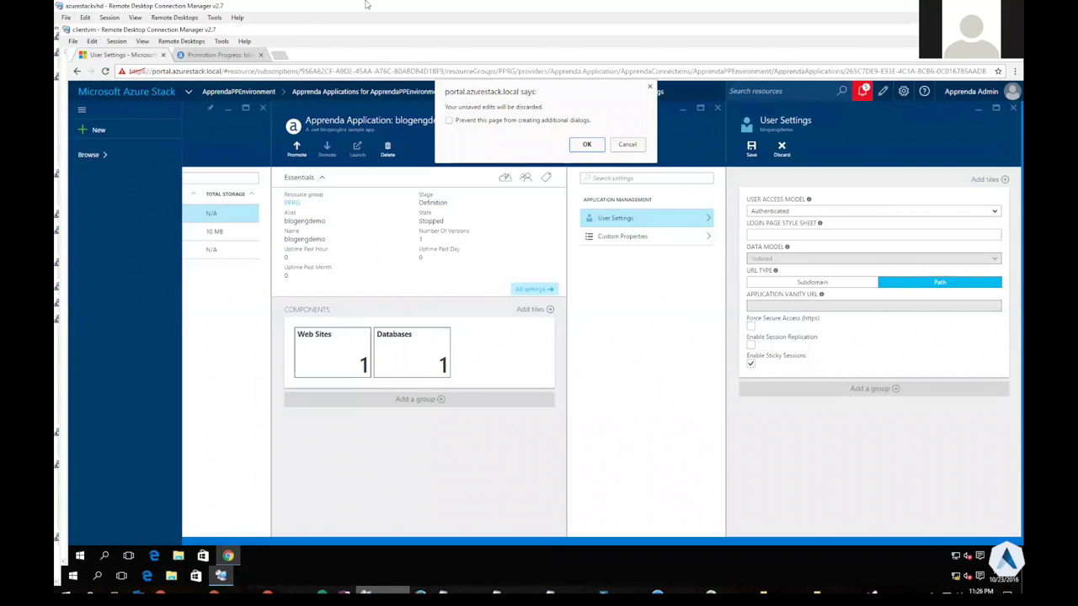
Refresh the Azure Stack applications list and open blogengdemo's blade, showing Sandbox and Running
{"action": "left_click", "coordinate": [628, 145]}
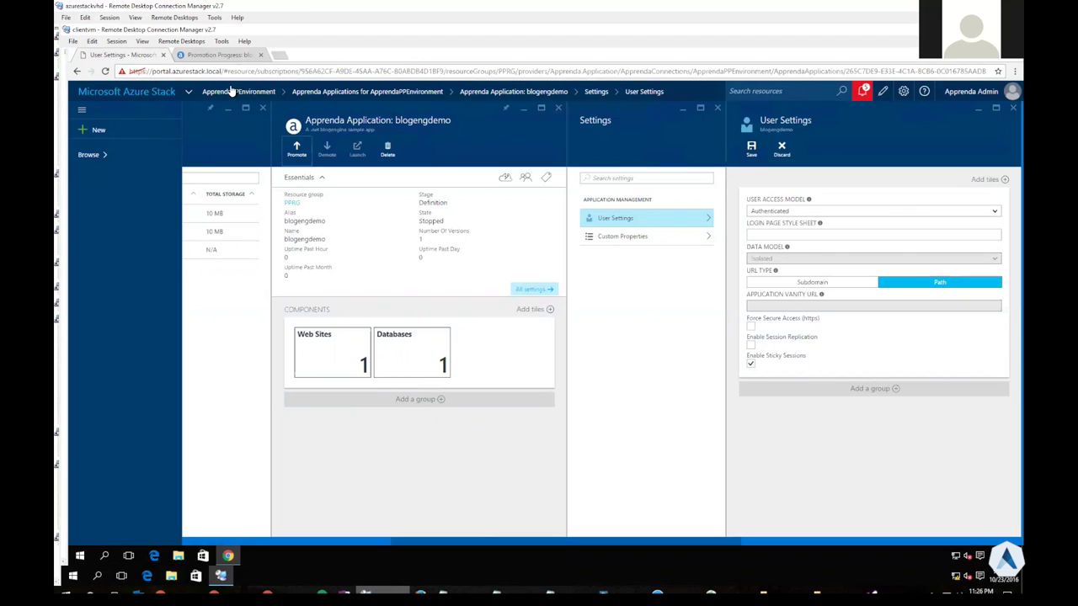
{"action": "left_click", "coordinate": [217, 54]}
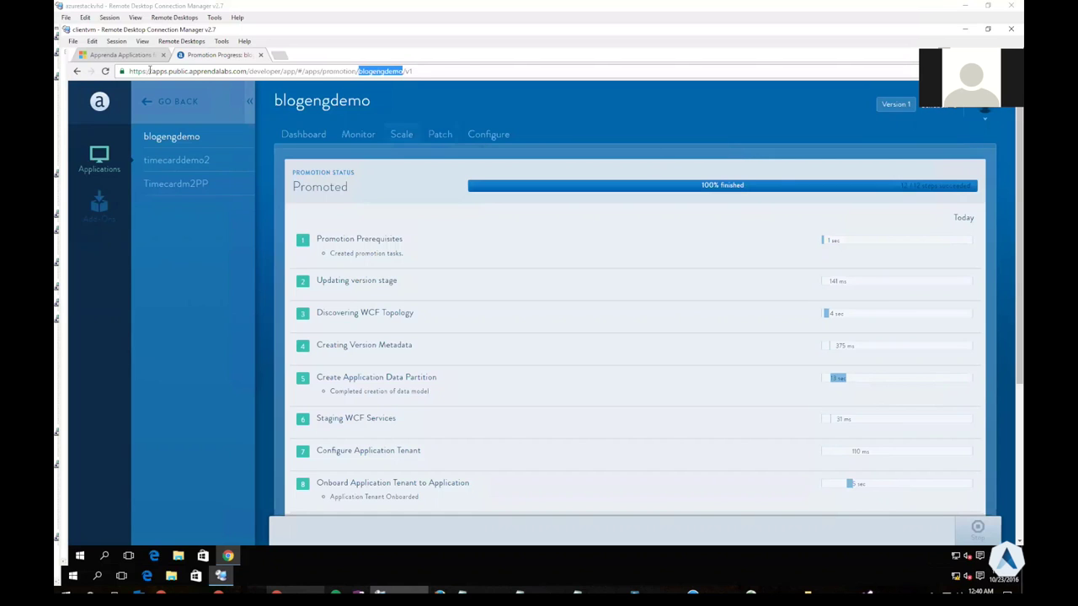
{"action": "left_click", "coordinate": [133, 58]}
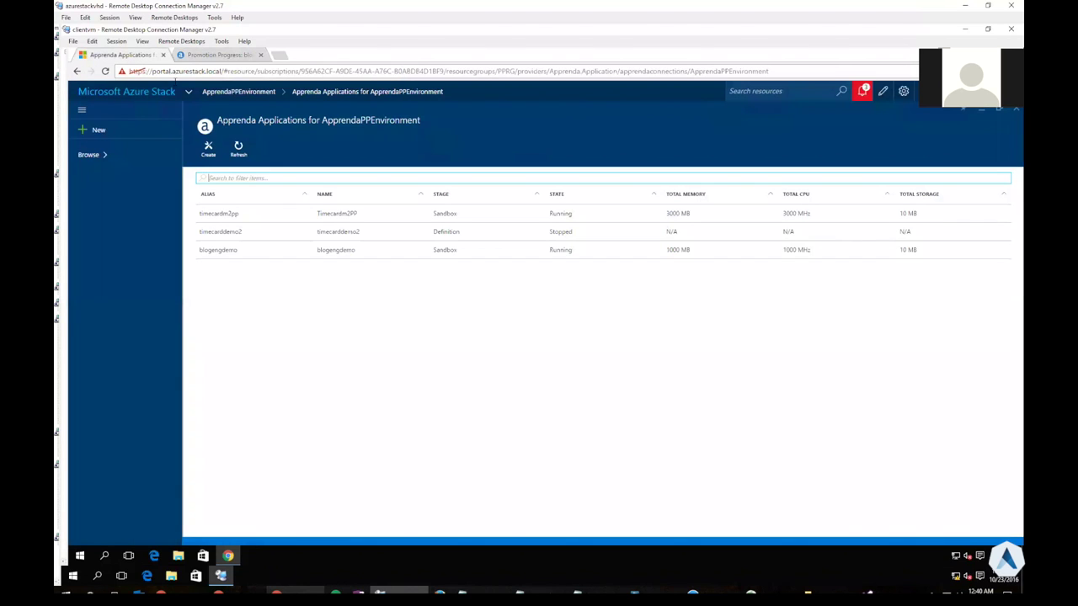
{"action": "left_click", "coordinate": [238, 150]}
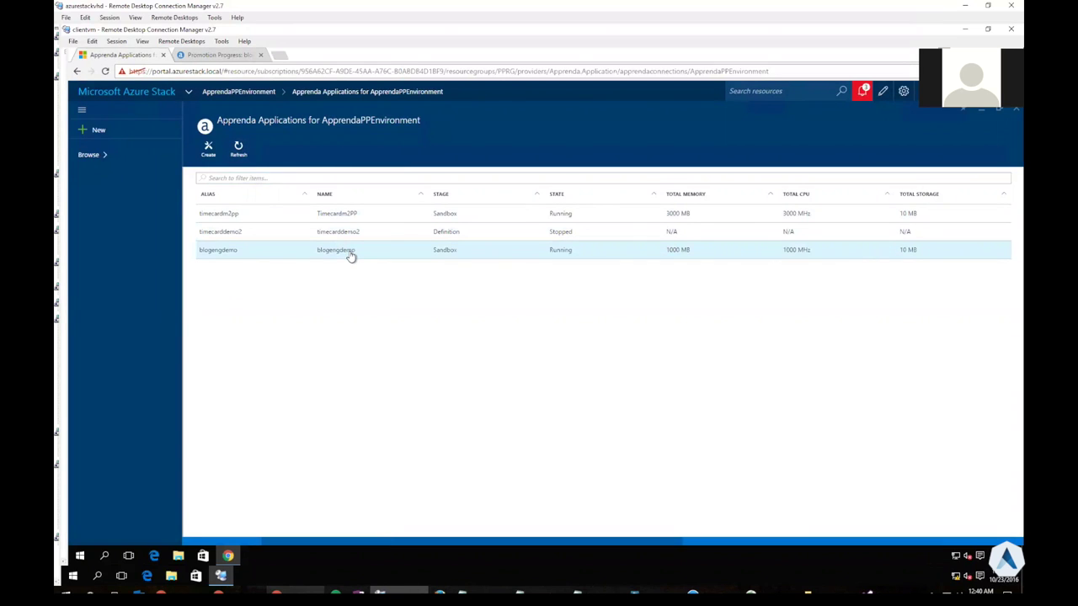
{"action": "left_click", "coordinate": [351, 256]}
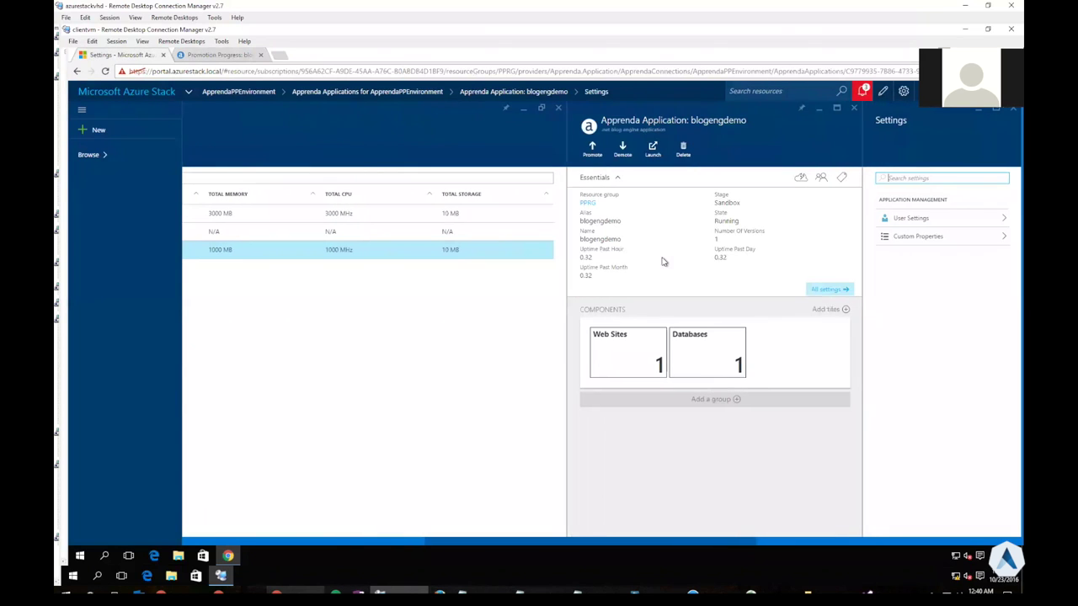
Launch the blogengdemo blog and search it for the word 'advantage'
{"action": "left_click", "coordinate": [652, 151]}
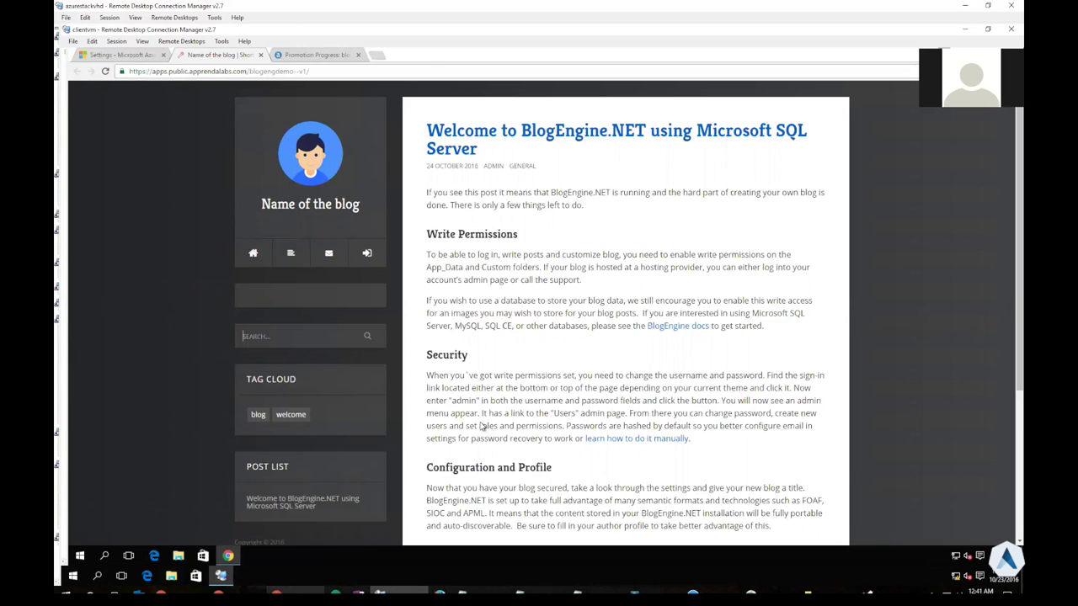
{"action": "scroll", "coordinate": [493, 433], "scroll_direction": "down", "scroll_amount": 1}
{"action": "double_click", "coordinate": [583, 477]}
{"action": "key", "text": "ctrl+c"}
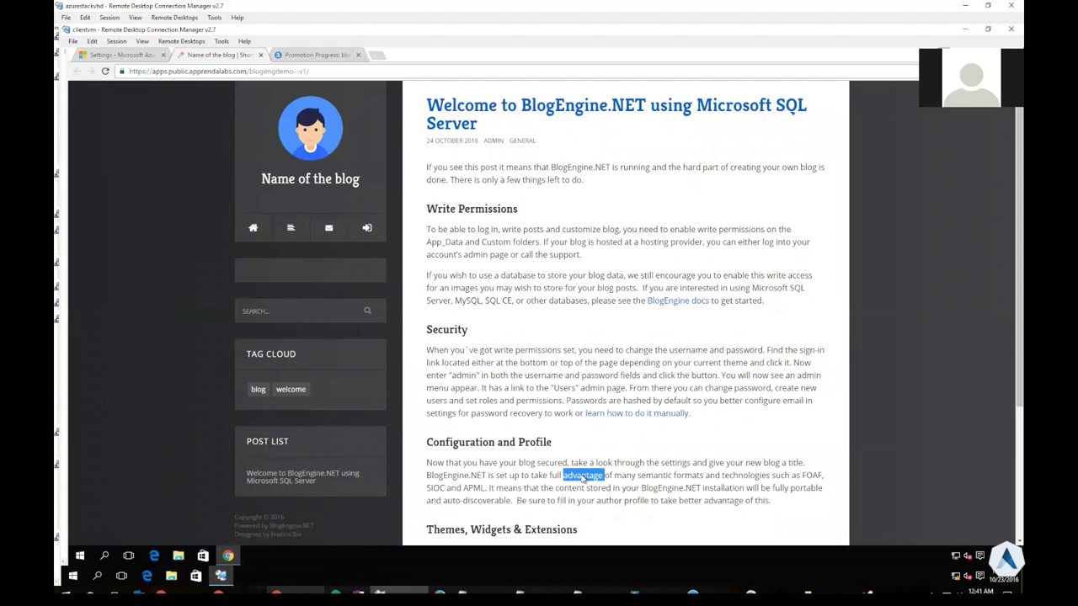
{"action": "left_click", "coordinate": [301, 312]}
{"action": "key", "text": "ctrl+v"}
{"action": "key", "text": "Return"}
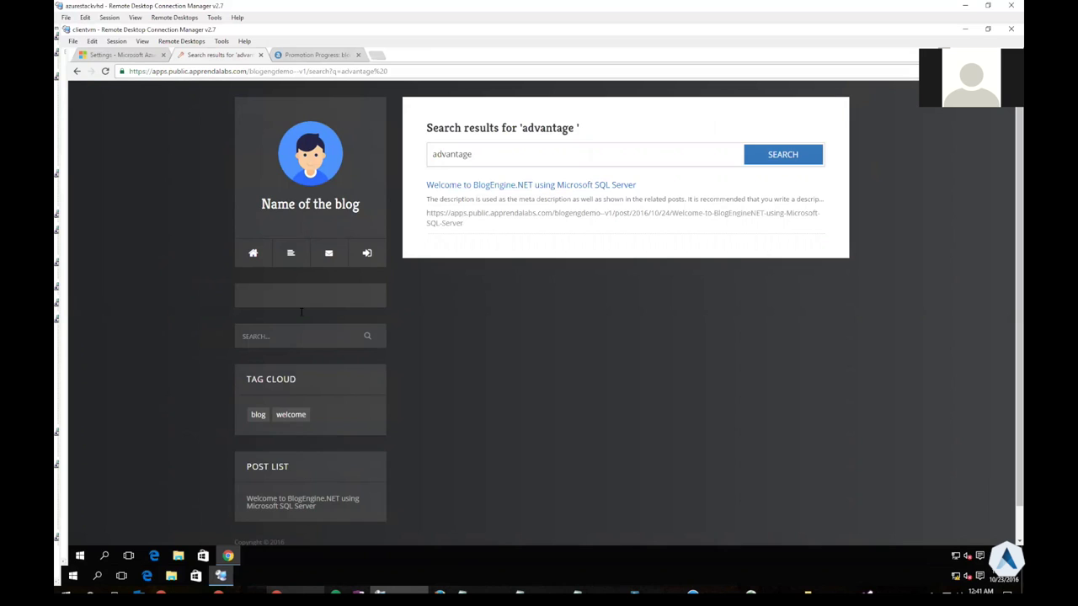
Sign in to the blog's admin dashboard with the admin account
{"action": "left_click", "coordinate": [367, 257]}
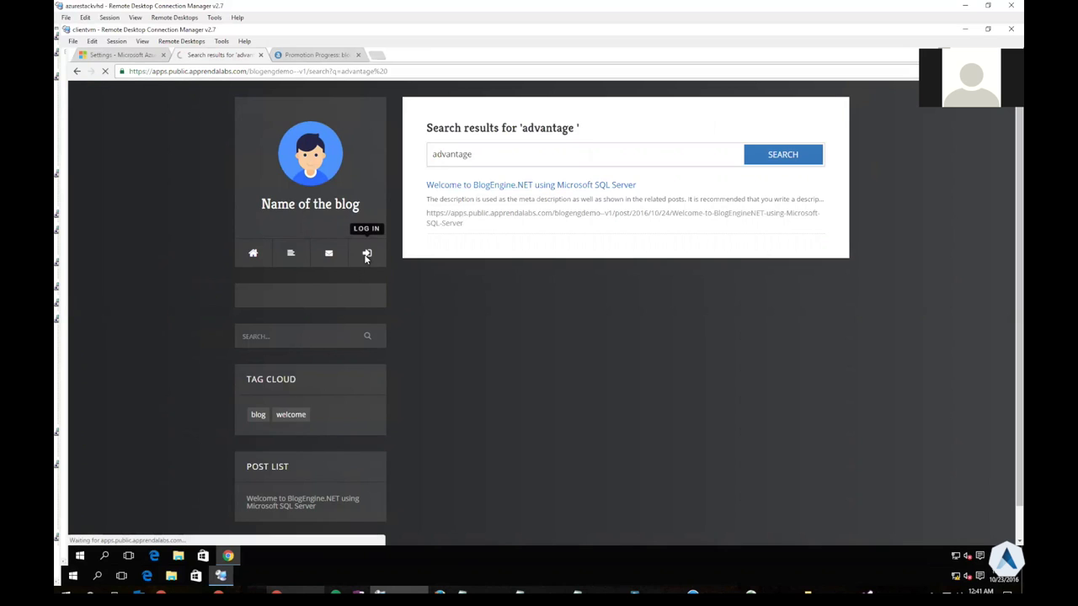
{"action": "type", "text": "admin"}
{"action": "key", "text": "Tab"}
{"action": "type", "text": "admin"}
{"action": "key", "text": "Return"}
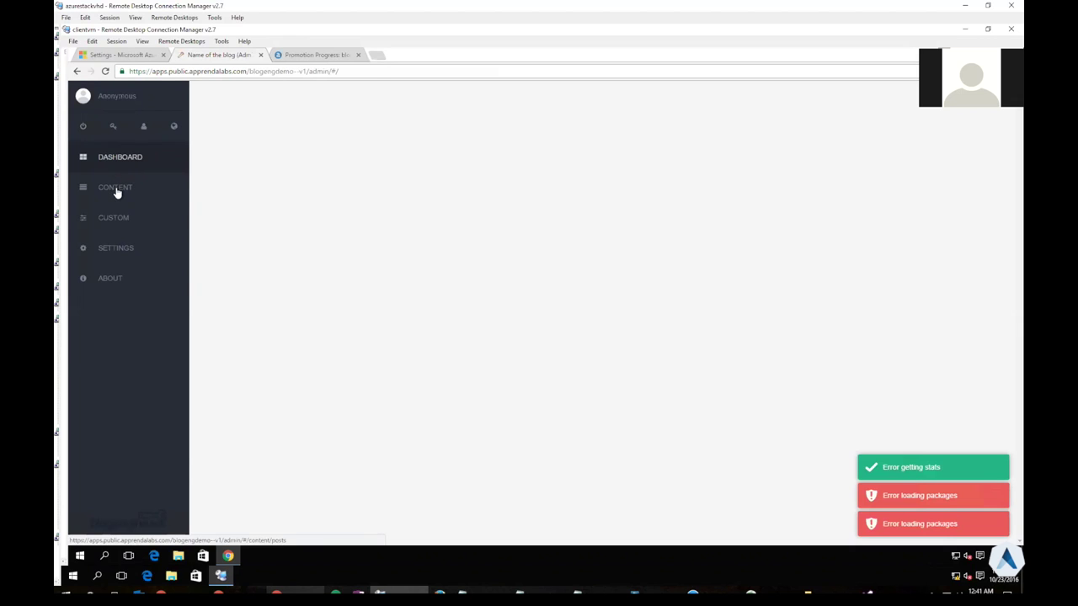
Publish post 'azure stack demo' with body 'this is a new post for the blogengine app'
{"action": "left_click", "coordinate": [116, 191]}
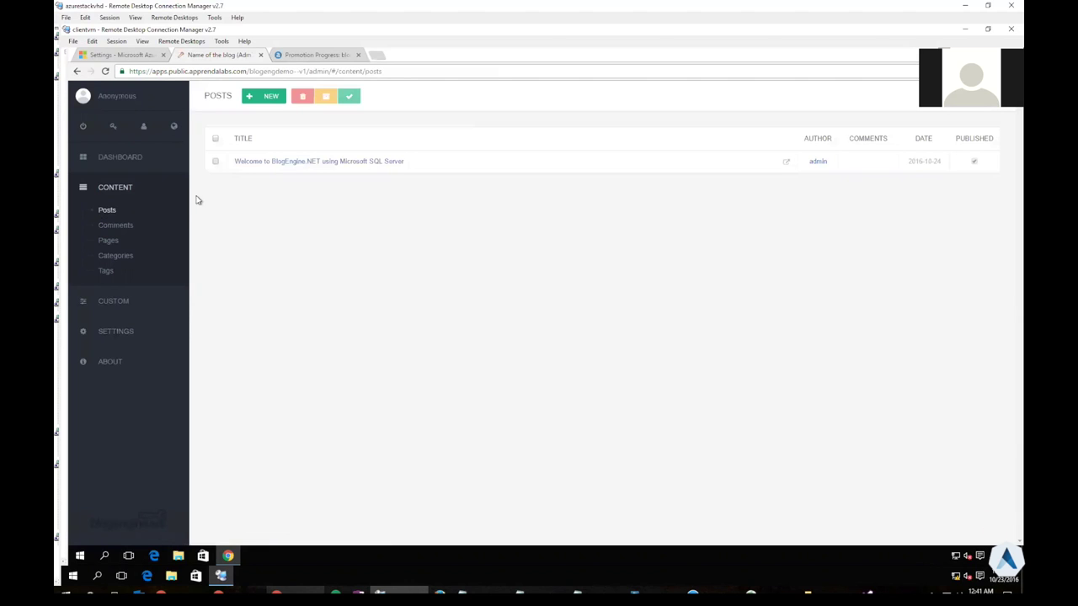
{"action": "left_click", "coordinate": [268, 98]}
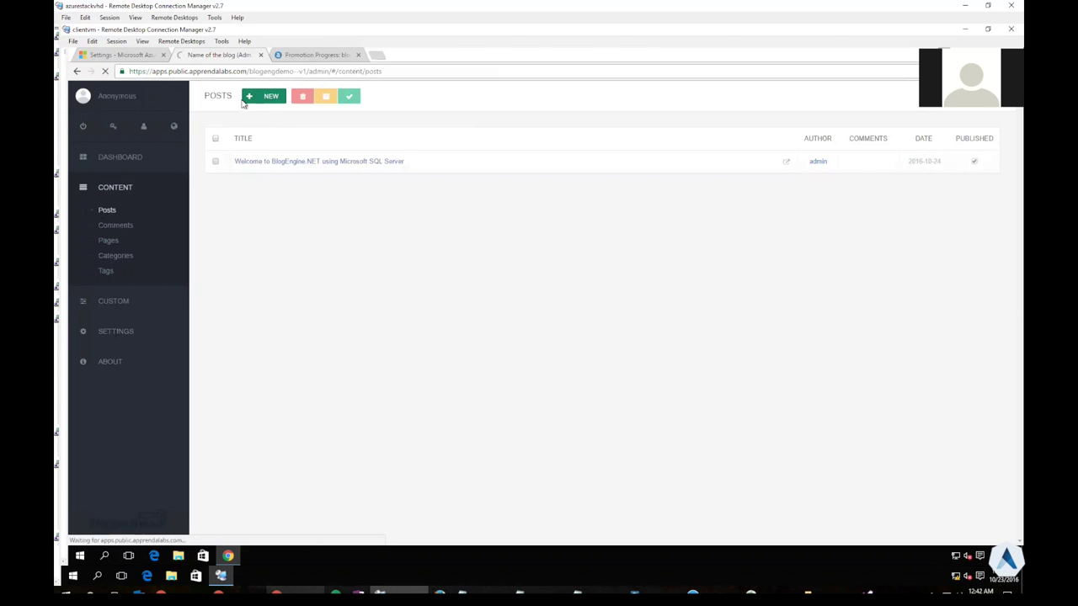
{"action": "left_click", "coordinate": [250, 98]}
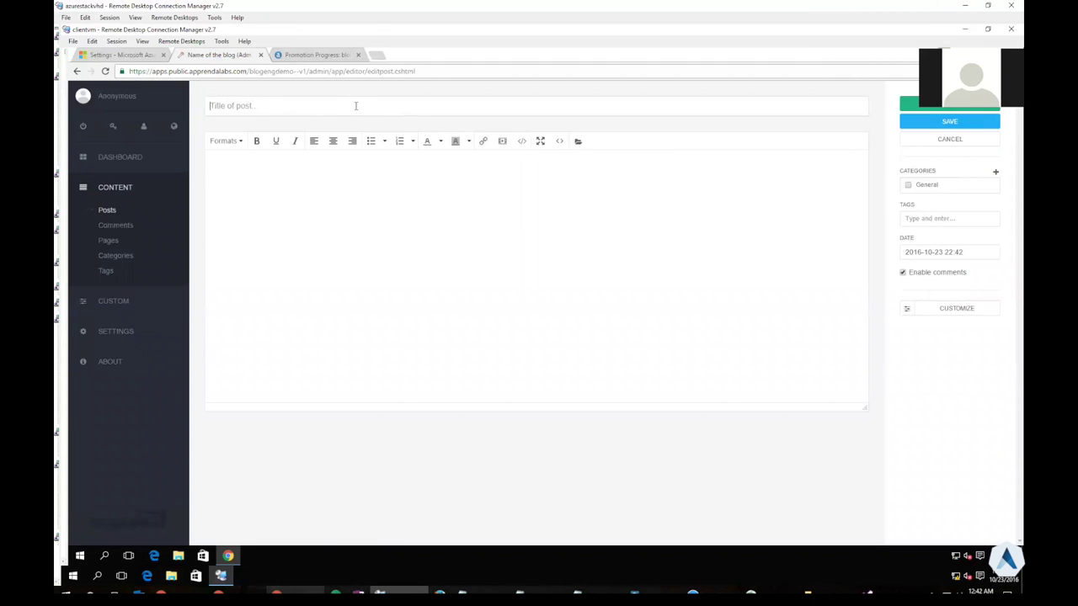
{"action": "type", "text": "azure stack demo"}
{"action": "left_click", "coordinate": [389, 217]}
{"action": "type", "text": "this is a new "}
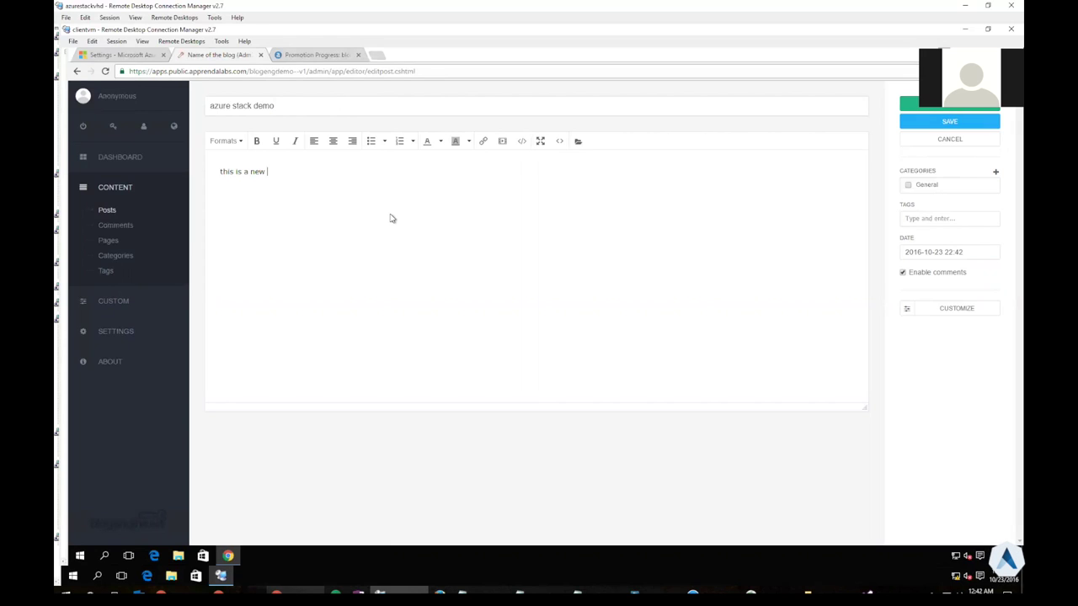
{"action": "type", "text": "post from the"}
{"action": "key", "text": "BackSpace"}
{"action": "key", "text": "BackSpace"}
{"action": "key", "text": "BackSpace"}
{"action": "key", "text": "BackSpace"}
{"action": "key", "text": "BackSpace"}
{"action": "key", "text": "BackSpace"}
{"action": "key", "text": "BackSpace"}
{"action": "key", "text": "BackSpace"}
{"action": "type", "text": "or the blogengine app"}
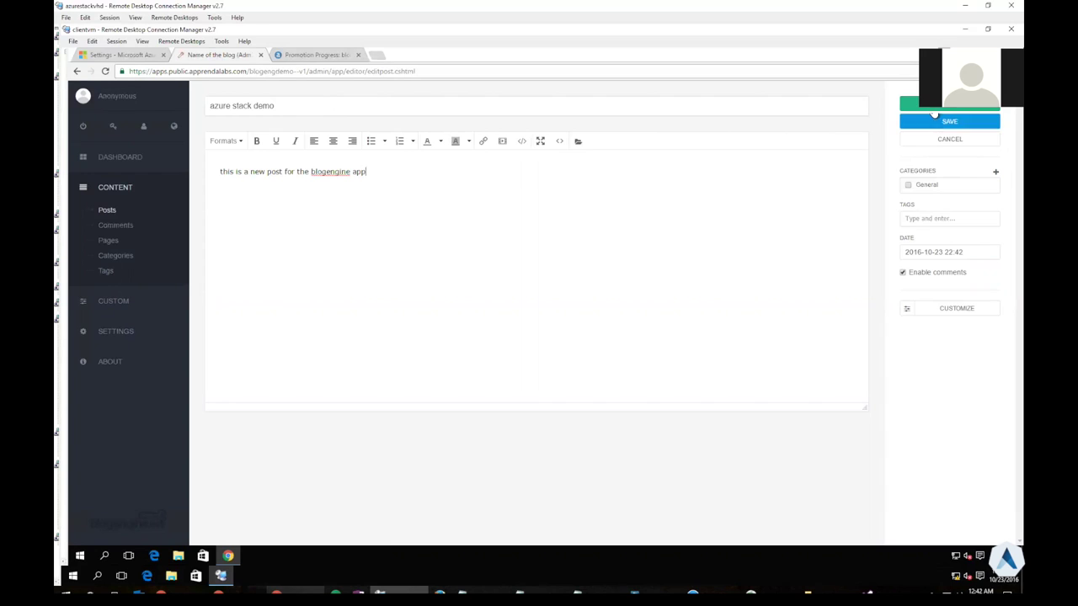
{"action": "left_click", "coordinate": [934, 118]}
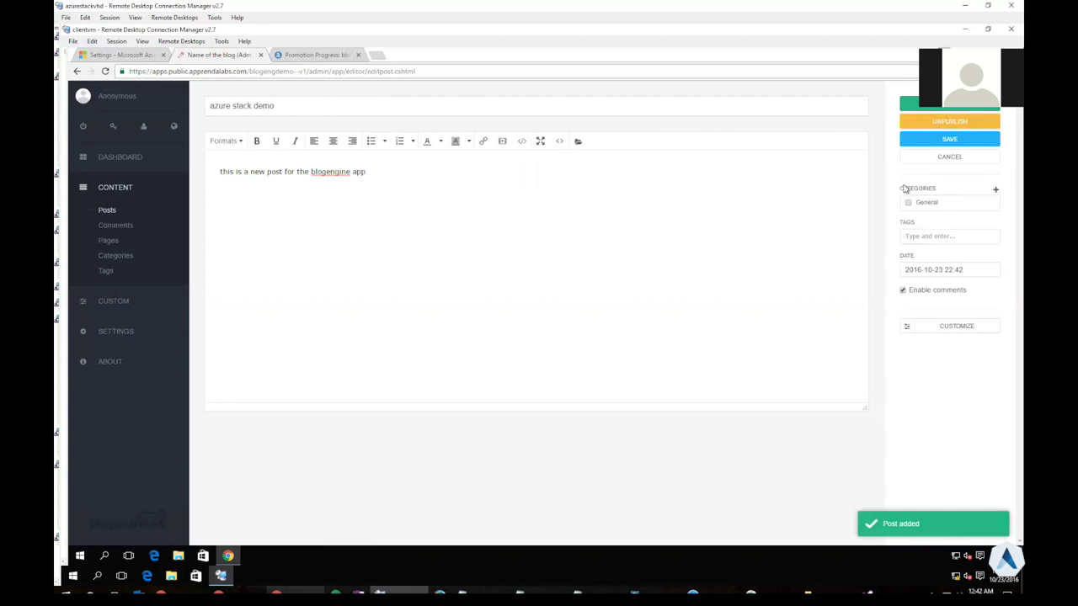
{"action": "left_click", "coordinate": [119, 162]}
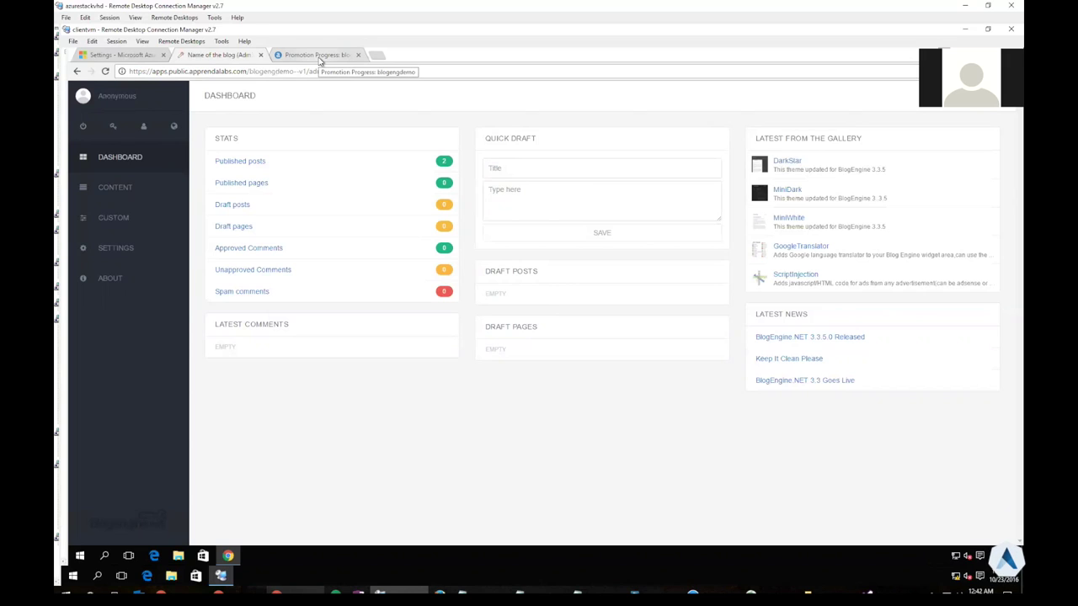
Go to blogengdemo Version 1's Cloud Control Data Storage, showing one 10MB database partition
{"action": "left_click", "coordinate": [318, 56]}
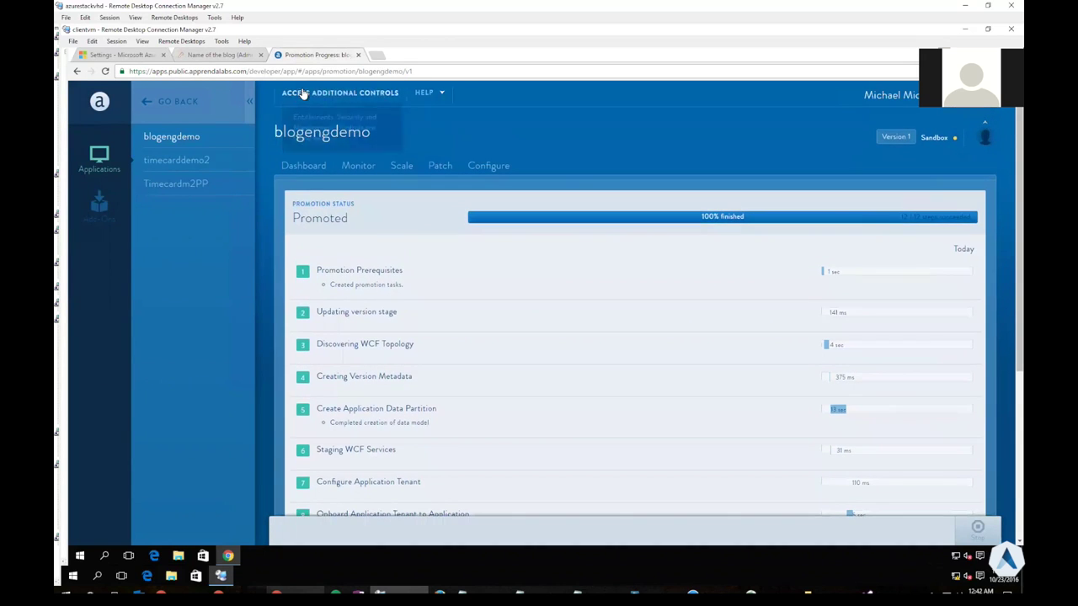
{"action": "middle_click", "coordinate": [322, 98]}
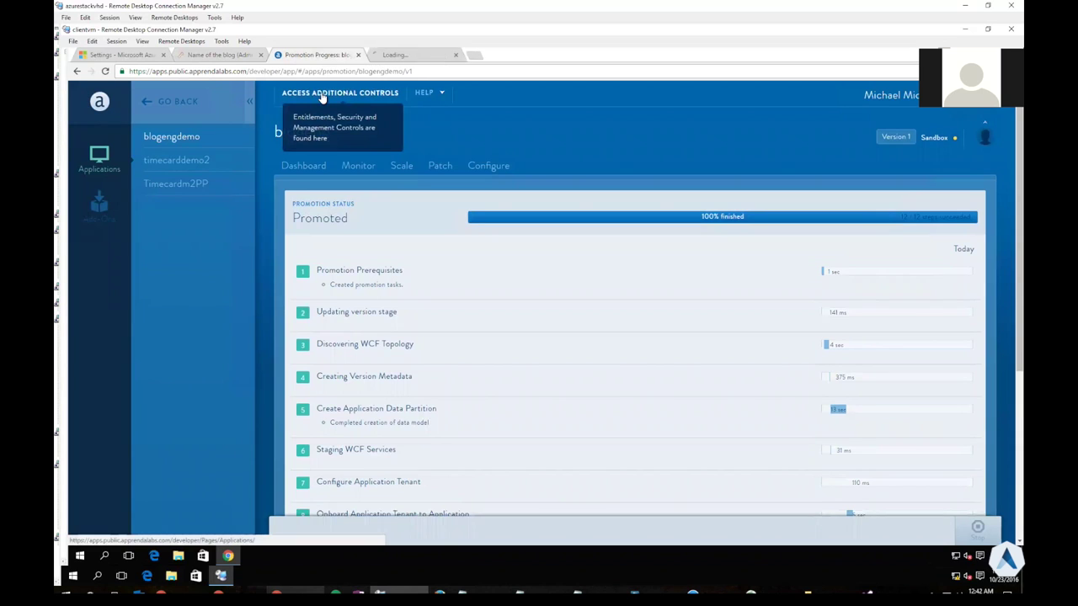
{"action": "left_click", "coordinate": [415, 57]}
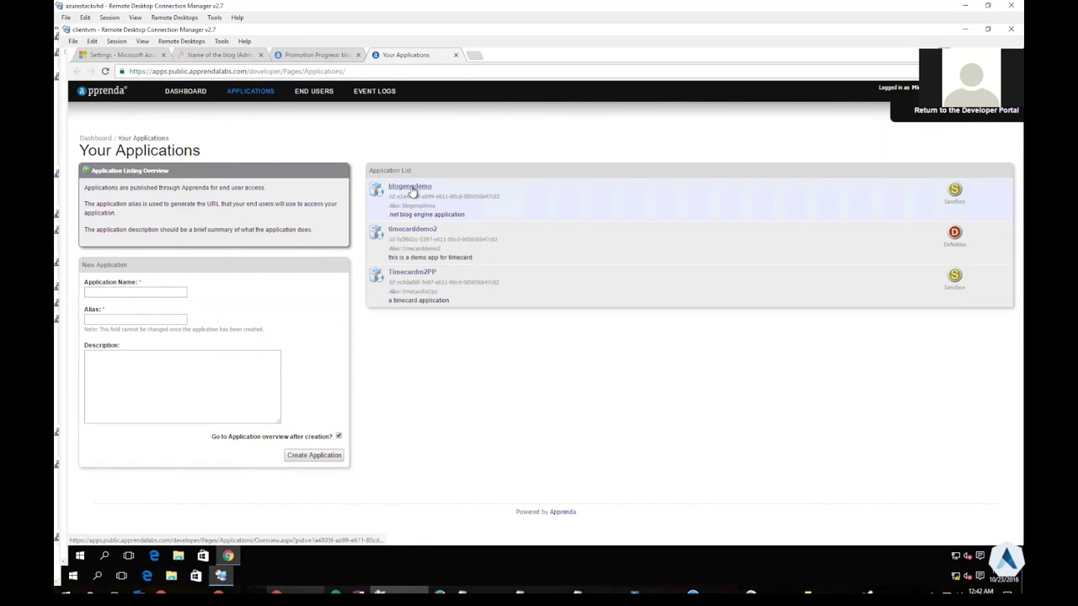
{"action": "left_click", "coordinate": [411, 187]}
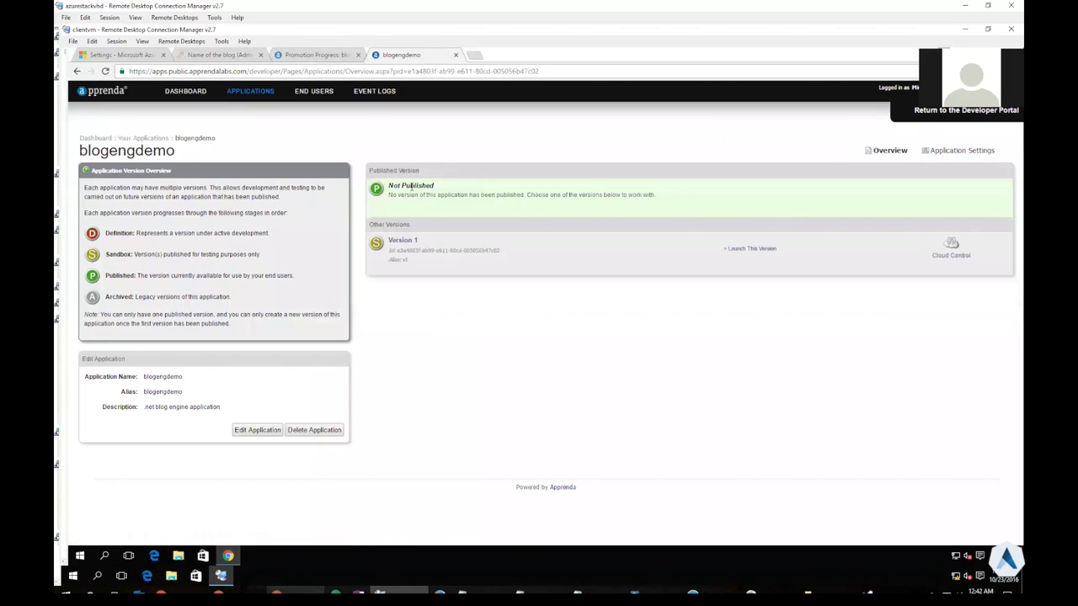
{"action": "left_click", "coordinate": [940, 257]}
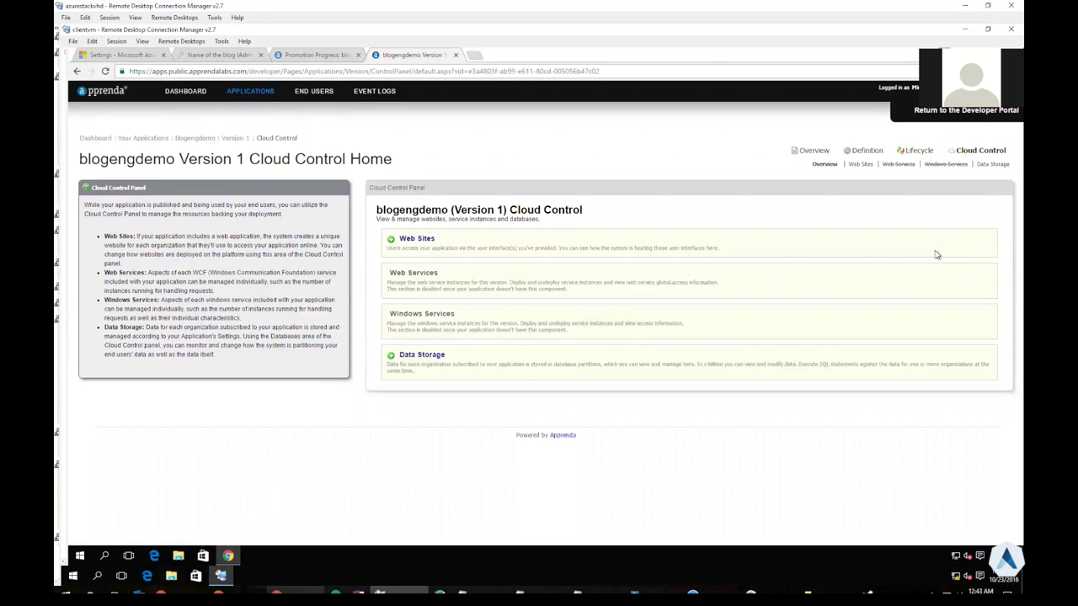
{"action": "left_click", "coordinate": [419, 356]}
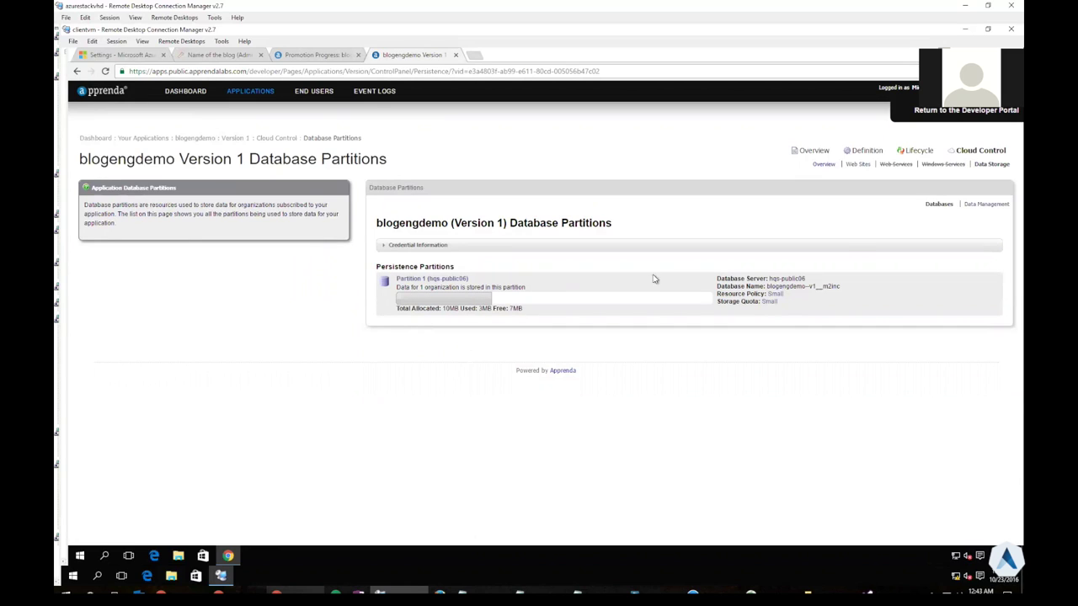
Run 'select * from be_Posts' in the Data Management console, returning both posts, then return to Azure Stack
{"action": "left_click", "coordinate": [981, 205]}
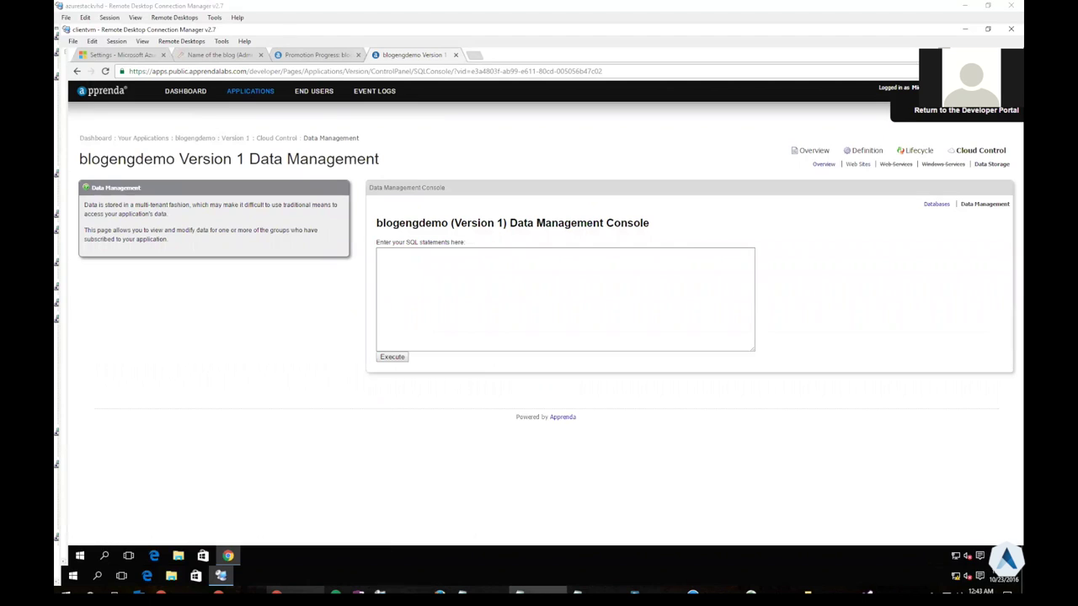
{"action": "left_click", "coordinate": [573, 320]}
{"action": "type", "text": "select * from be_Posts"}
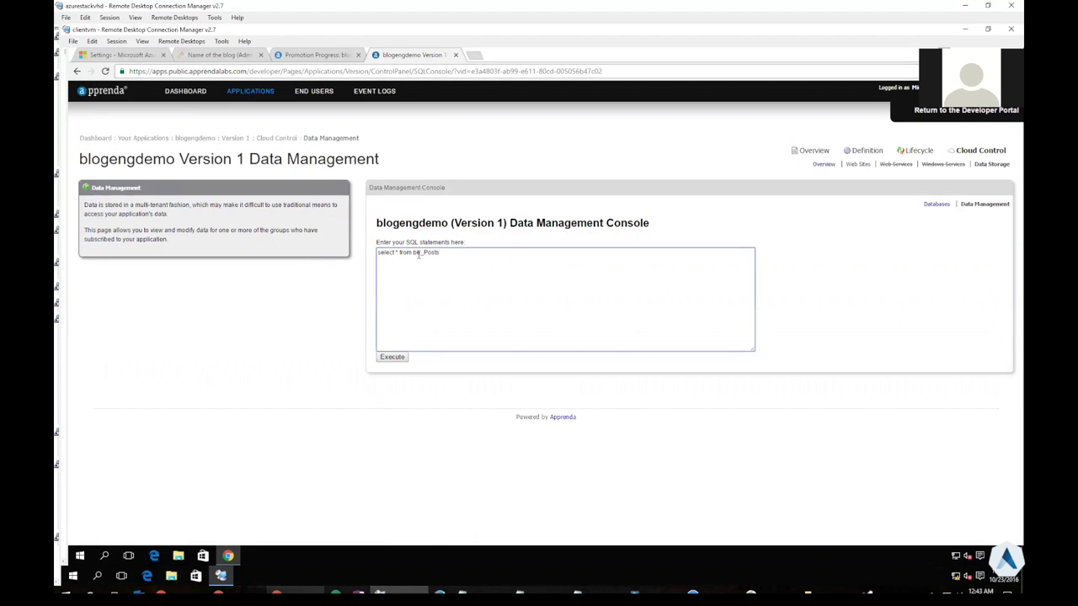
{"action": "left_click", "coordinate": [395, 358]}
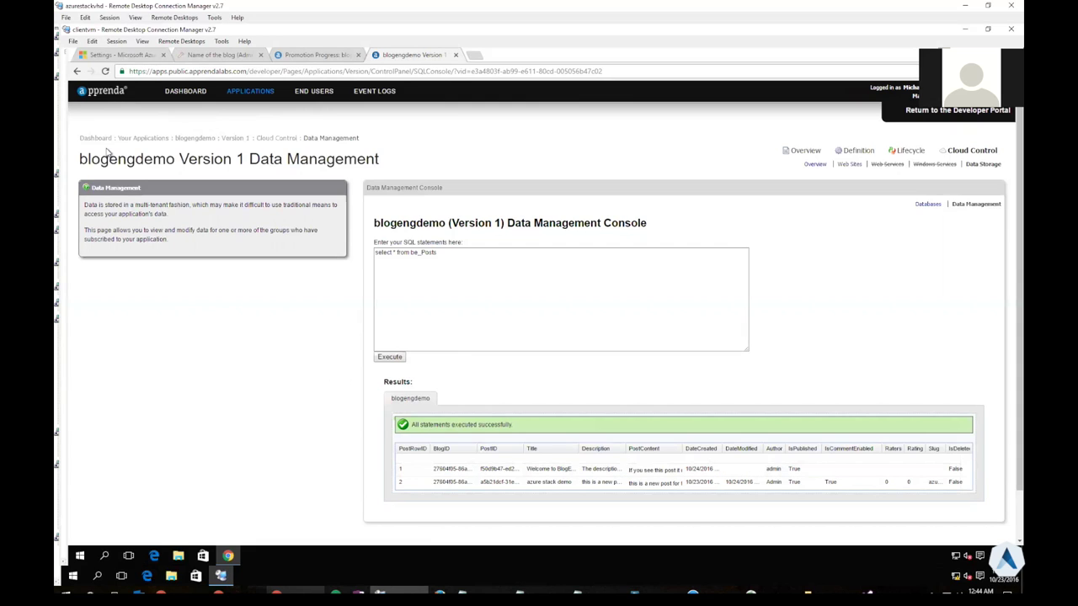
{"action": "left_click", "coordinate": [107, 57]}
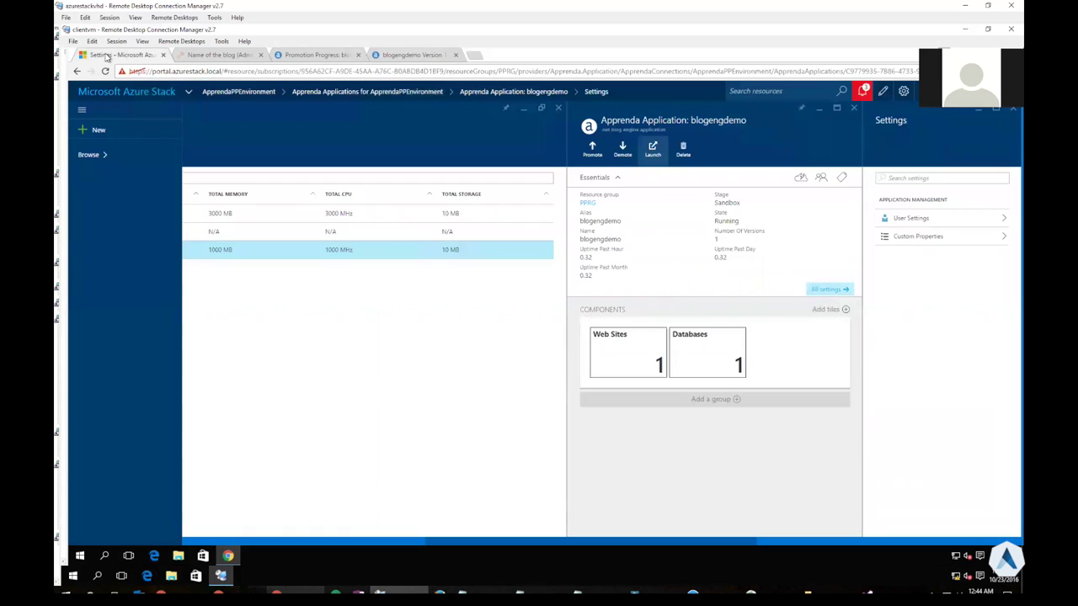